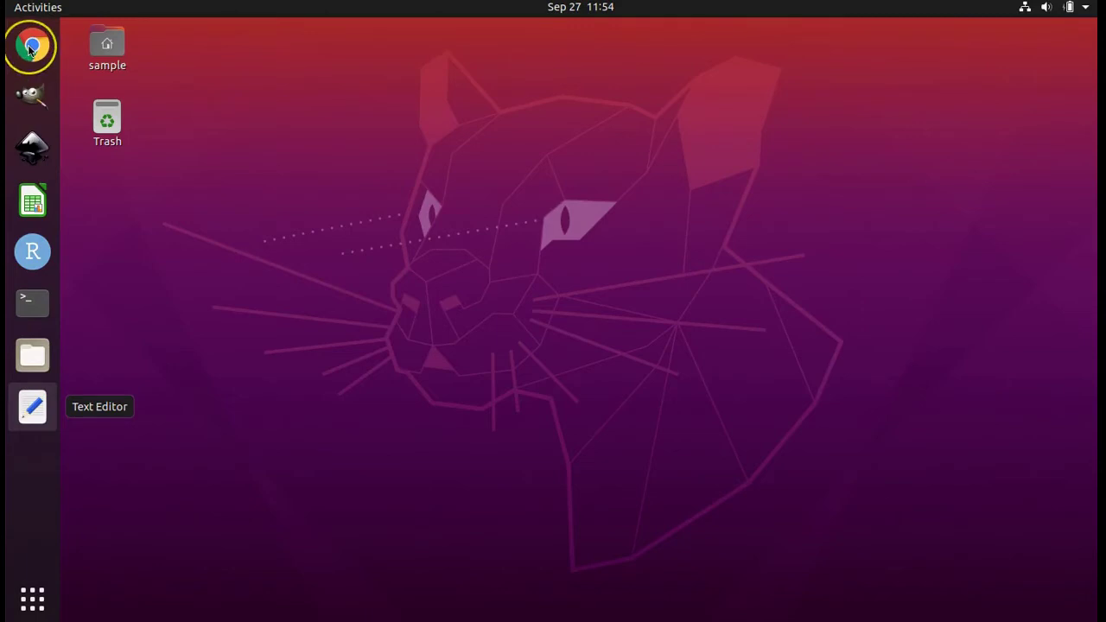
# Switch to Google Chrome, dismiss the page restore offer, and open the Tutorials page of joshbanta.com.
pyautogui.click(31, 46)
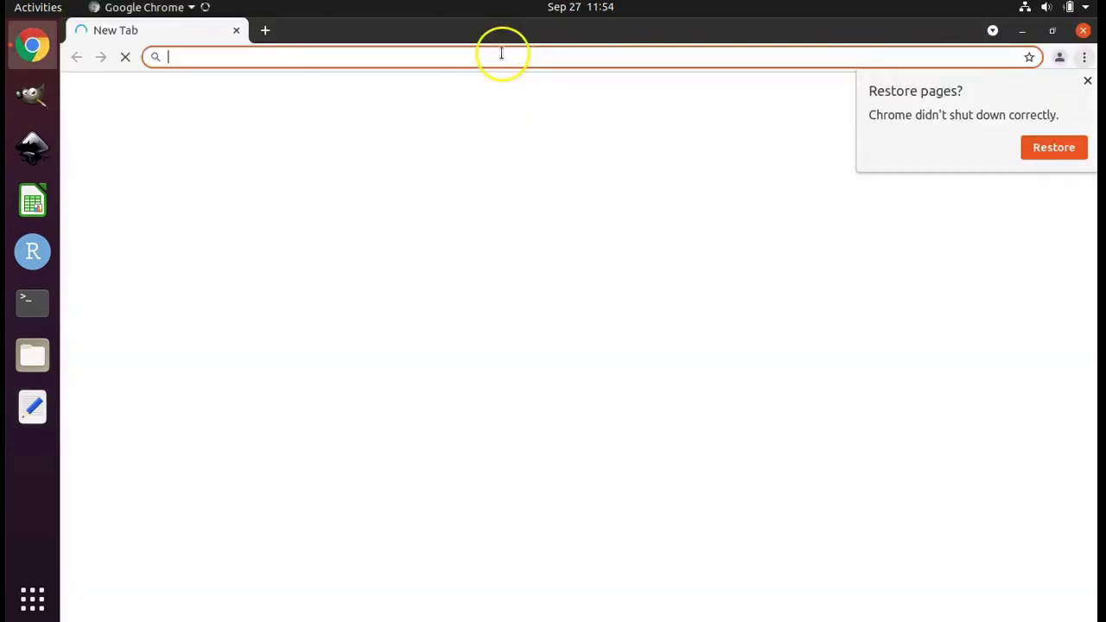
pyautogui.click(1087, 80)
pyautogui.click(816, 57)
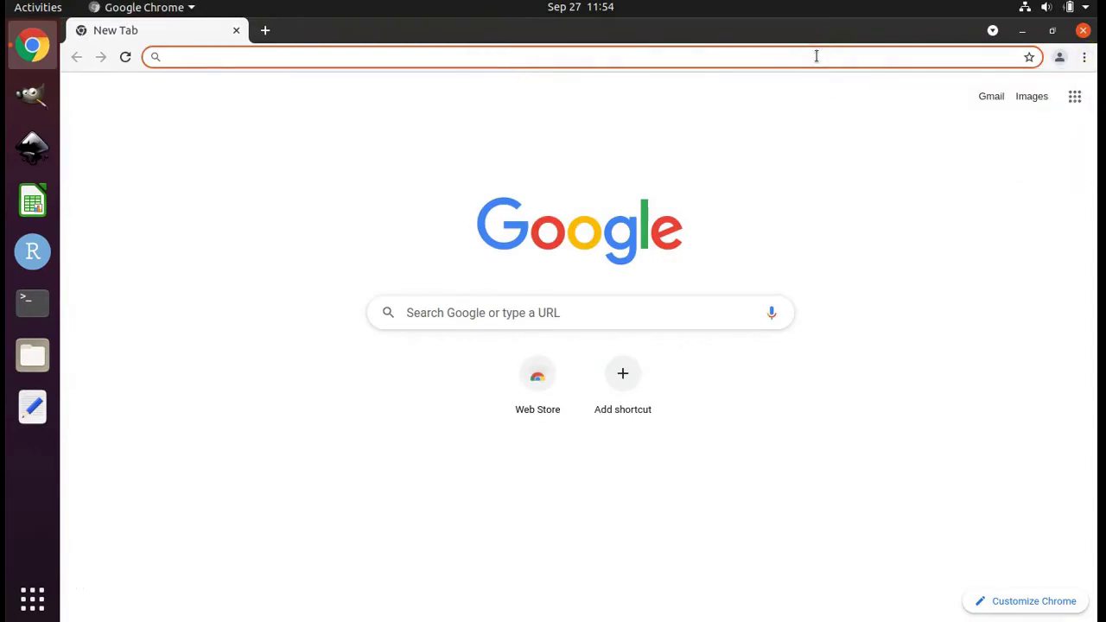
pyautogui.write('joshban')
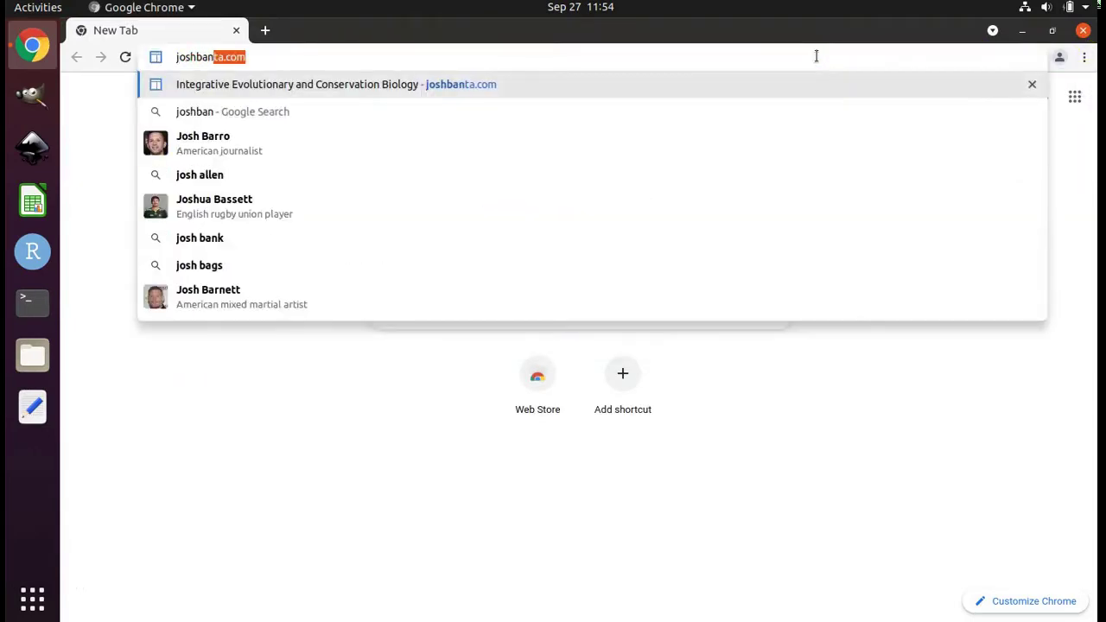
pyautogui.write('ta.com')
pyautogui.press('Return')
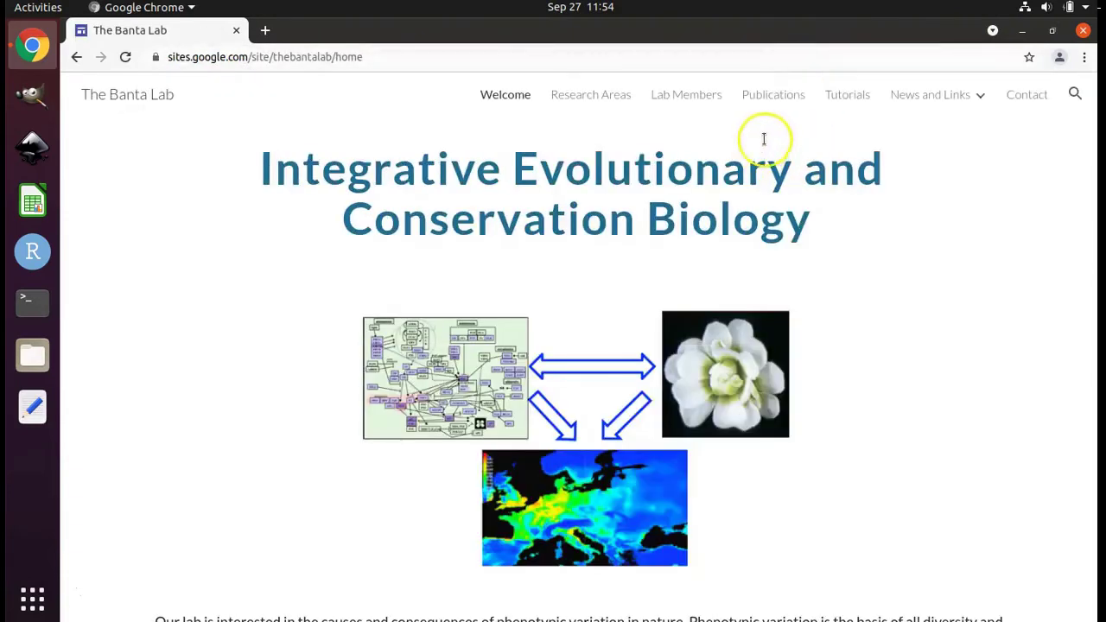
pyautogui.click(864, 96)
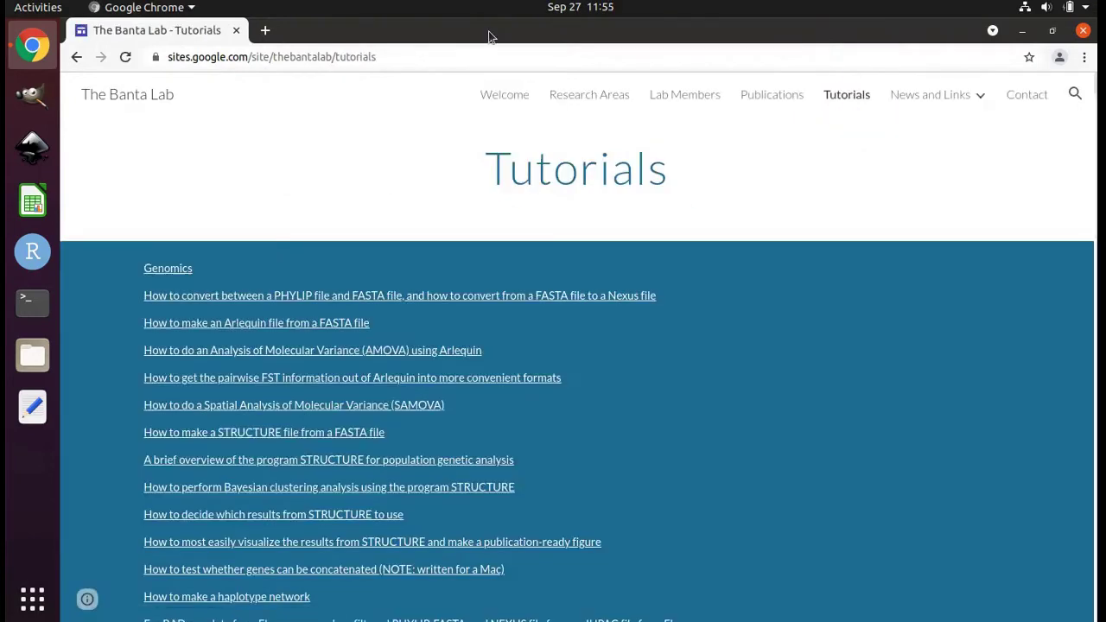
# Find "making rasters from vectors" on the Tutorials page and jump to that tutorial's section.
pyautogui.hotkey('ctrl', 'f')
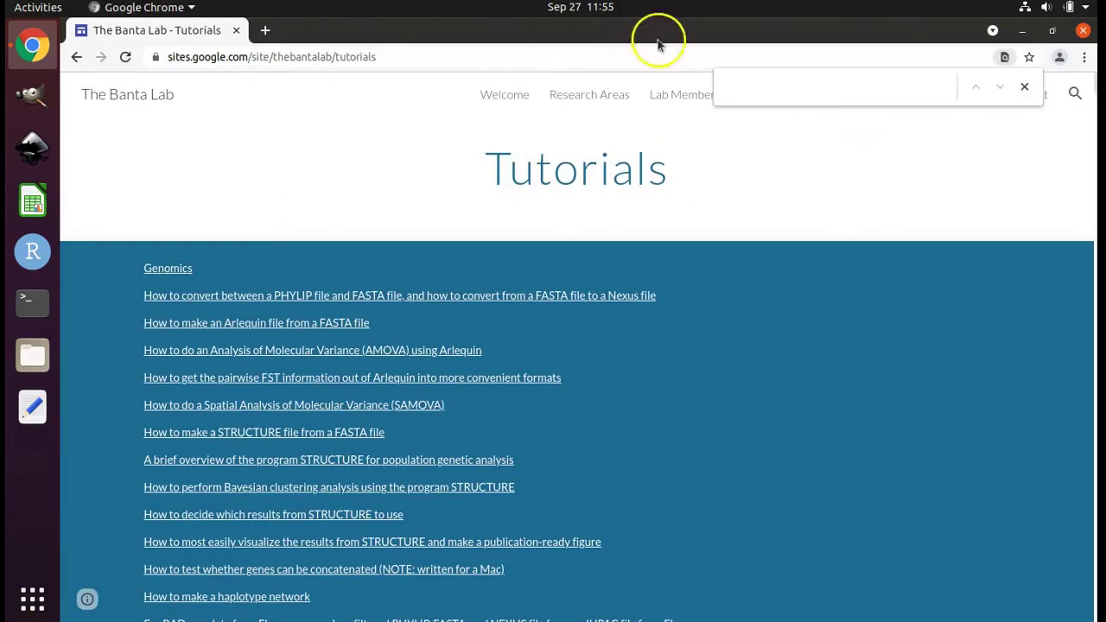
pyautogui.click(752, 88)
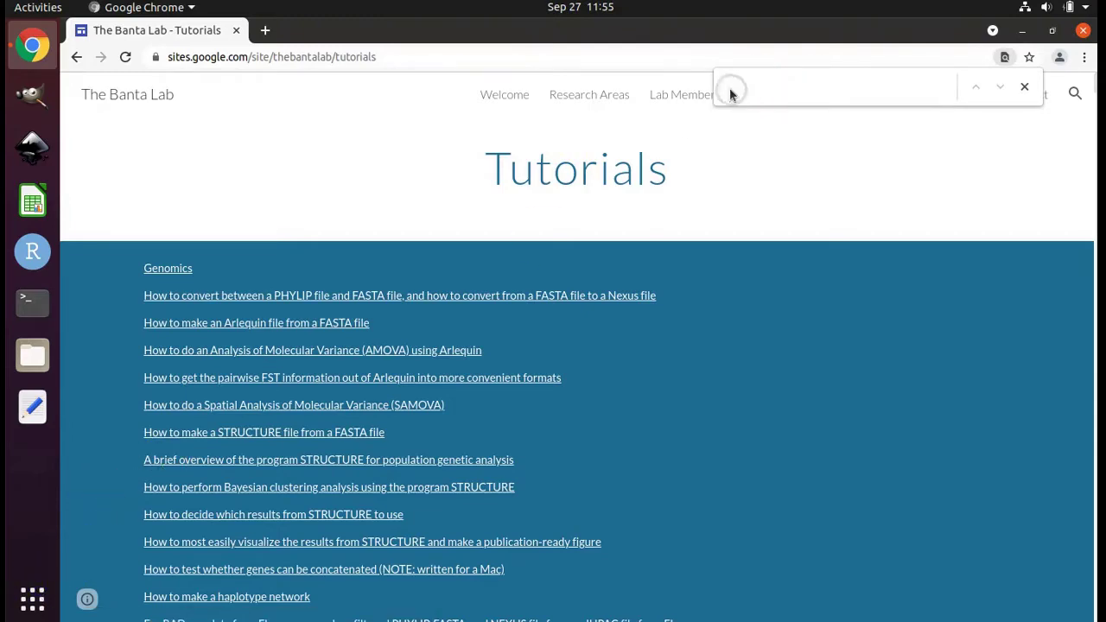
pyautogui.write('makin')
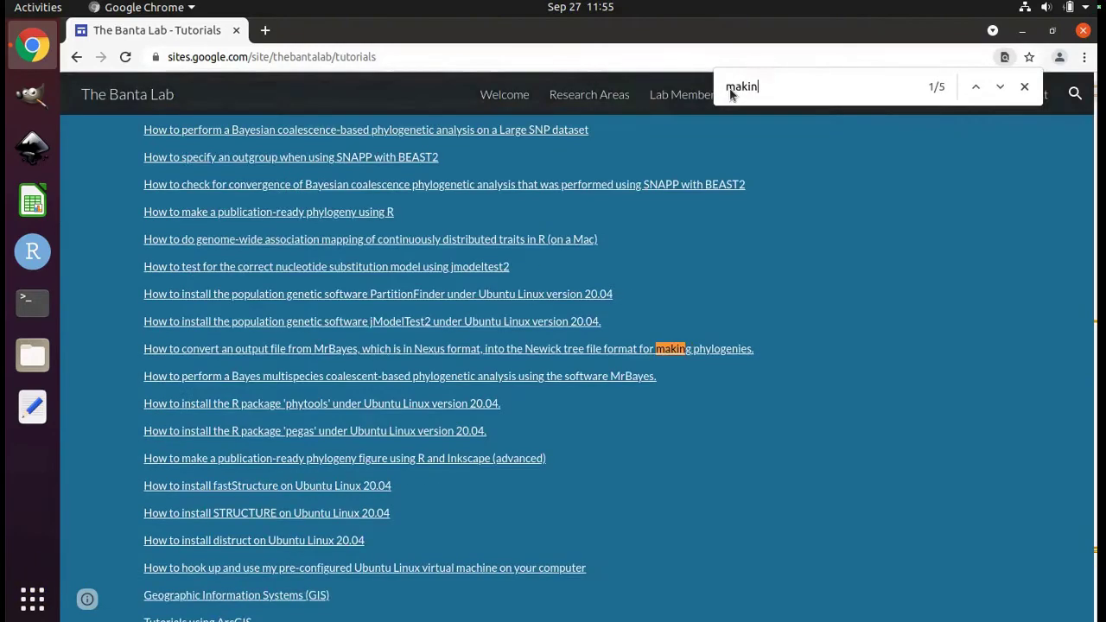
pyautogui.write('g rasters ')
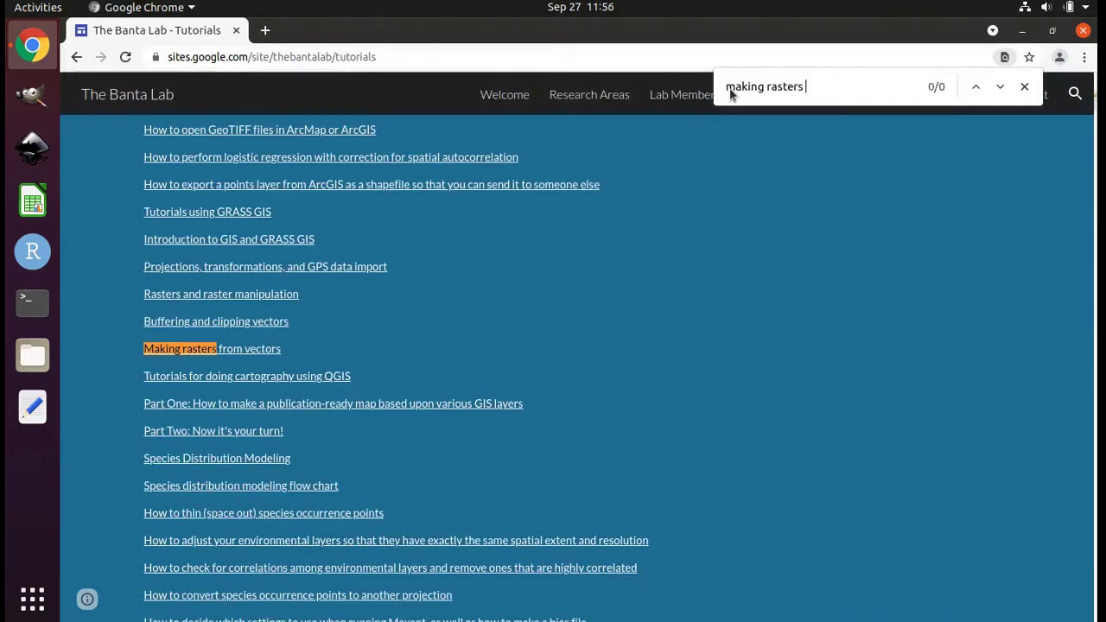
pyautogui.write('from')
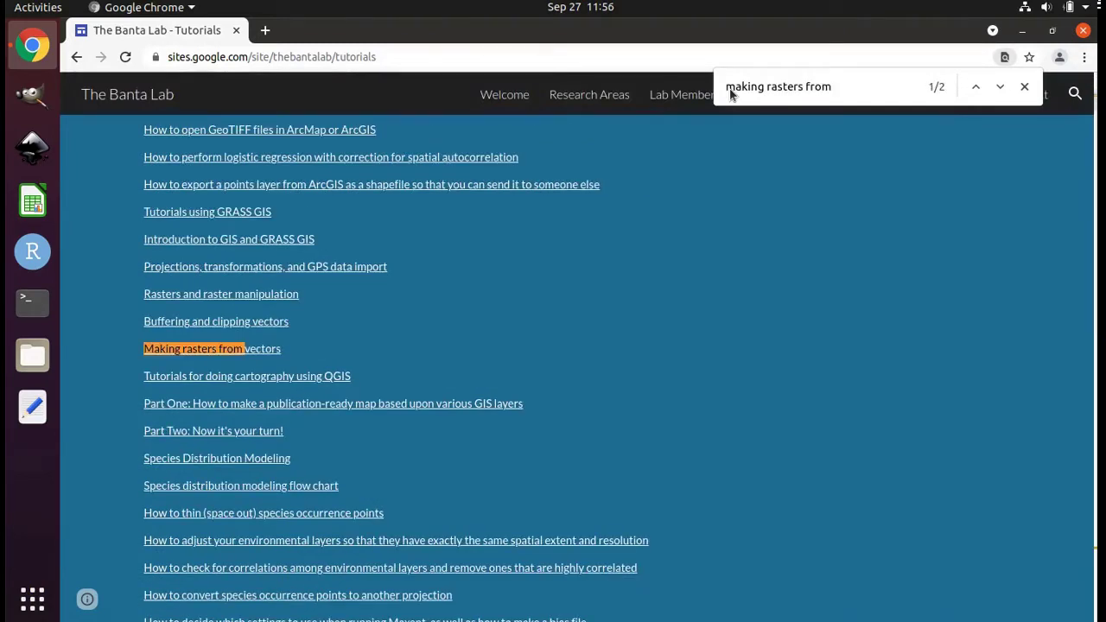
pyautogui.write(' vectors')
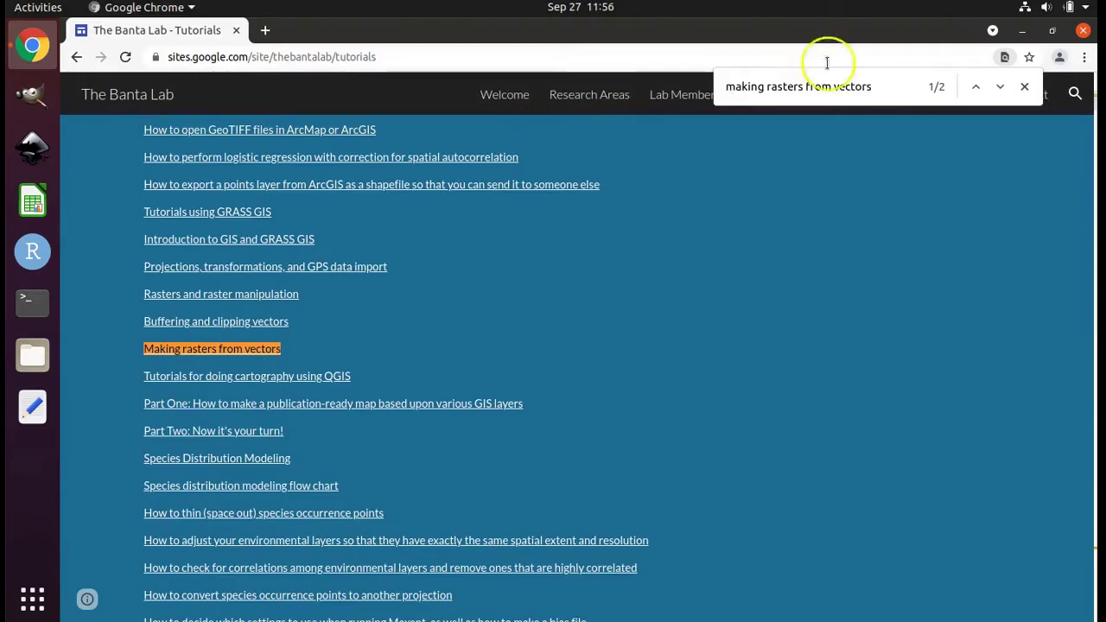
pyautogui.click(263, 350)
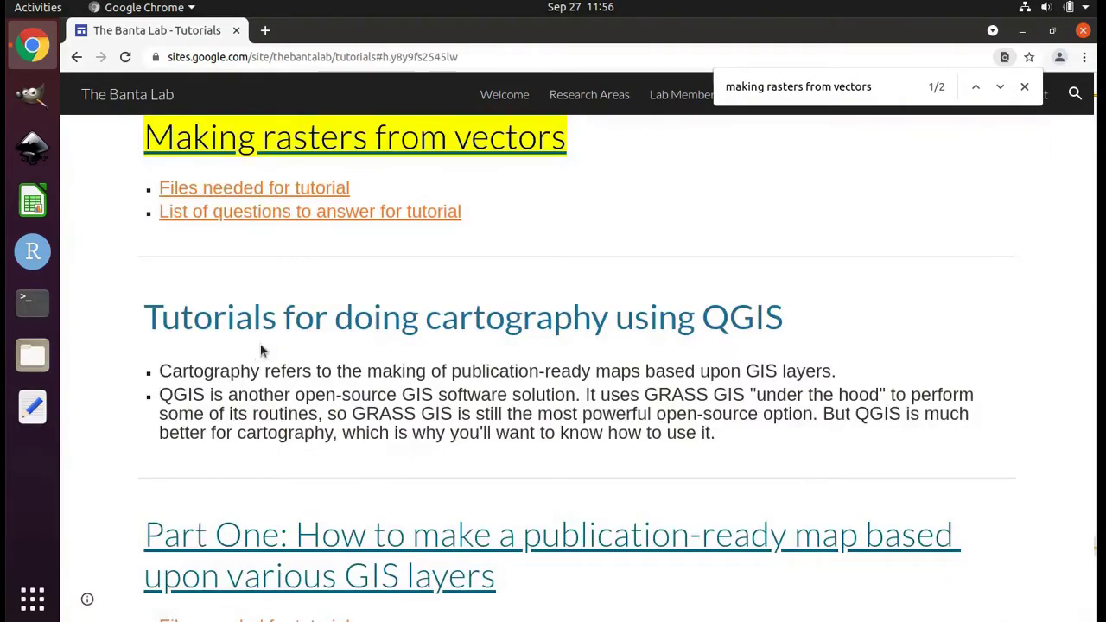
# Download making rasters files.zip from the tutorial's needed files link despite the missing virus scan, and close the browser.
pyautogui.click(270, 192)
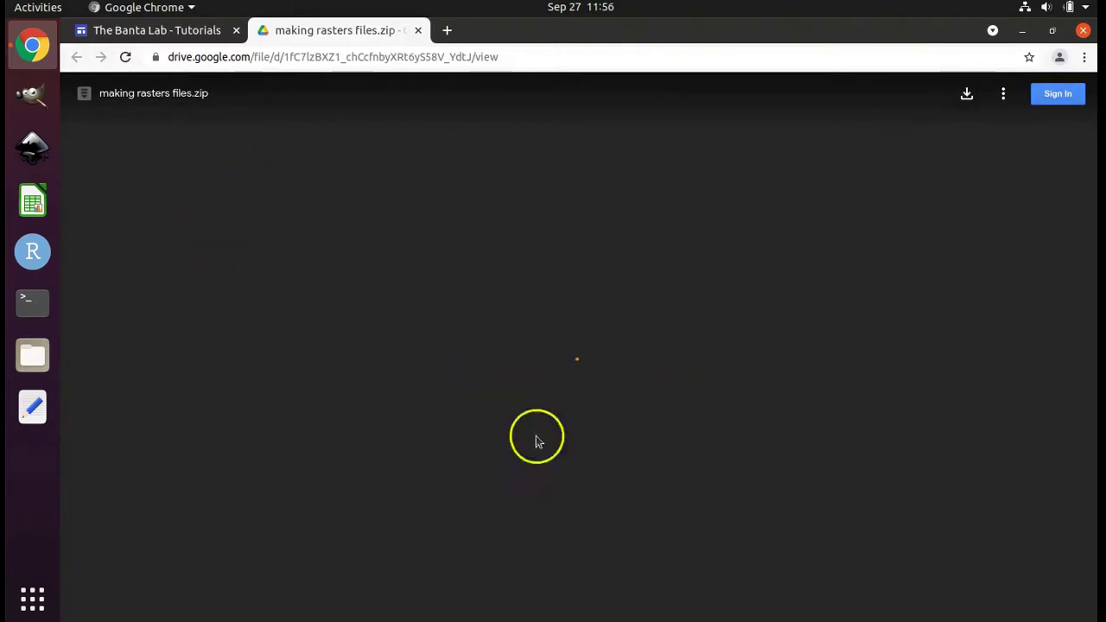
pyautogui.click(967, 95)
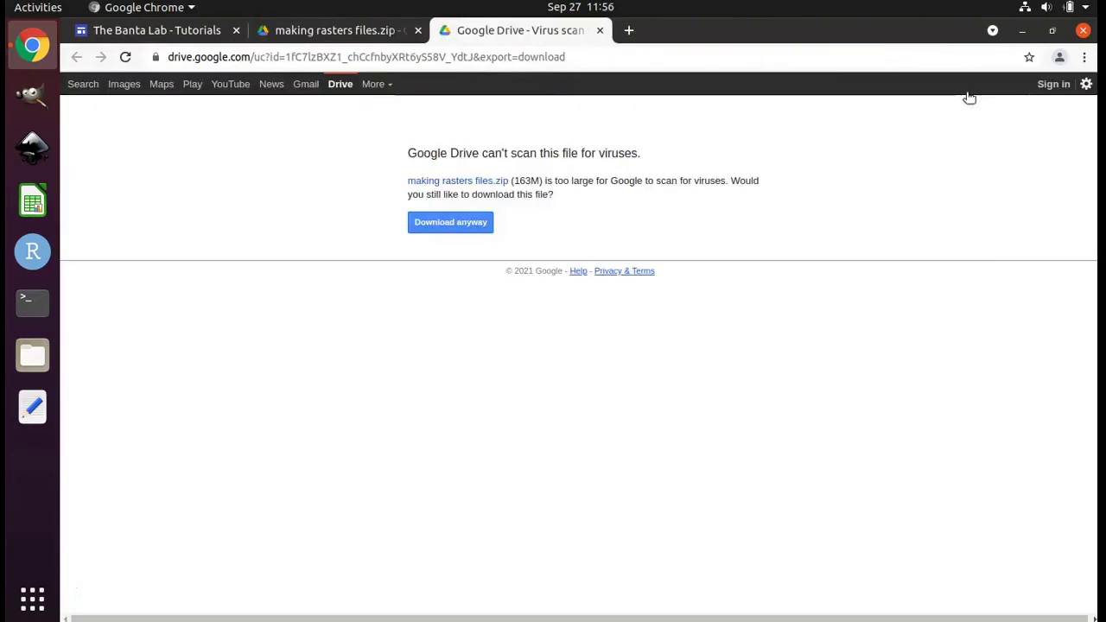
pyautogui.click(441, 228)
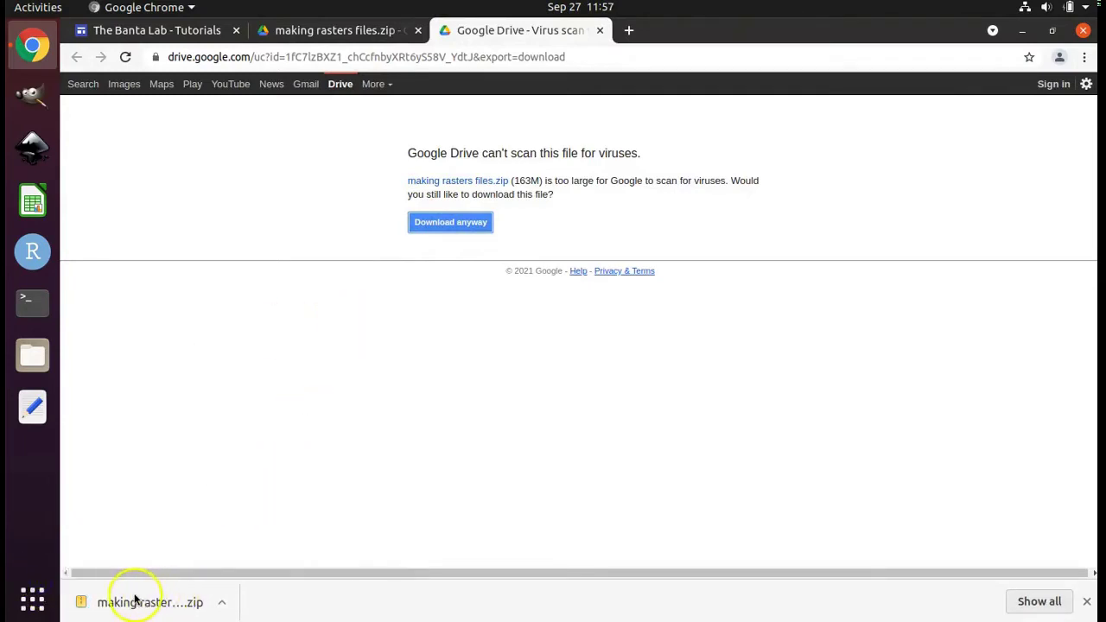
pyautogui.click(1082, 31)
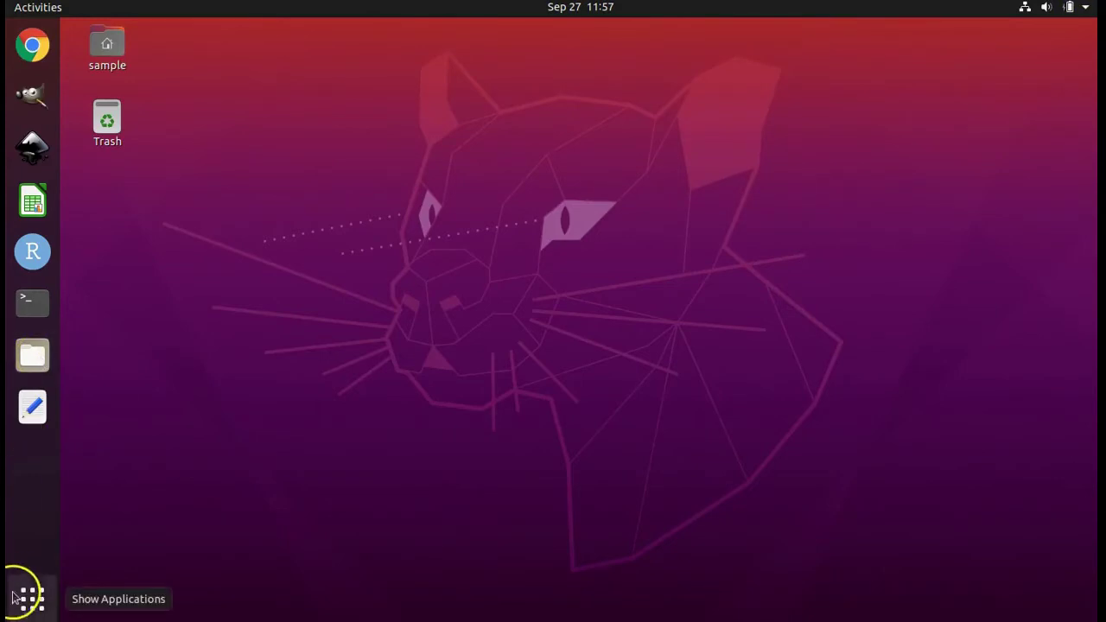
# Open making rasters files.zip from the Downloads folder in Archive Manager and move its window clear of the file browser.
pyautogui.click(32, 358)
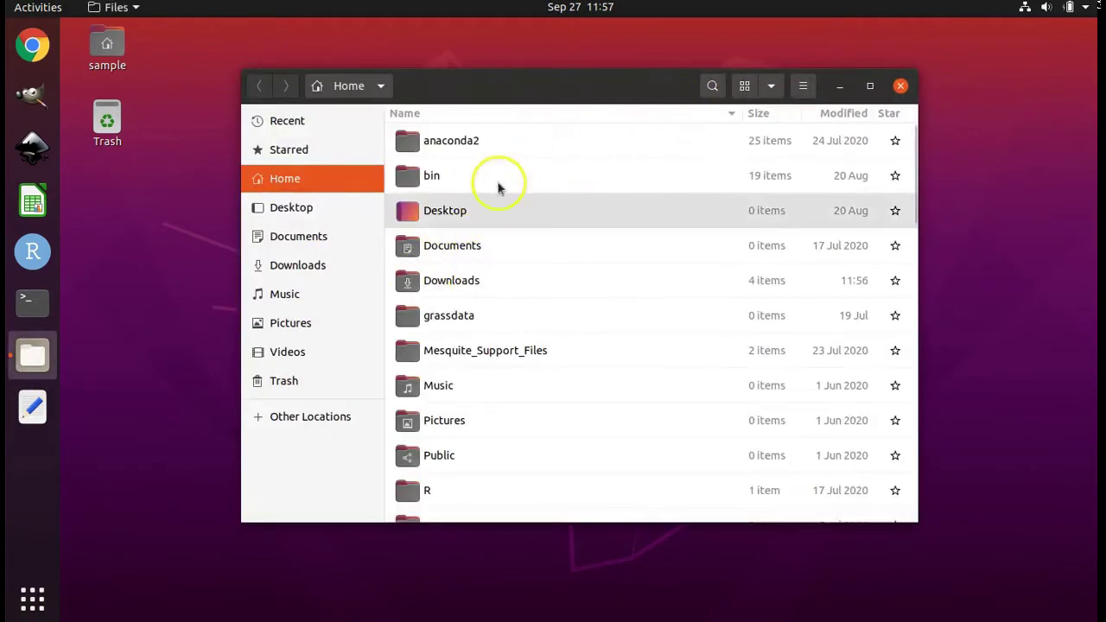
pyautogui.click(316, 268)
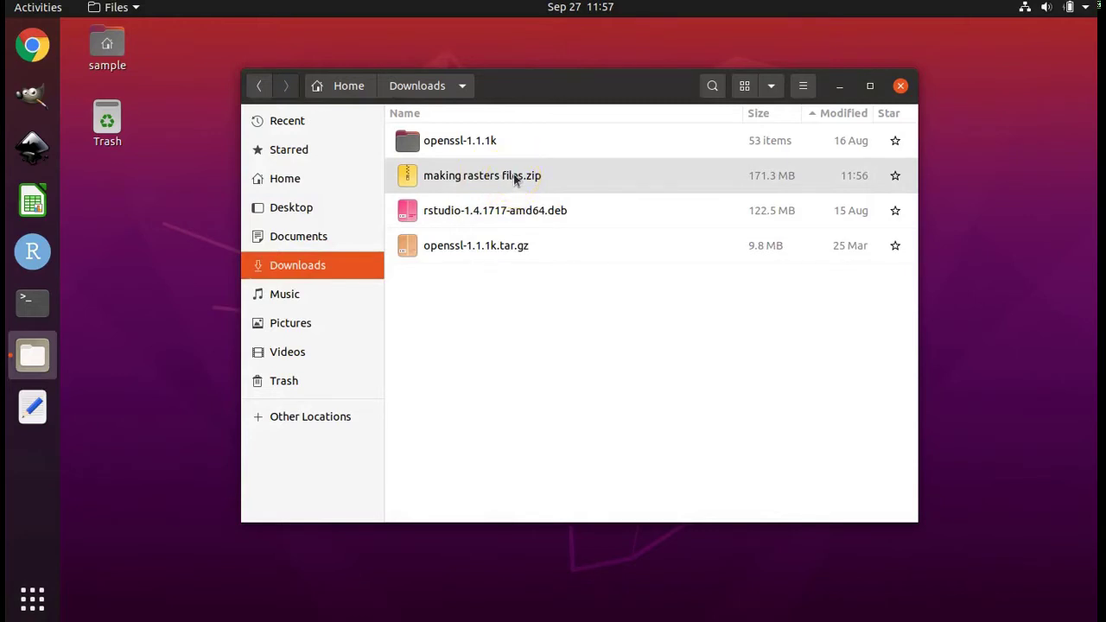
pyautogui.doubleClick(515, 177)
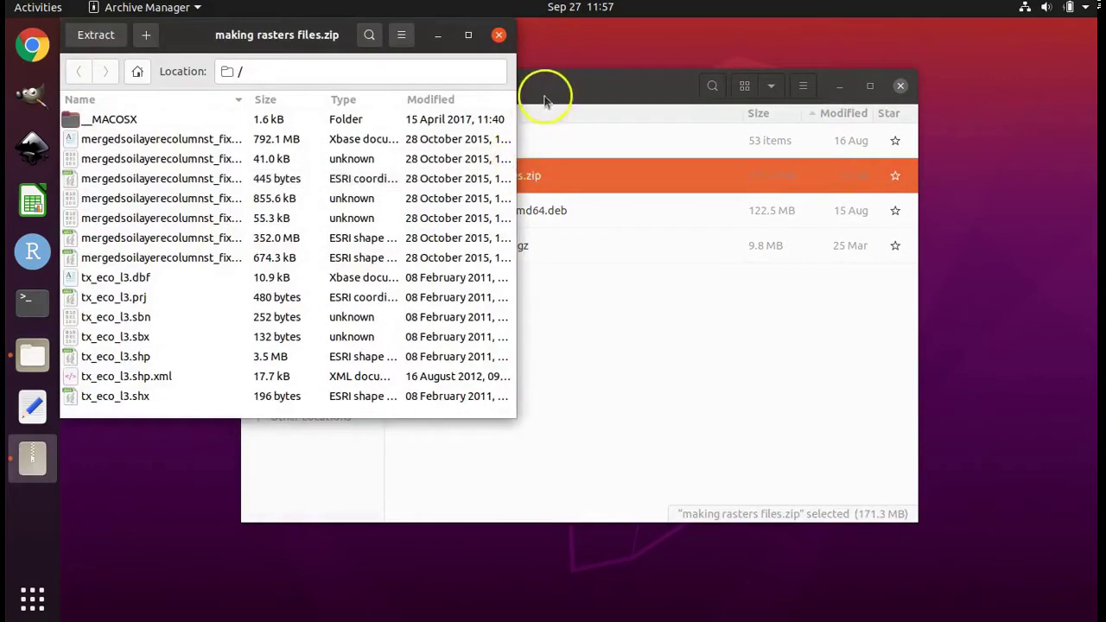
pyautogui.moveTo(188, 26); pyautogui.dragTo(676, 72)
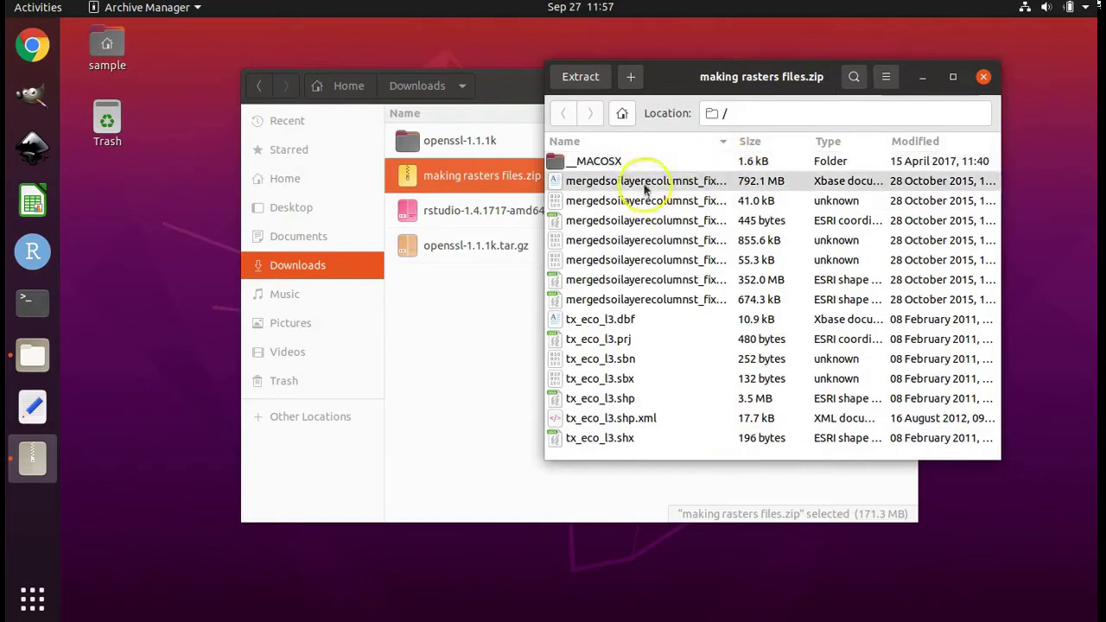
# Create a new folder named "making rasters" on the Desktop.
pyautogui.click(524, 90)
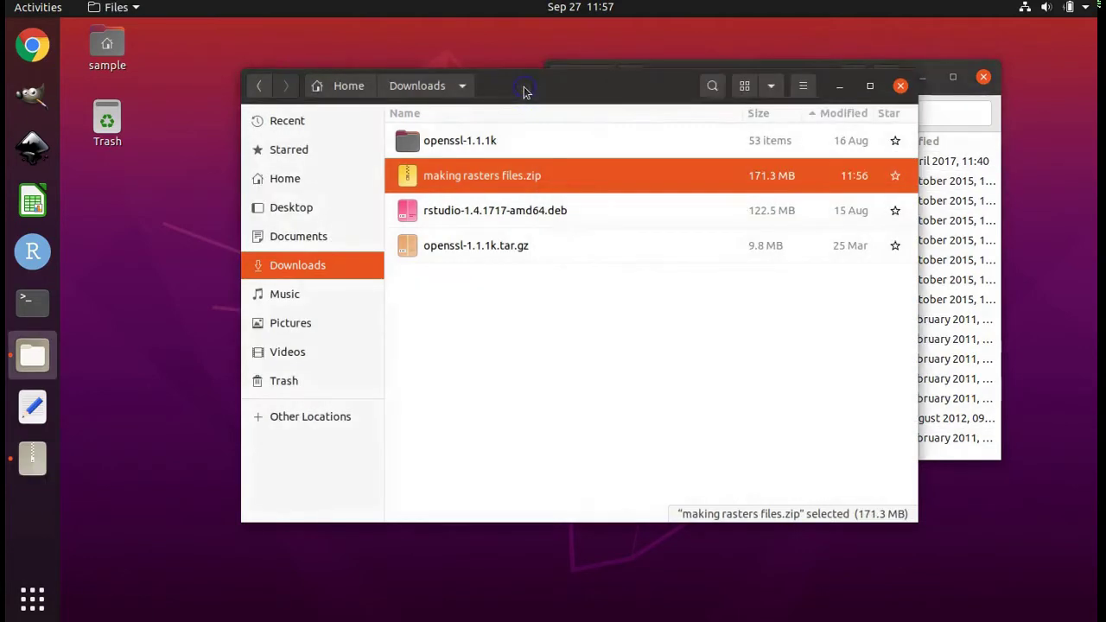
pyautogui.click(313, 211)
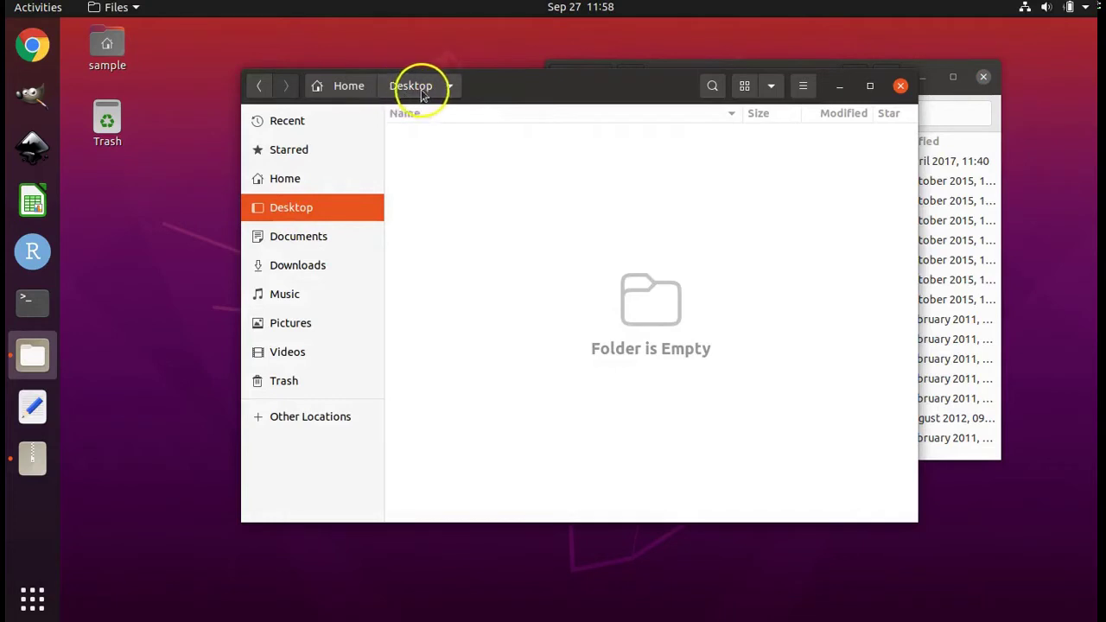
pyautogui.click(449, 87)
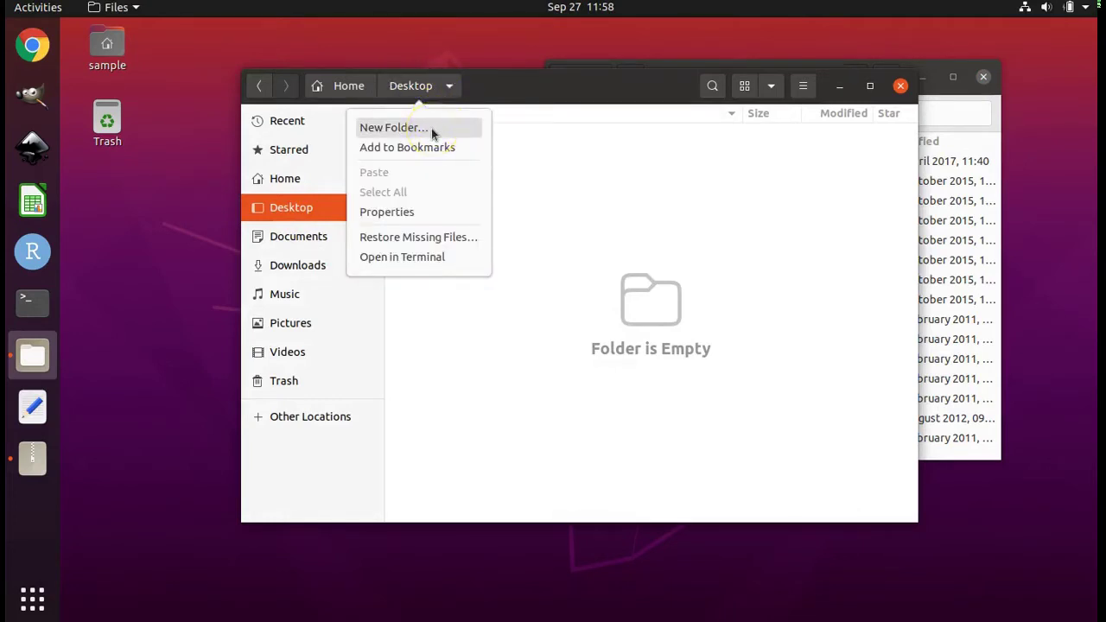
pyautogui.click(431, 128)
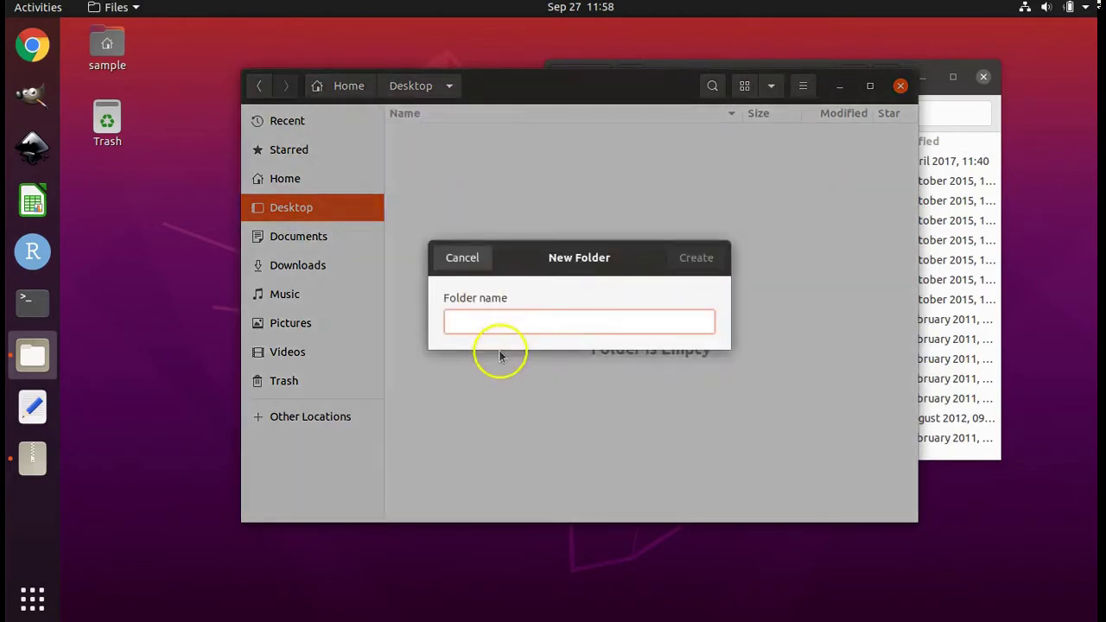
pyautogui.click(501, 327)
pyautogui.write('making rasters')
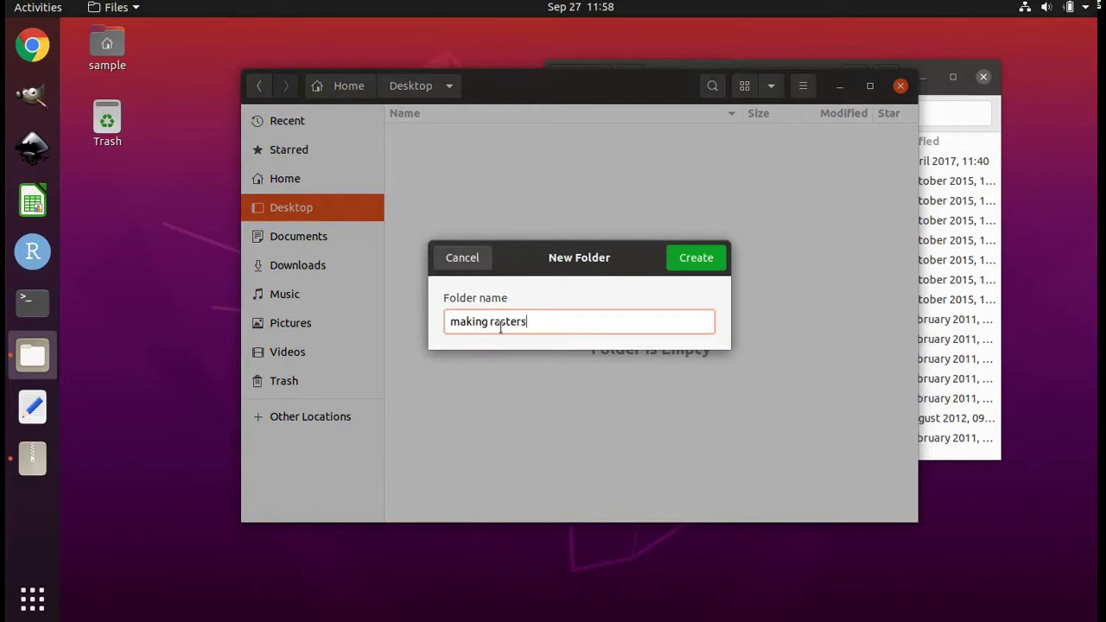
pyautogui.click(696, 258)
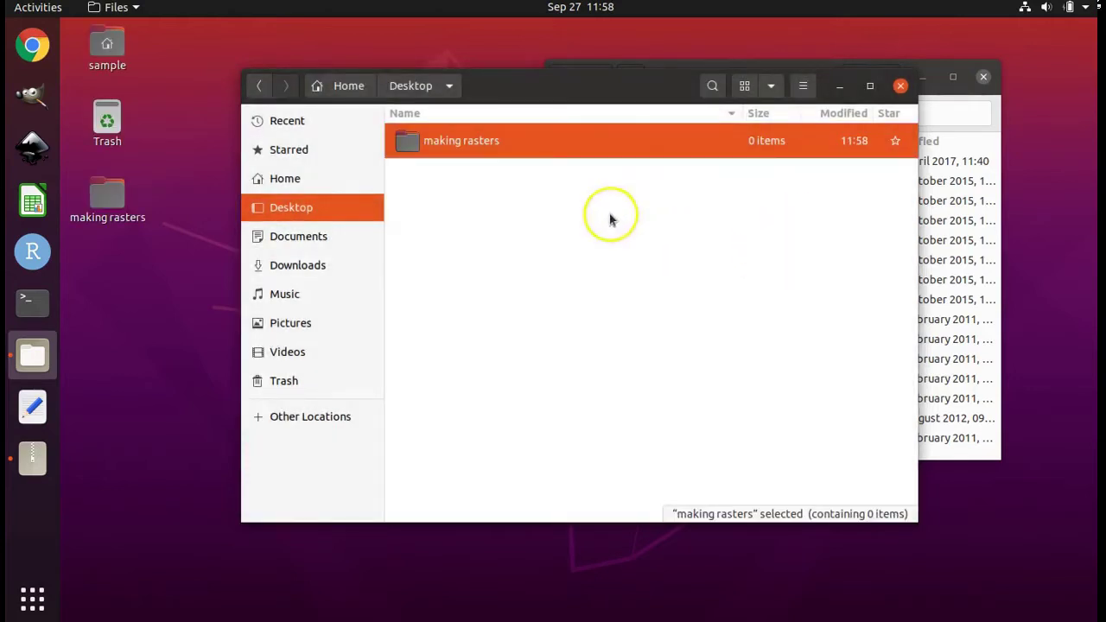
# Extract all archive files except the __MACOSX folder into the Desktop's making rasters folder, and close the archive and file browser windows.
pyautogui.moveTo(486, 108); pyautogui.dragTo(420, 158)
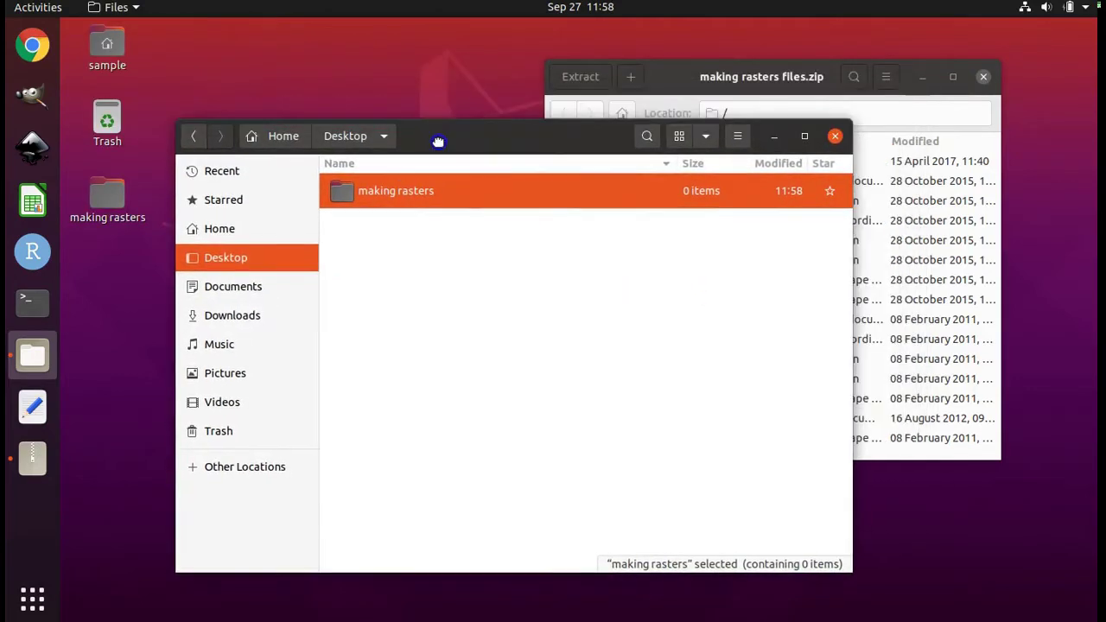
pyautogui.click(718, 79)
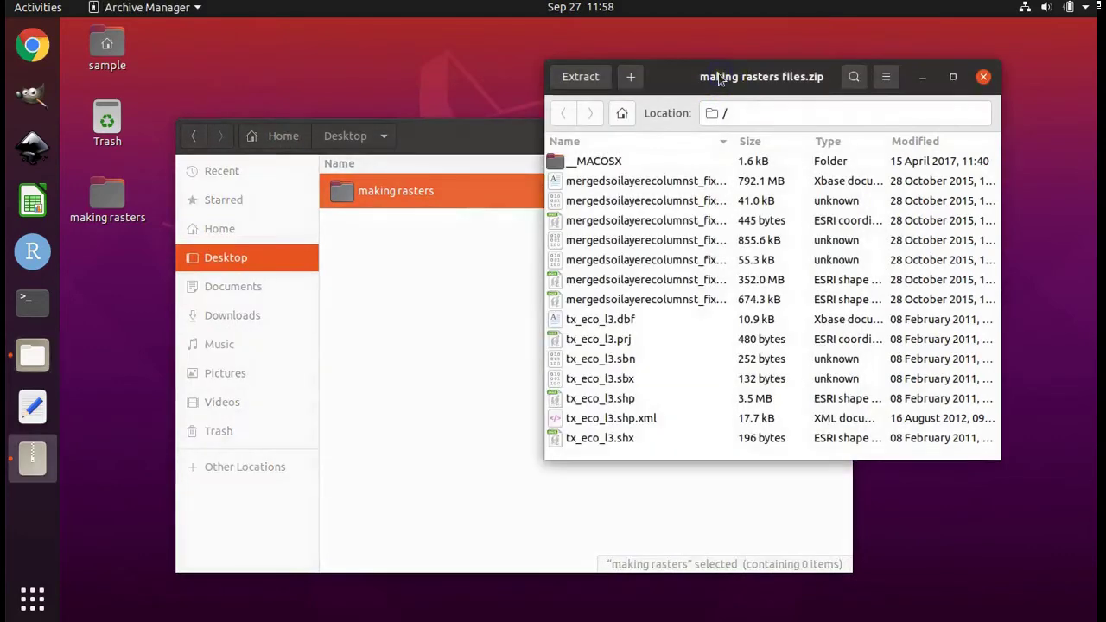
pyautogui.click(608, 181)
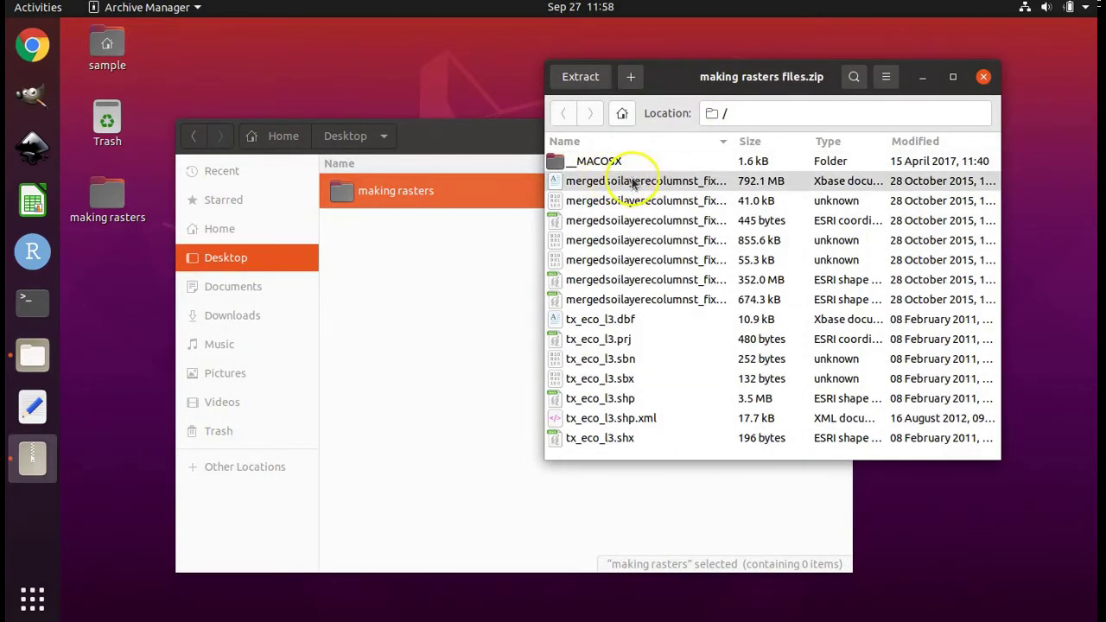
pyautogui.click(631, 182)
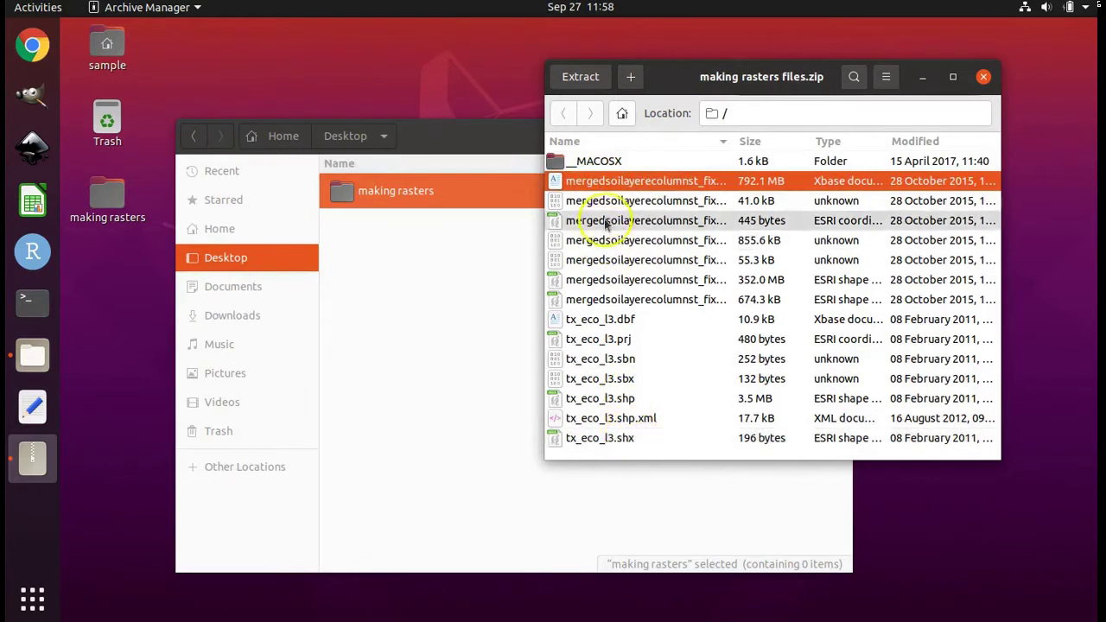
pyautogui.keyDown('shift'); pyautogui.click(596, 444); pyautogui.keyUp('shift')
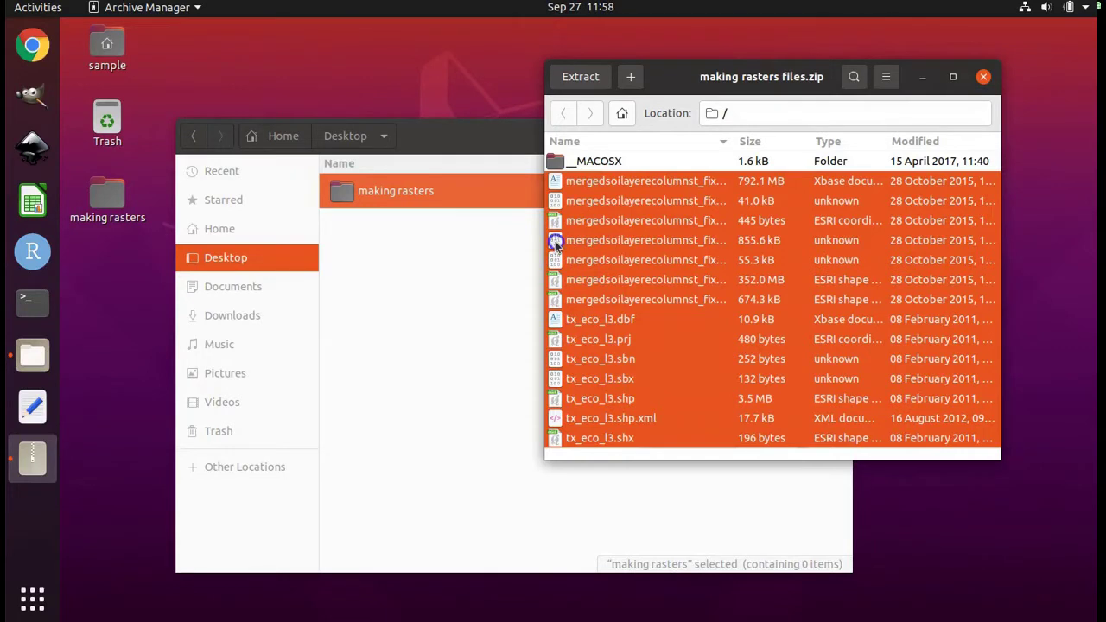
pyautogui.moveTo(554, 243); pyautogui.dragTo(408, 191)
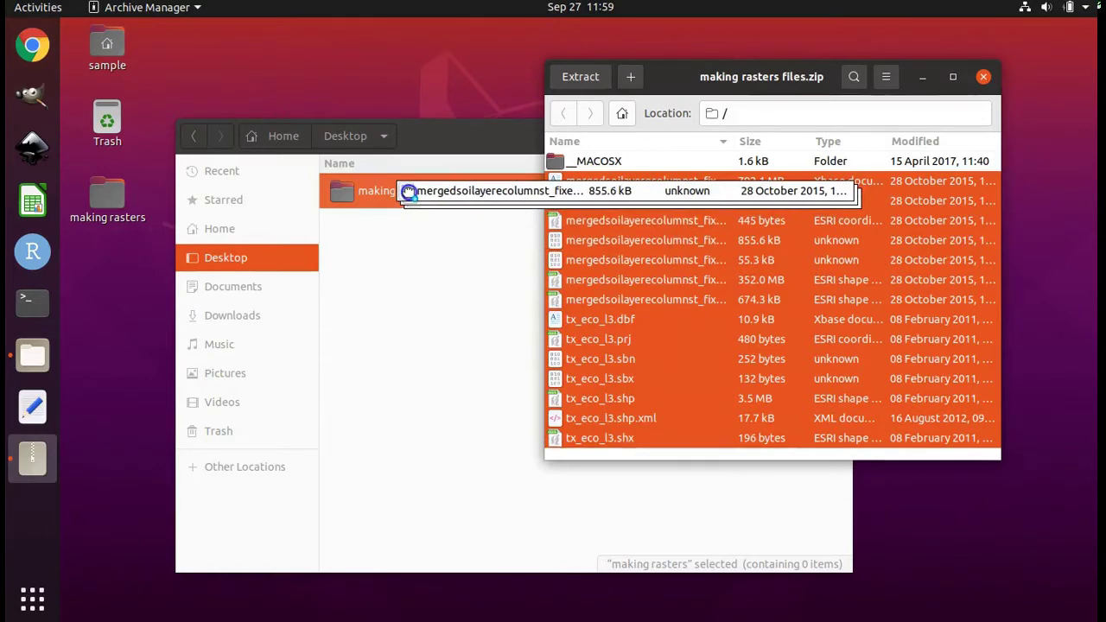
pyautogui.moveTo(407, 191); pyautogui.dragTo(411, 192)
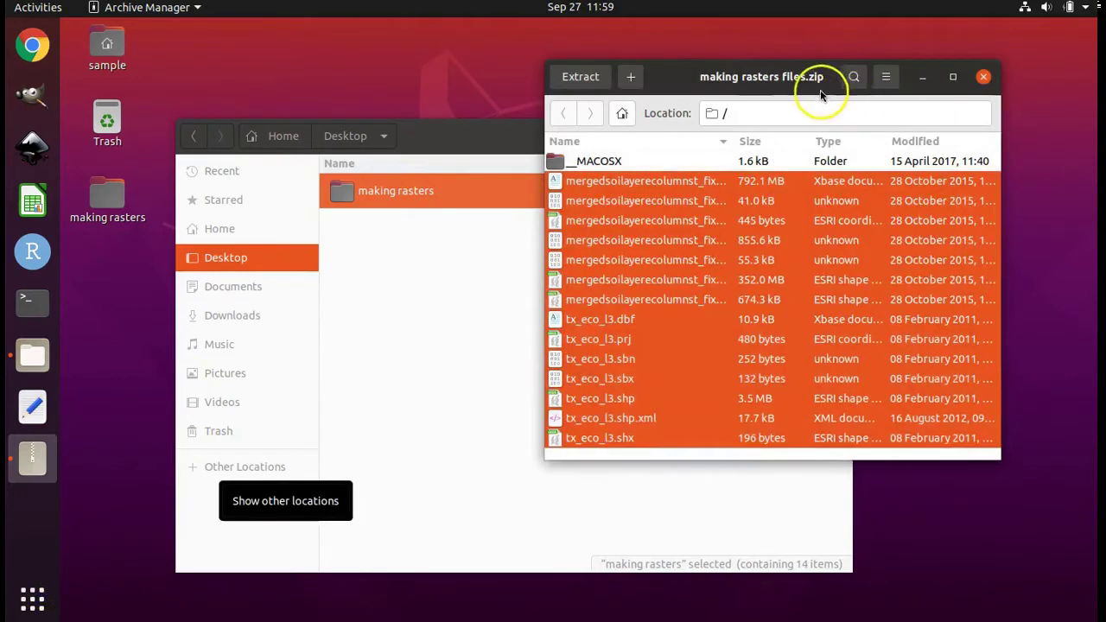
pyautogui.click(982, 79)
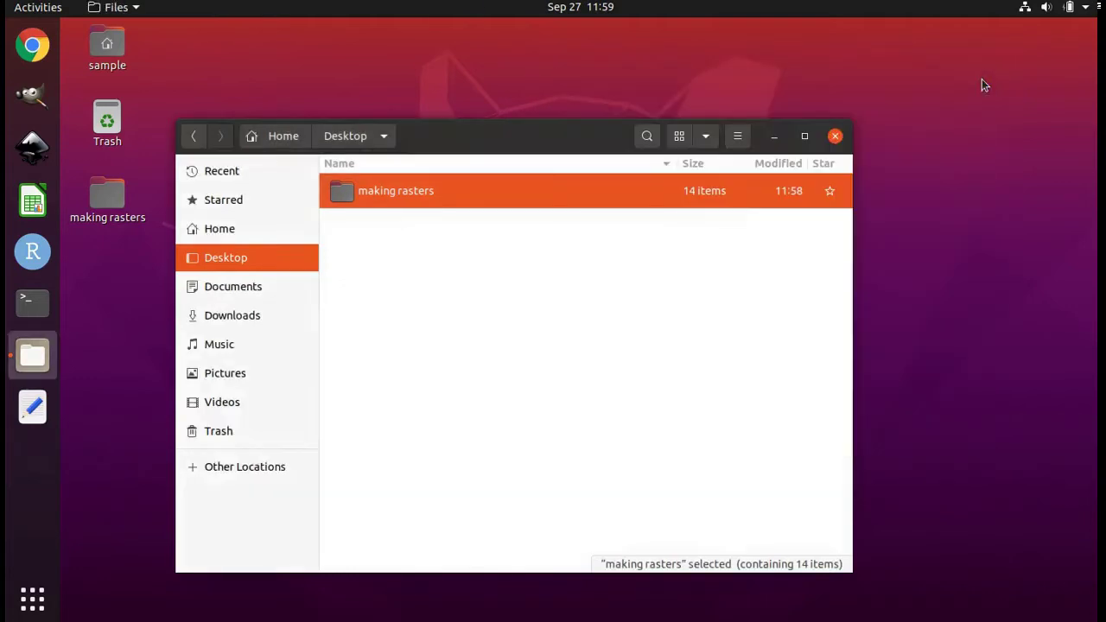
pyautogui.click(835, 137)
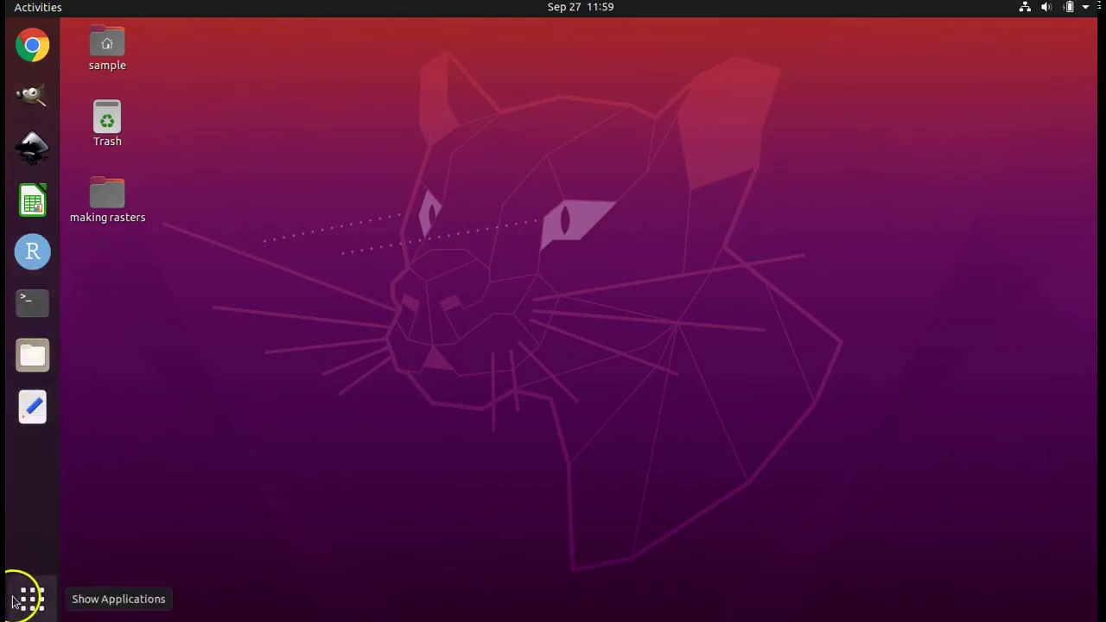
# Launch GRASS GIS from a terminal and choose the home folder's grassdata directory as the GIS database directory.
pyautogui.click(21, 308)
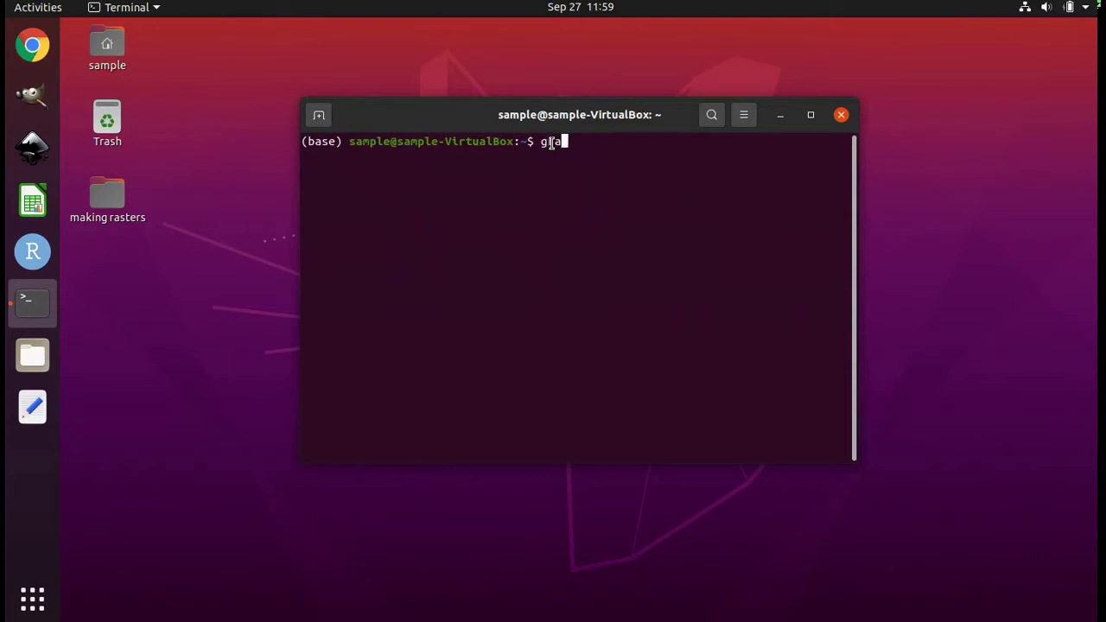
pyautogui.press('Return')
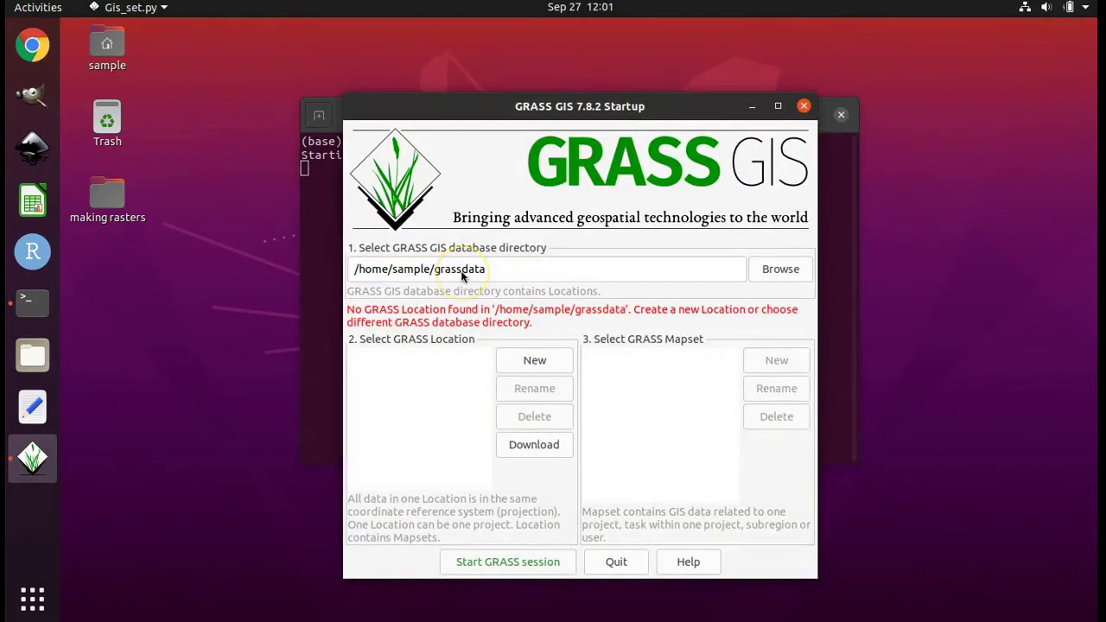
pyautogui.click(484, 271)
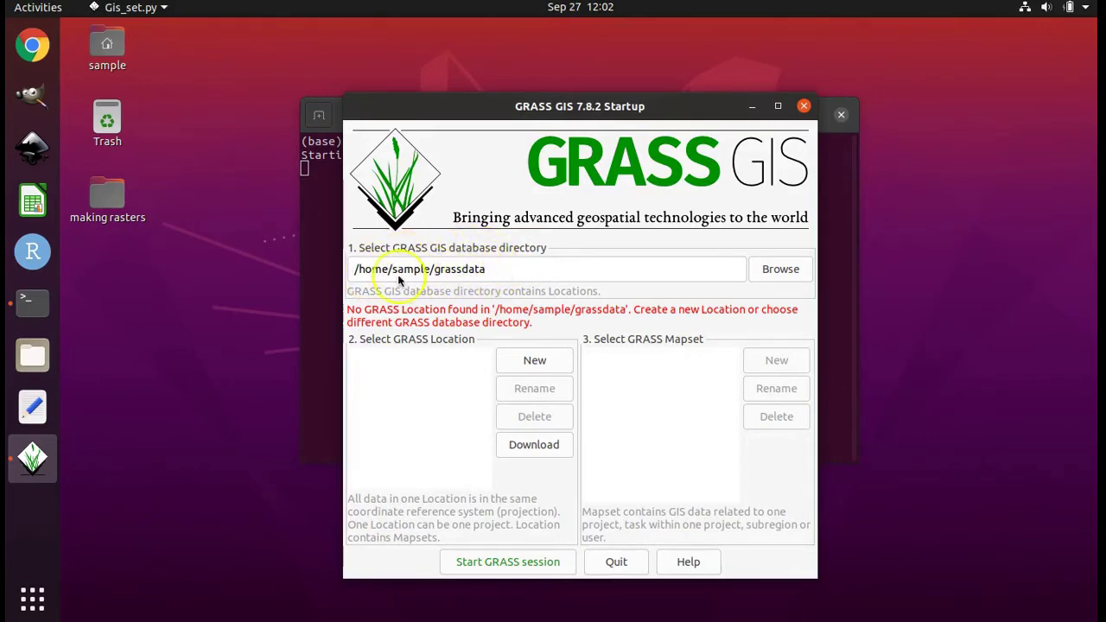
pyautogui.click(792, 272)
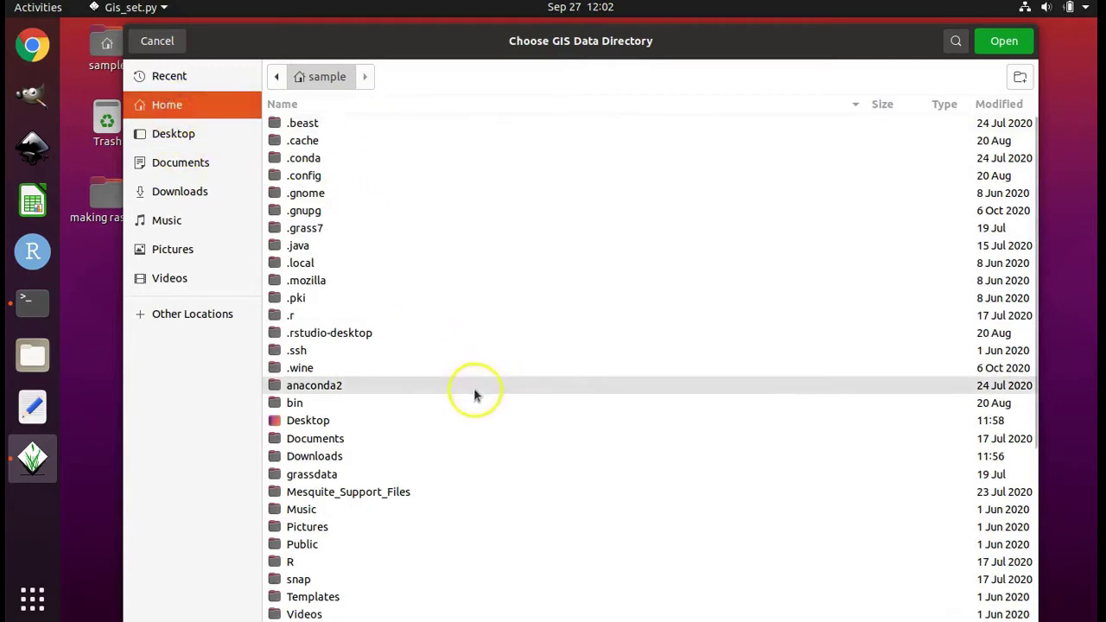
pyautogui.click(328, 476)
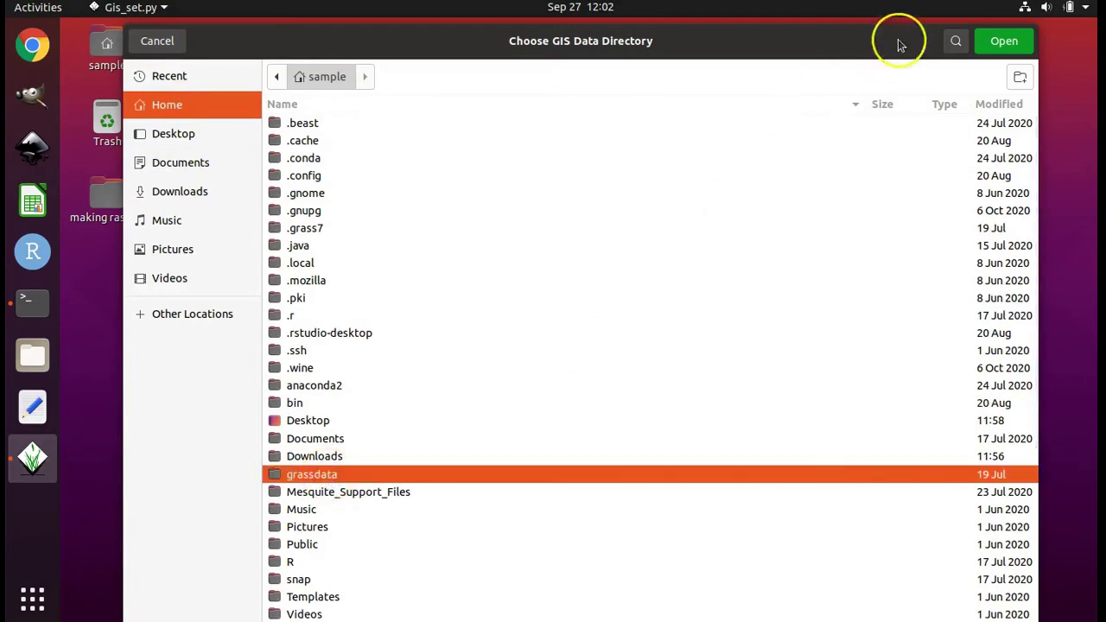
pyautogui.click(1006, 41)
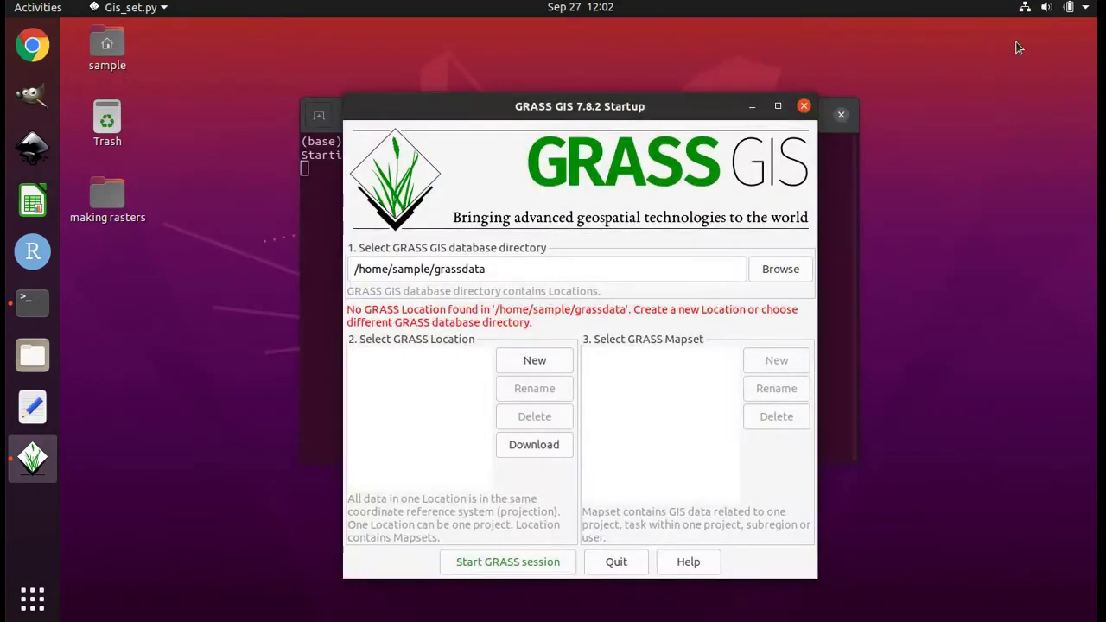
pyautogui.moveTo(492, 268); pyautogui.dragTo(361, 271)
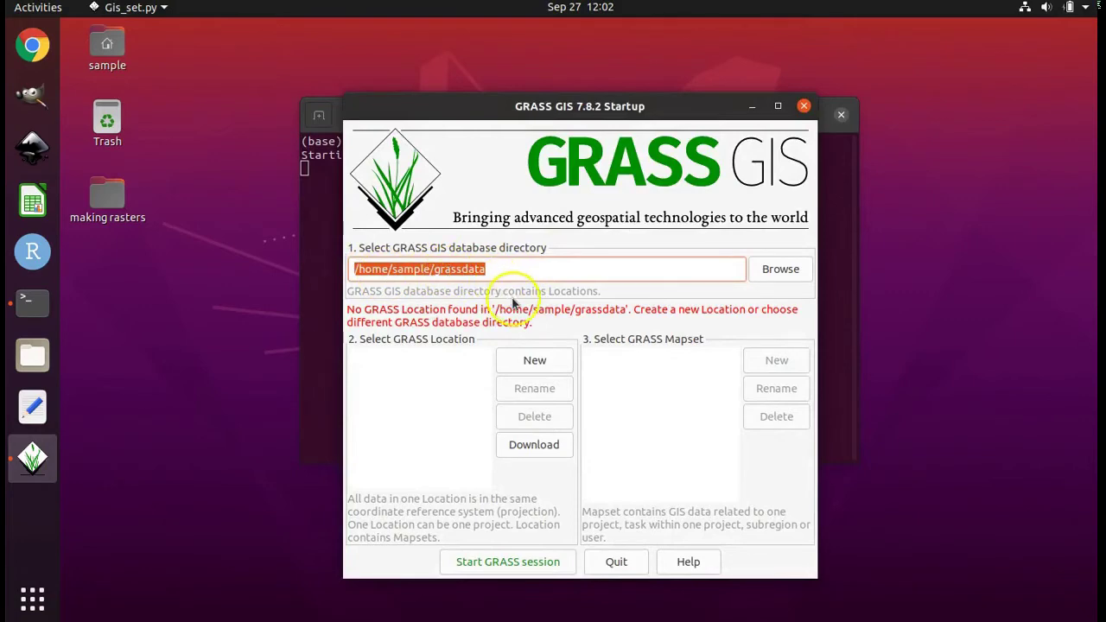
# Define a new GRASS location named projection30 that reads its projection and datum terms from a georeferenced data file.
pyautogui.click(537, 368)
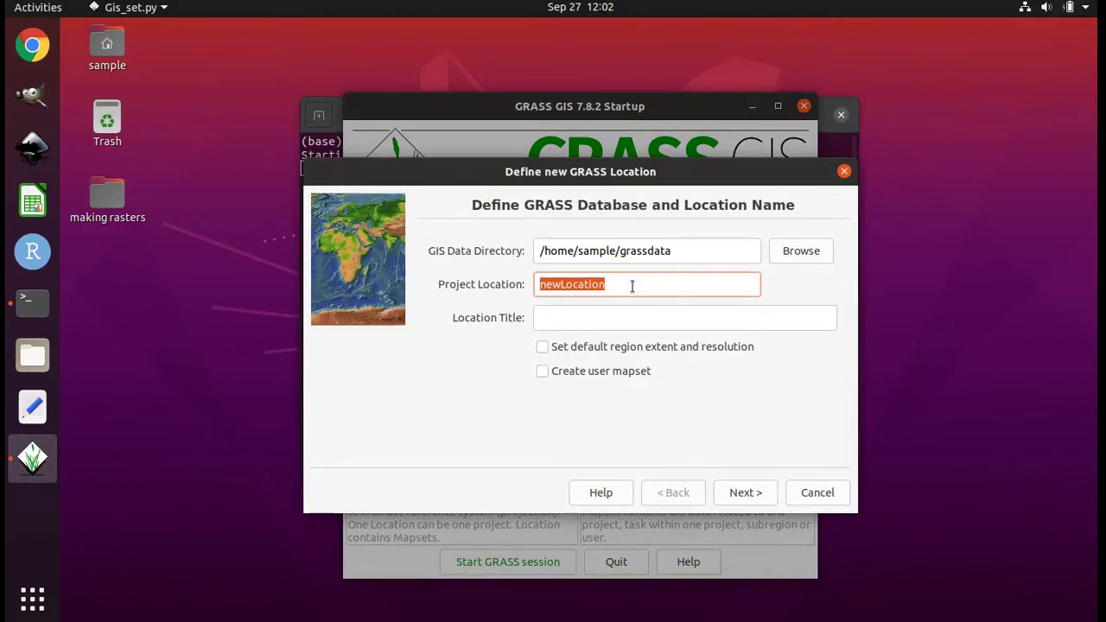
pyautogui.write('proj')
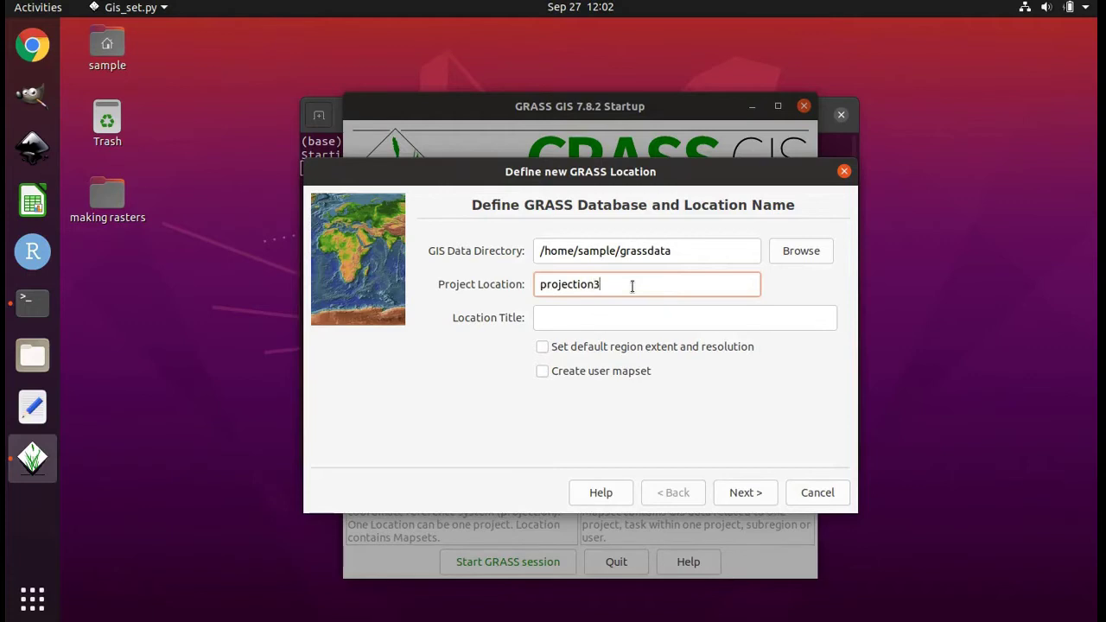
pyautogui.click(735, 498)
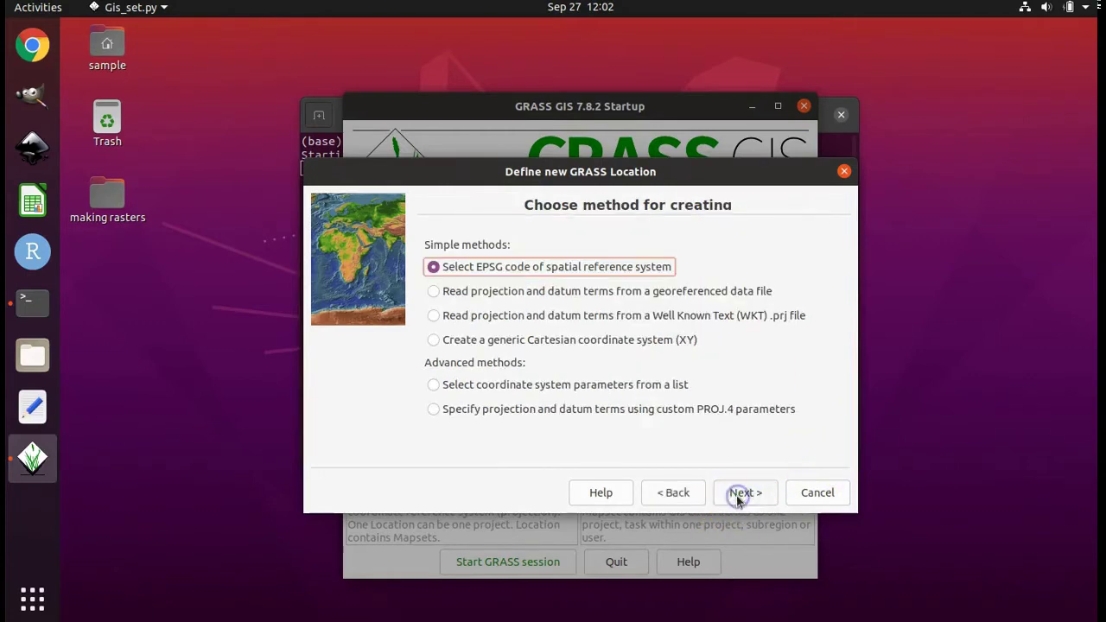
pyautogui.click(519, 294)
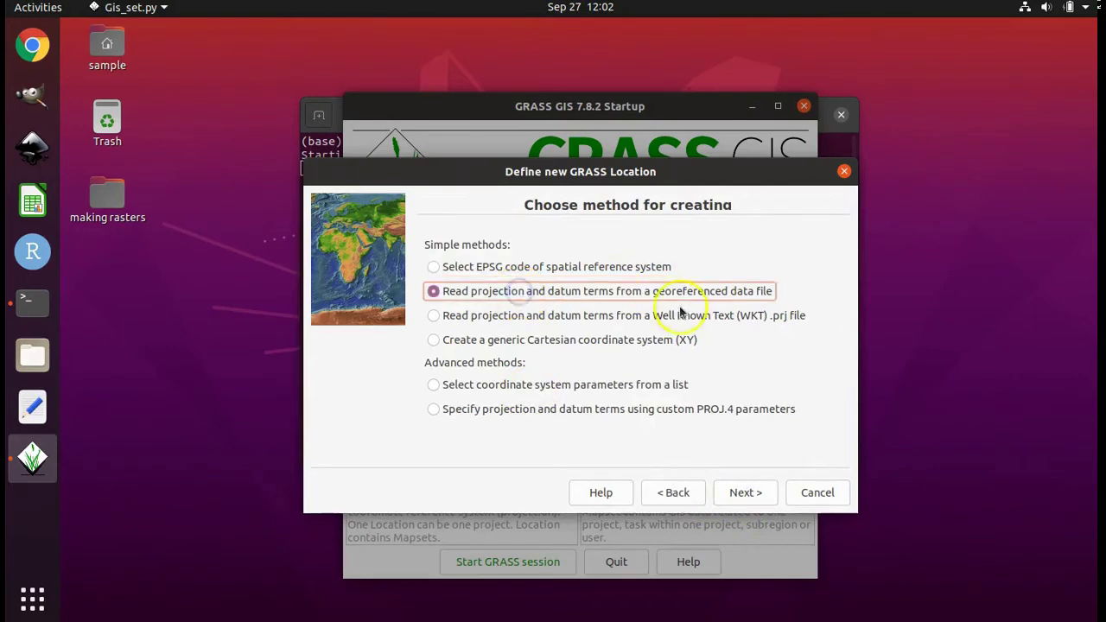
pyautogui.click(742, 491)
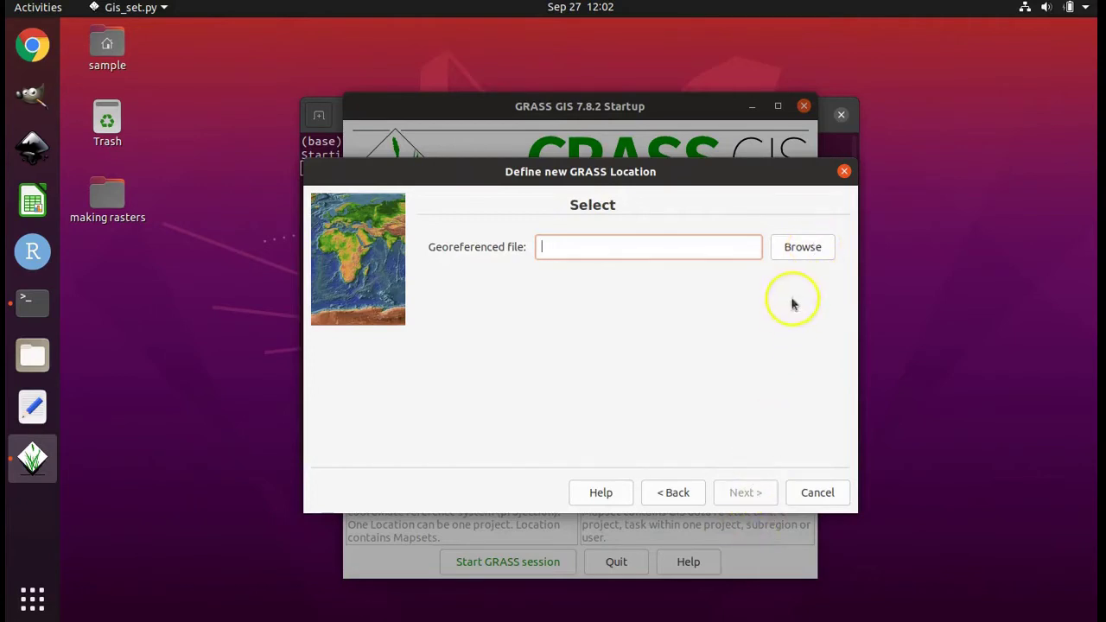
# Browse for the georeferenced file in the Desktop's making rasters folder and select mergedsoilayerecolumnst_fixed.shp.
pyautogui.click(794, 248)
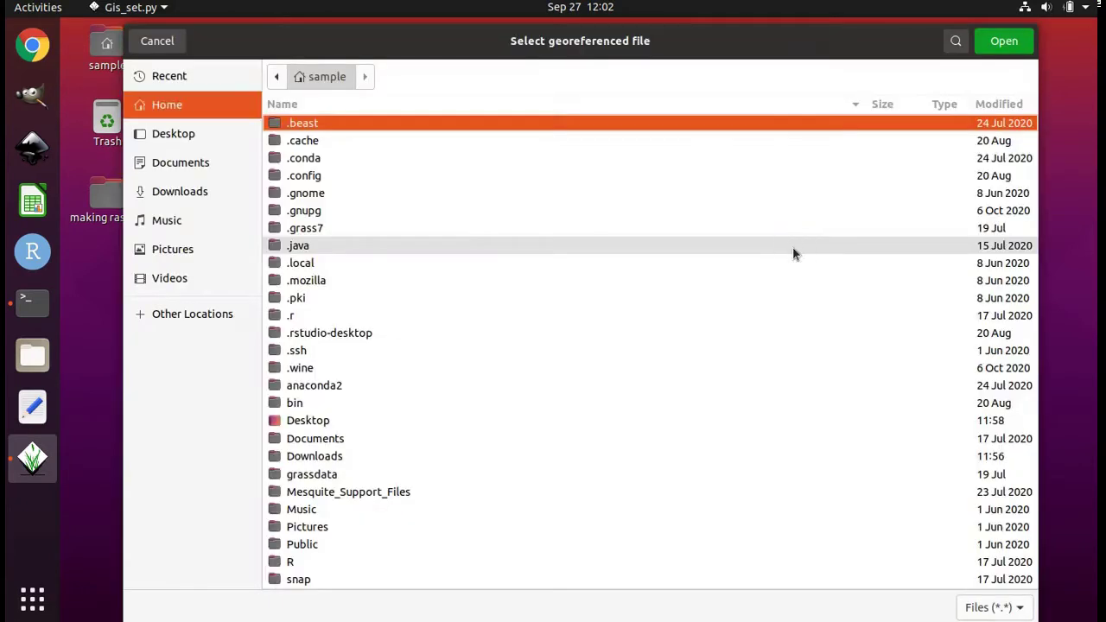
pyautogui.click(177, 131)
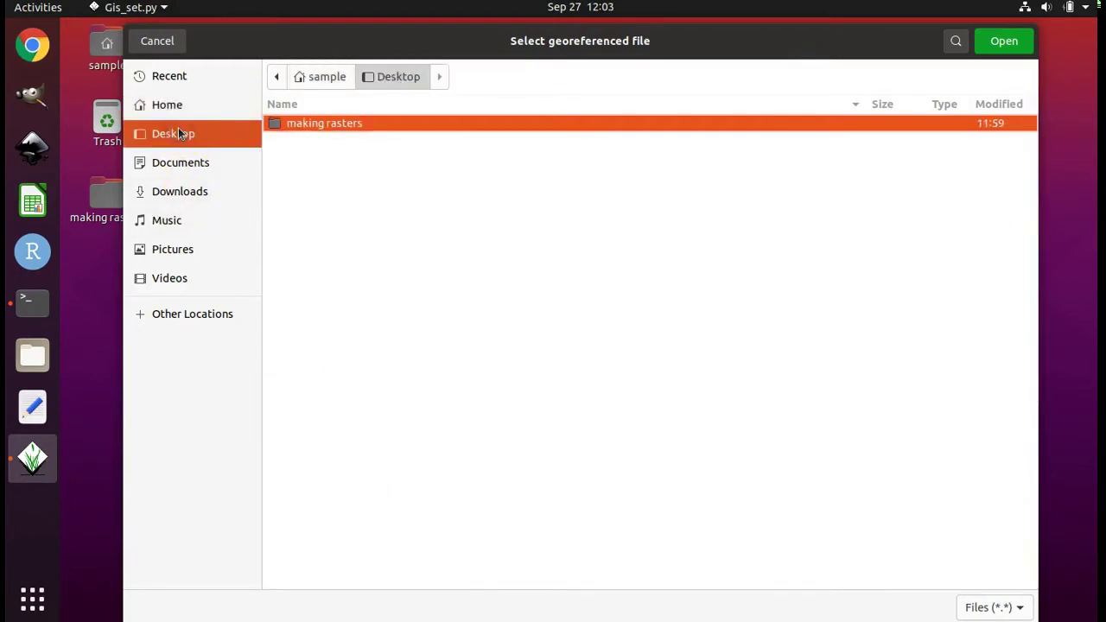
pyautogui.doubleClick(325, 125)
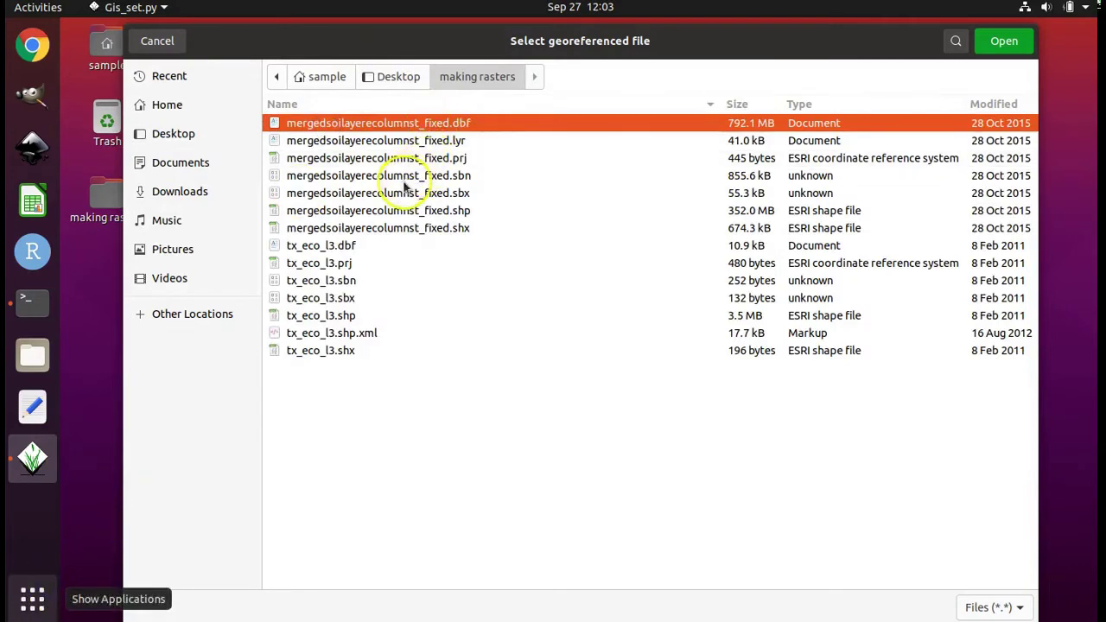
pyautogui.click(402, 211)
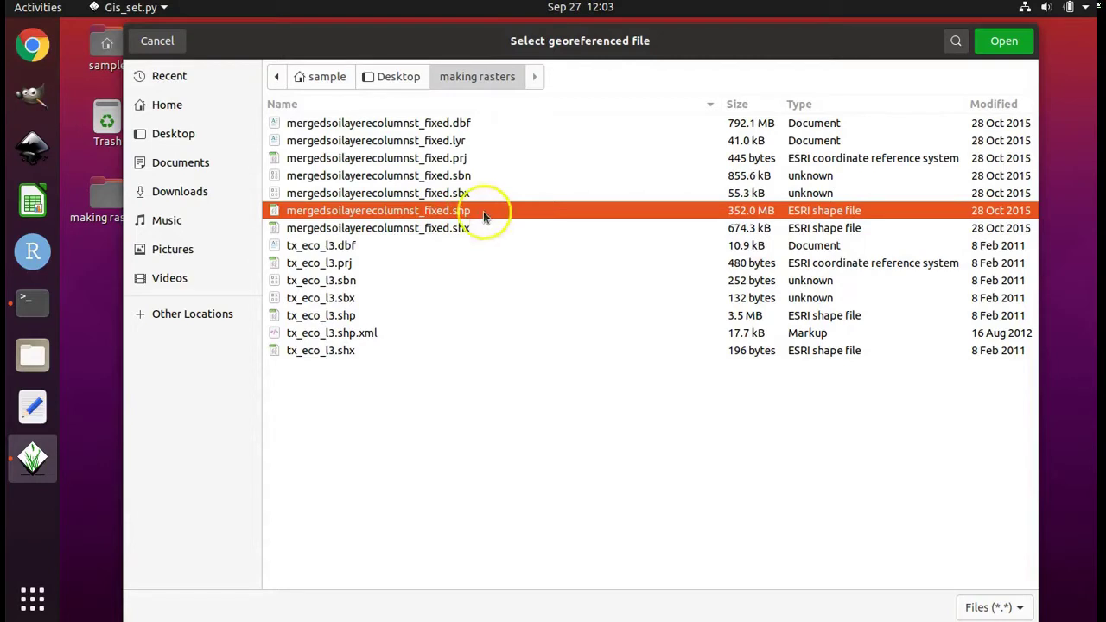
# Examine the component files that make up the mergedsoilayerecolumnst_fixed shapefile, from .dbf through .shx.
pyautogui.click(457, 125)
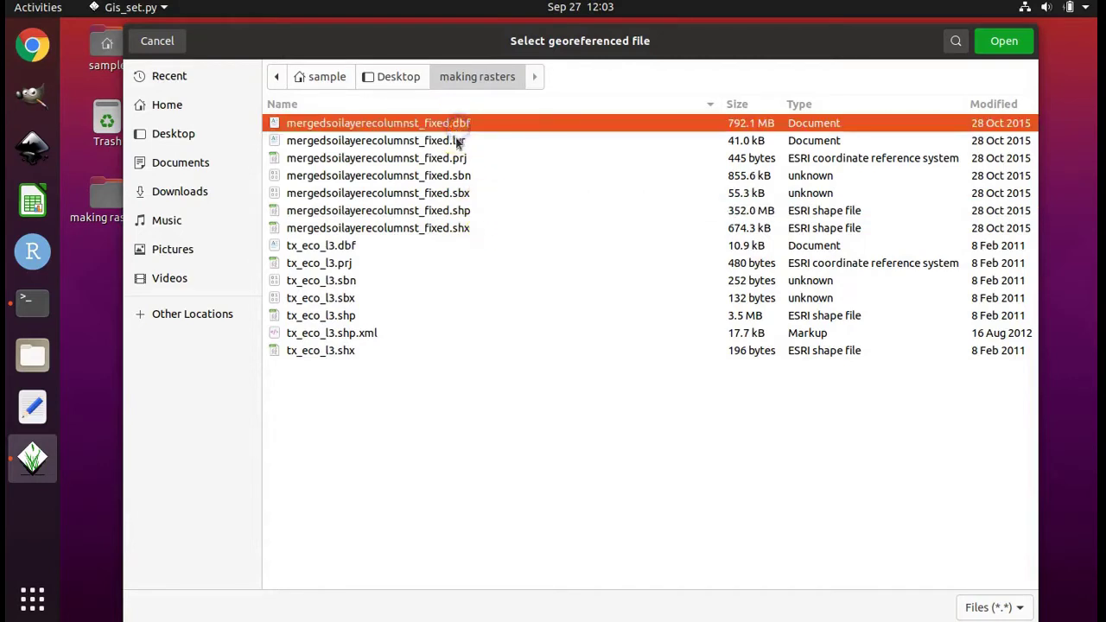
pyautogui.click(457, 143)
pyautogui.click(456, 159)
pyautogui.click(459, 125)
pyautogui.click(457, 141)
pyautogui.click(460, 159)
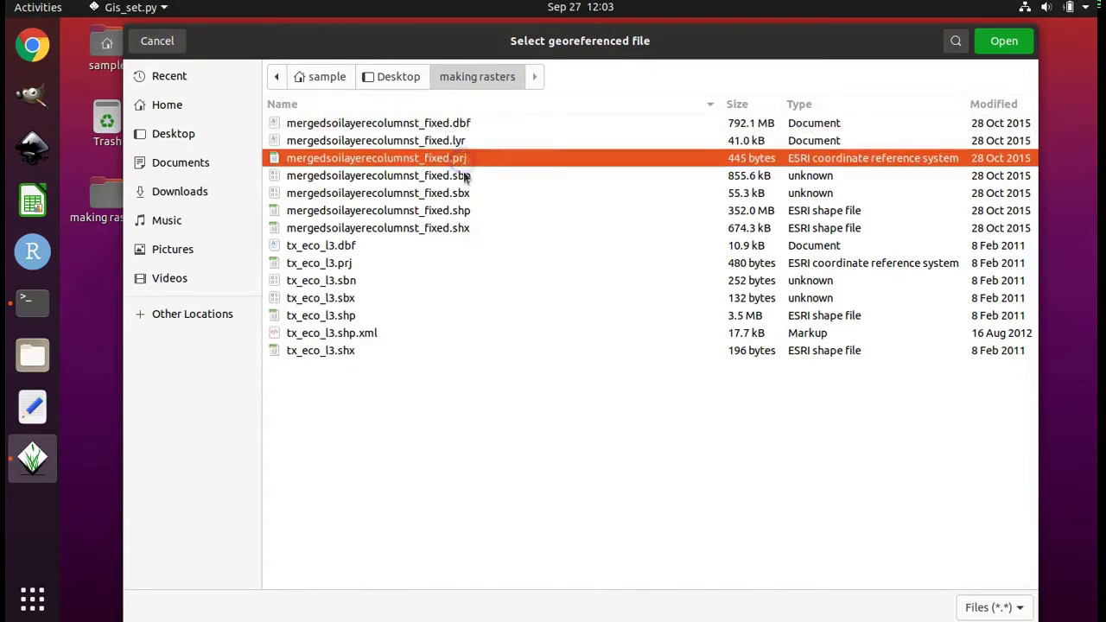
pyautogui.click(463, 176)
pyautogui.click(464, 193)
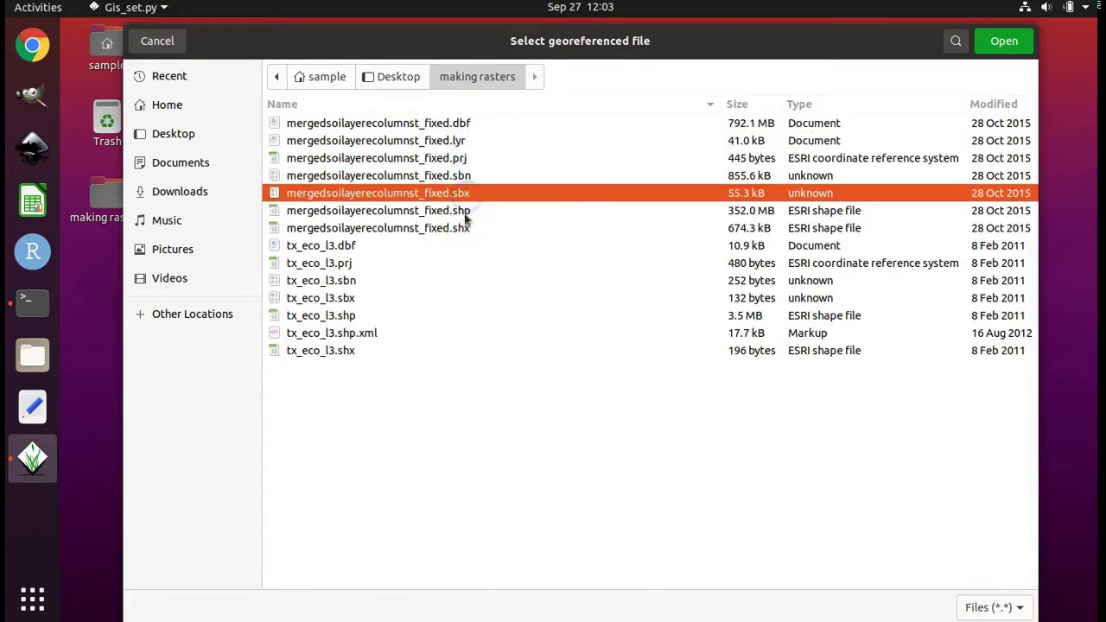
pyautogui.click(464, 210)
pyautogui.click(465, 228)
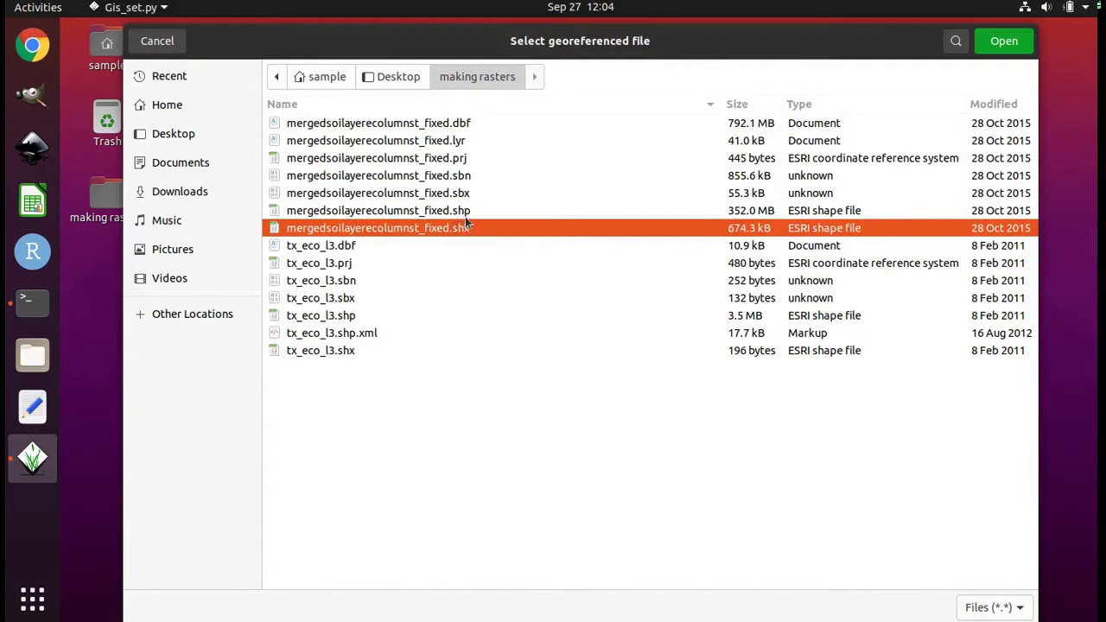
pyautogui.click(465, 213)
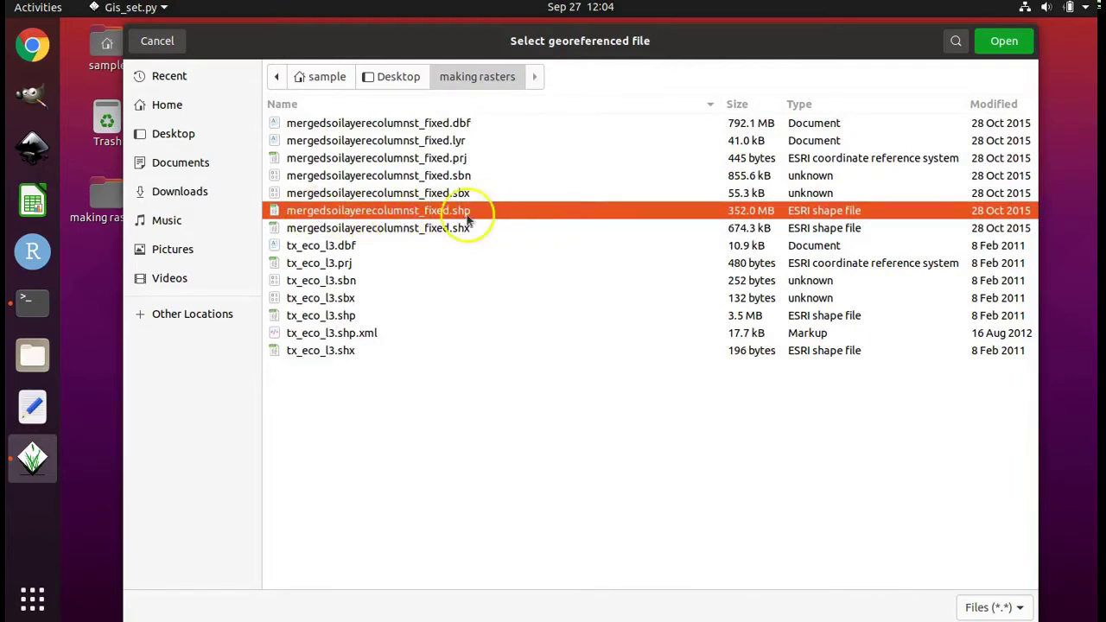
pyautogui.click(466, 227)
pyautogui.click(469, 123)
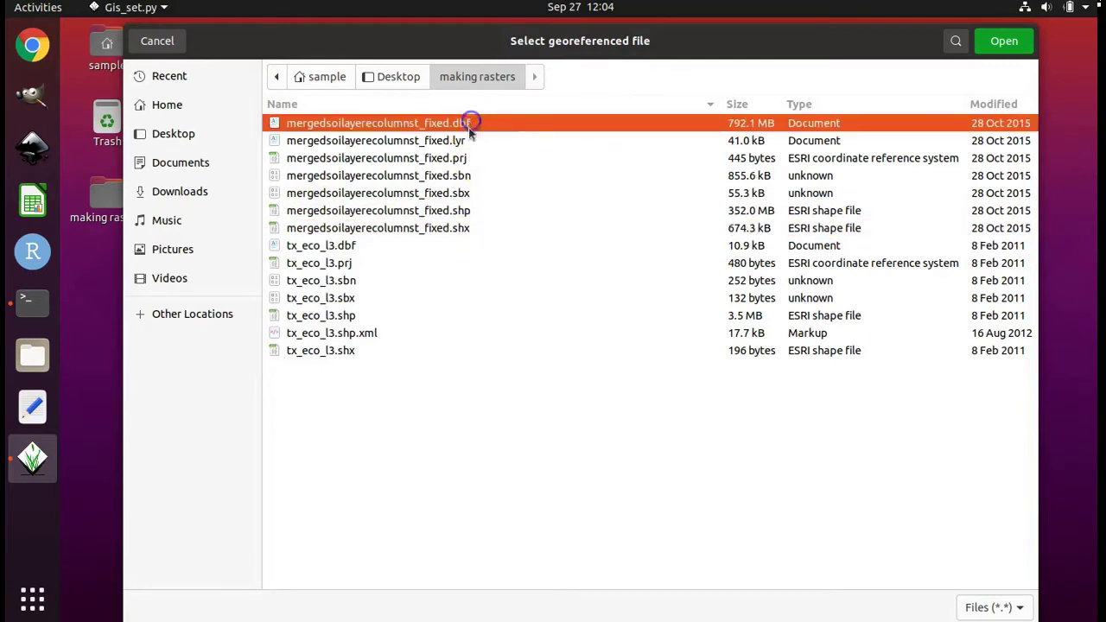
pyautogui.click(469, 228)
# Load mergedsoilayerecolumnst_fixed.shp as the georeferenced file and finish creating the projection30 location in grassdata.
pyautogui.click(469, 212)
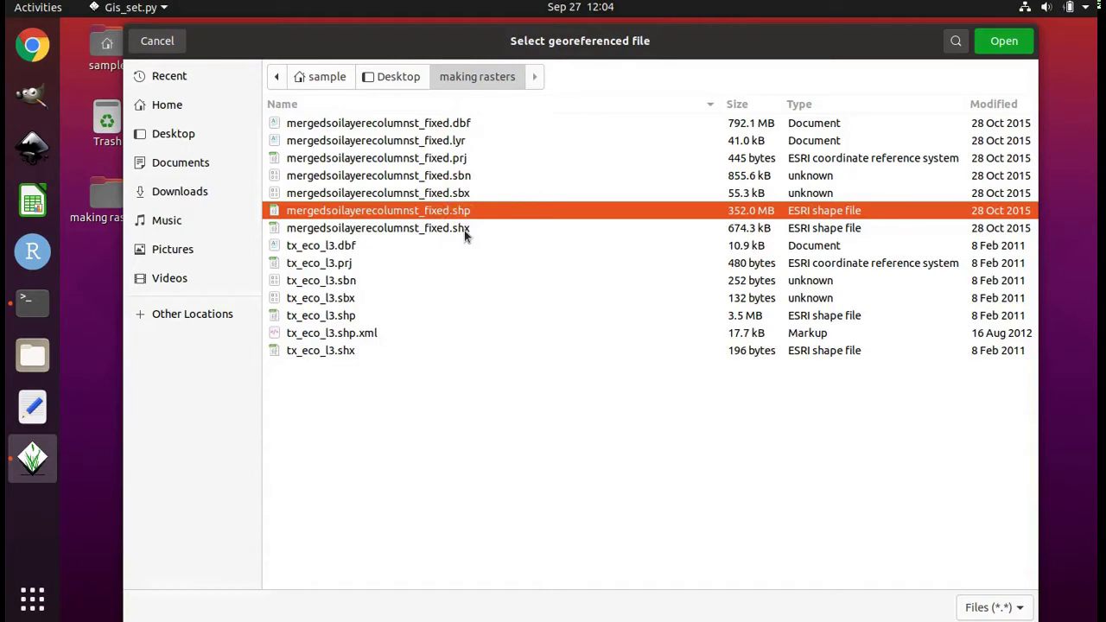
pyautogui.click(1006, 41)
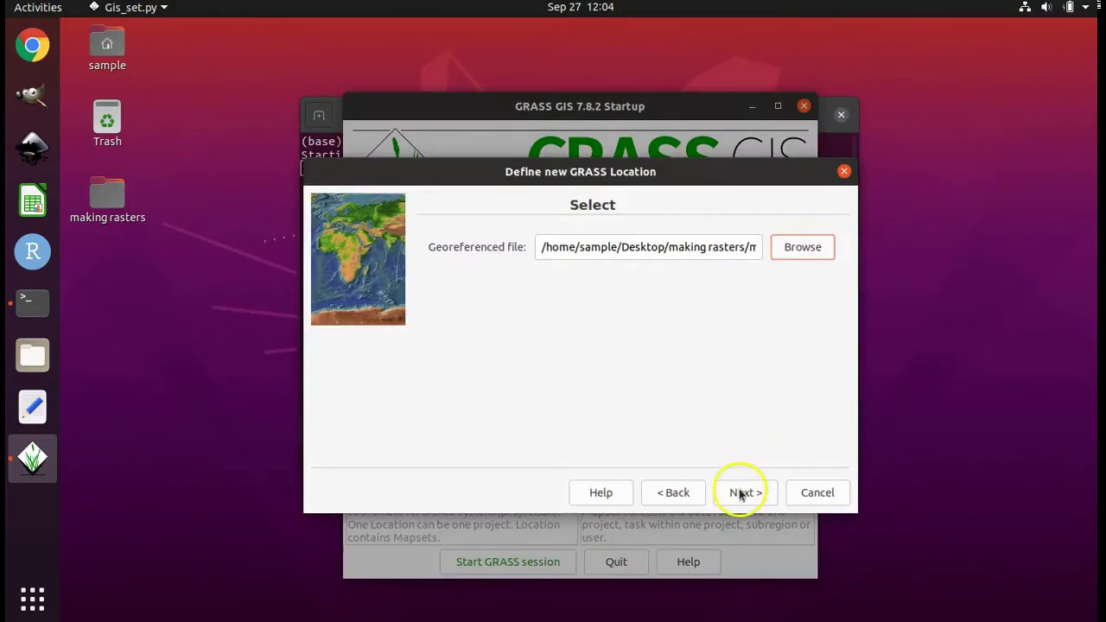
pyautogui.click(740, 493)
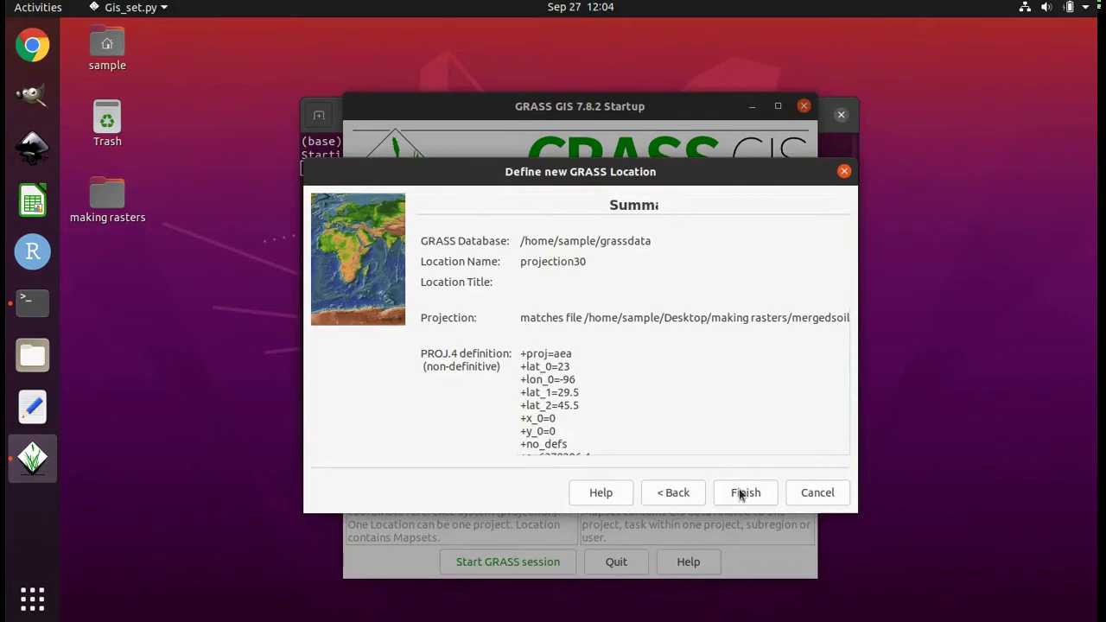
pyautogui.click(740, 493)
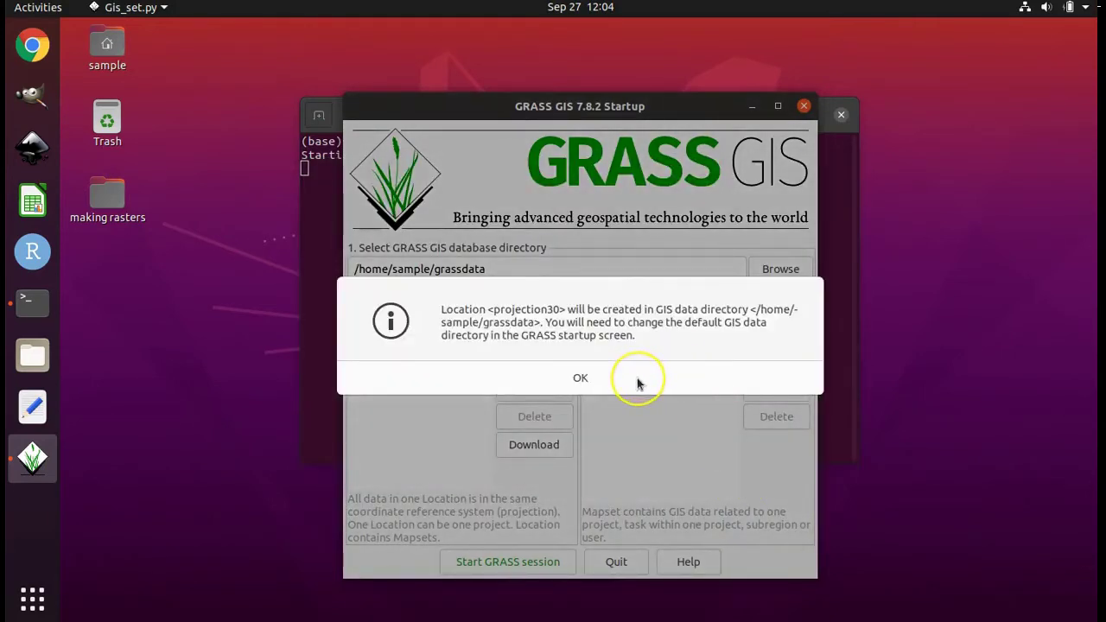
pyautogui.click(638, 380)
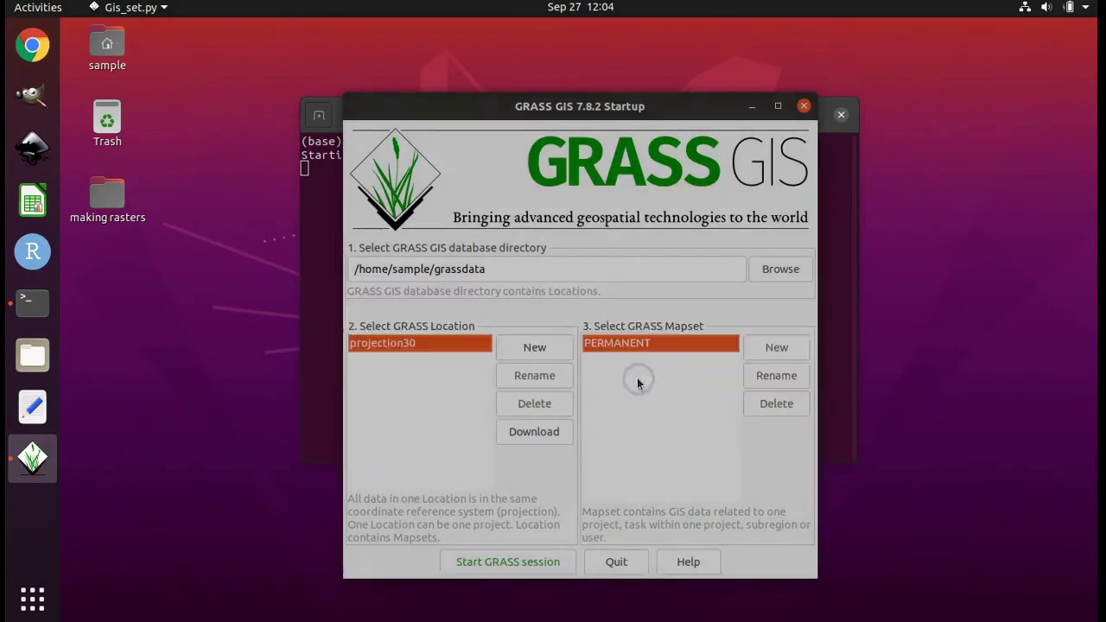
pyautogui.click(592, 317)
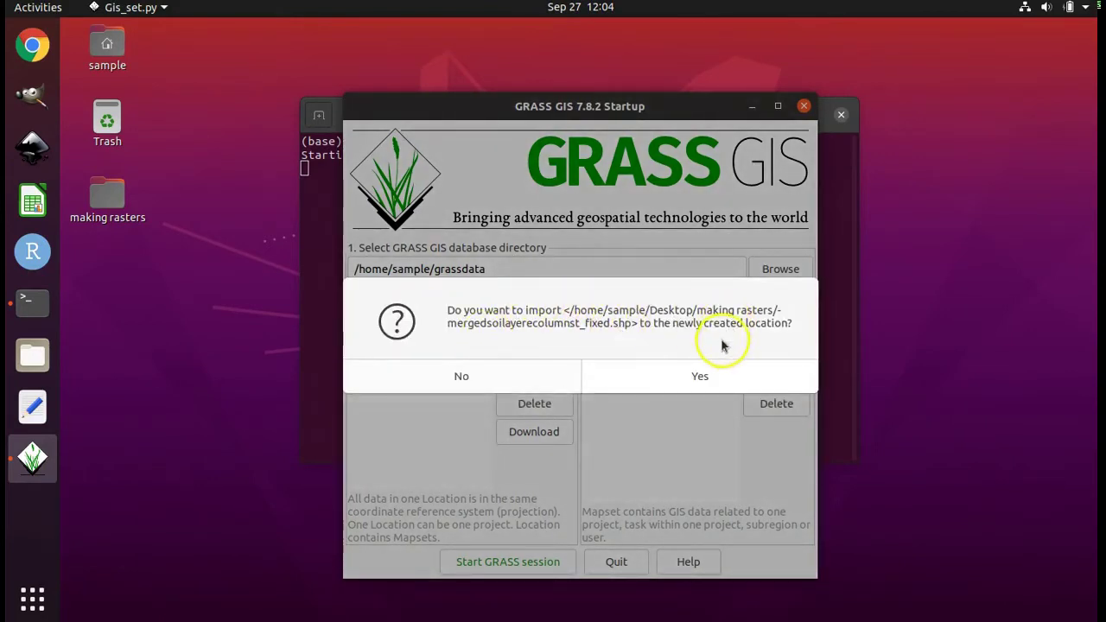
# Import mergedsoilayerecolumnst_fixed.shp into the new location and start a GRASS session in projection30's PERMANENT mapset.
pyautogui.click(715, 378)
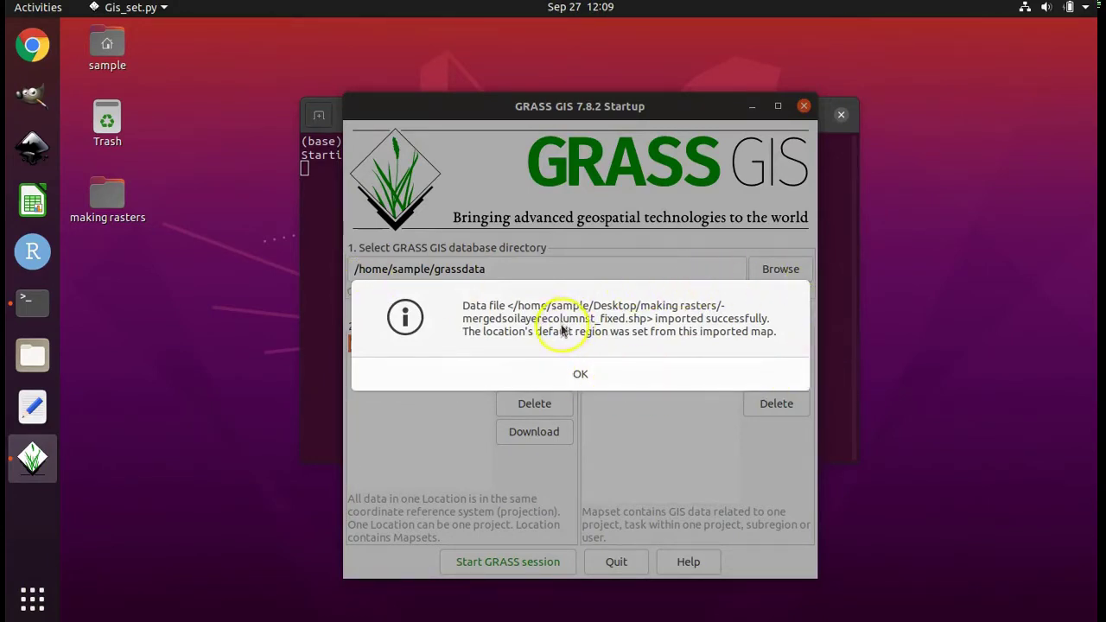
pyautogui.click(572, 376)
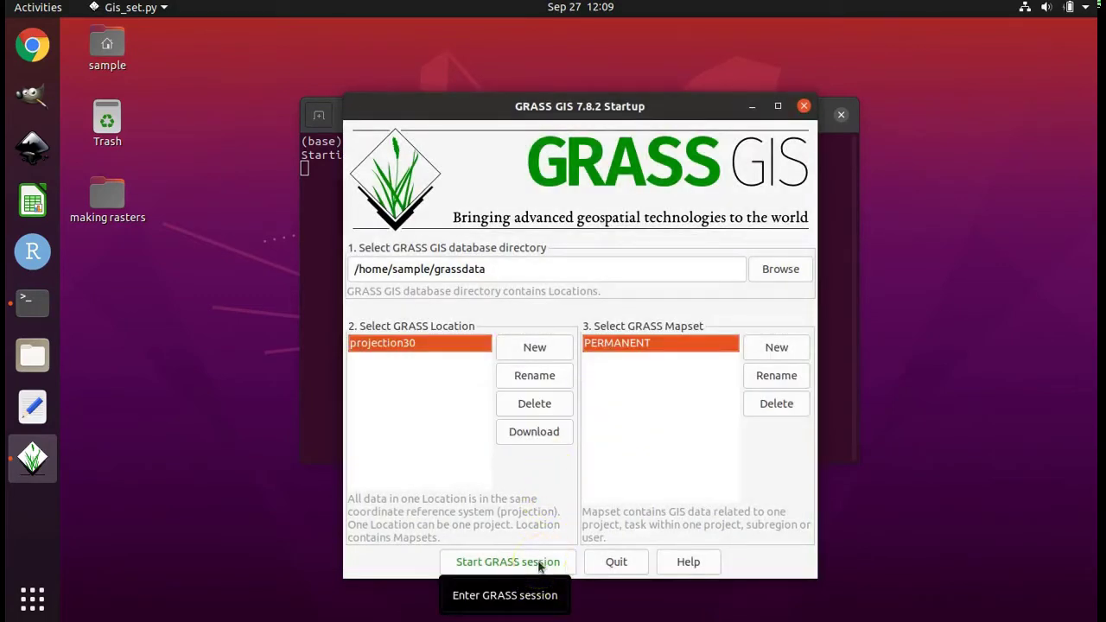
pyautogui.click(538, 563)
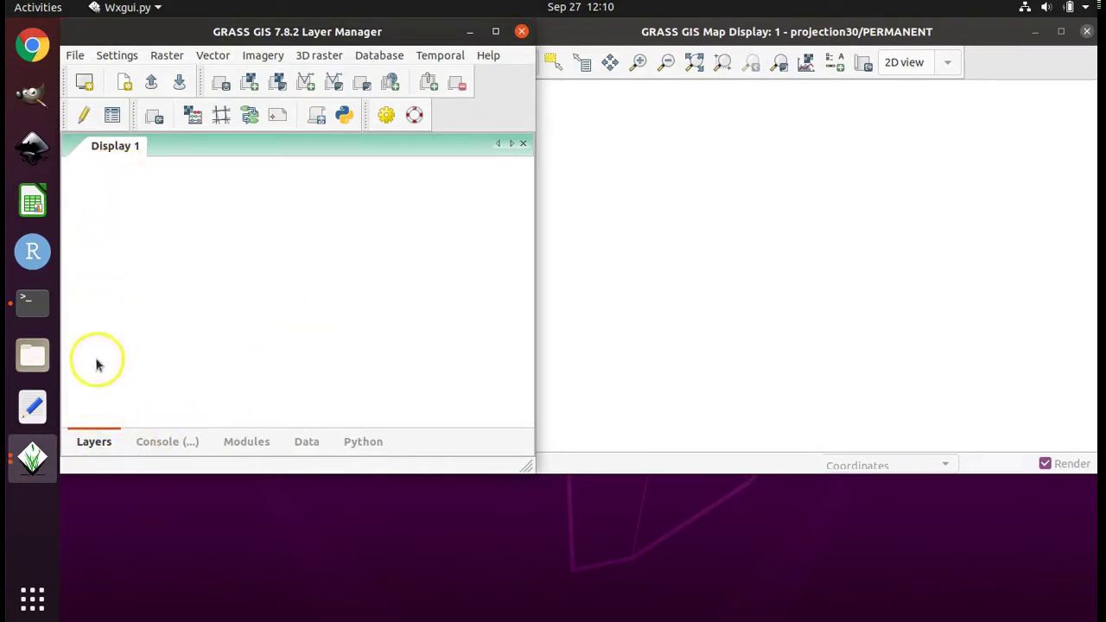
# Add the mergedsoilayerecolumnst_fixed@PERMANENT vector map to the map display, showing the geometry of its features.
pyautogui.click(78, 57)
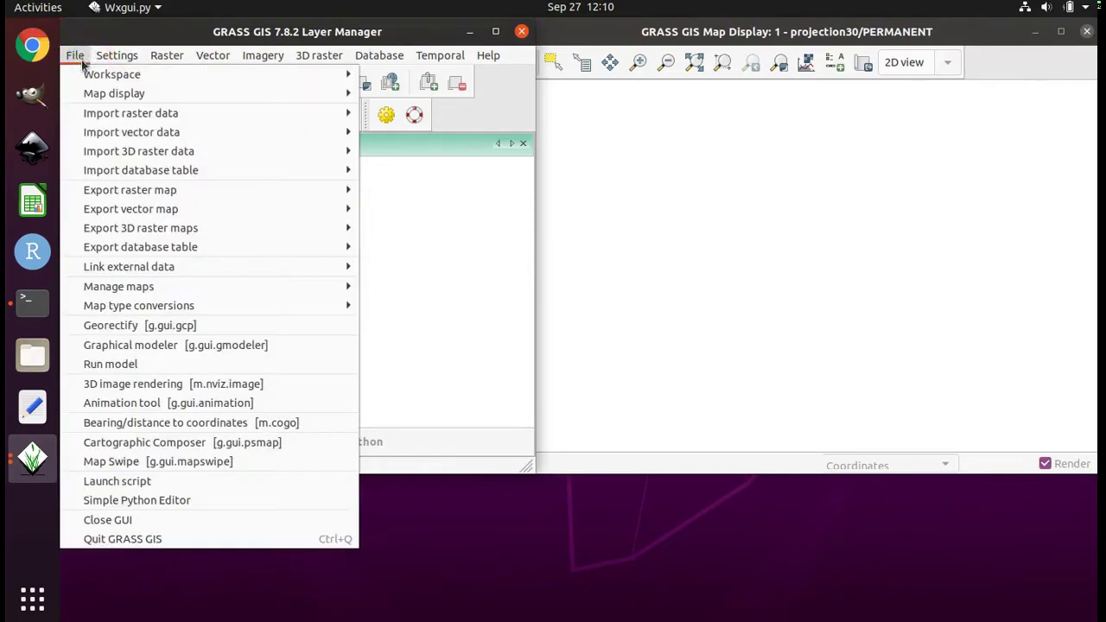
pyautogui.moveTo(313, 93)
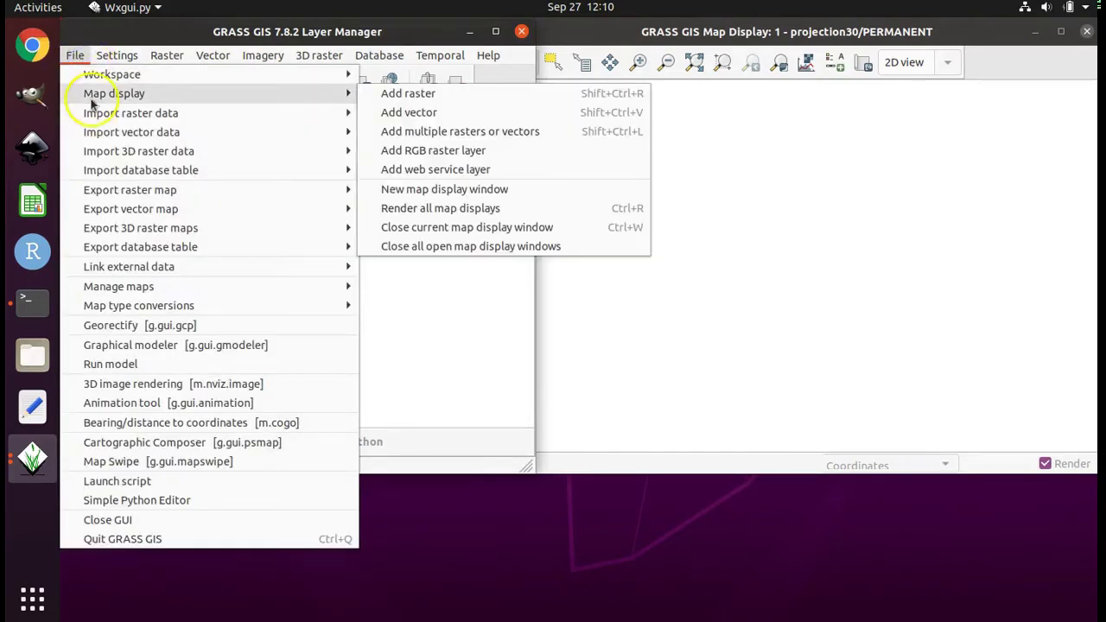
pyautogui.click(424, 113)
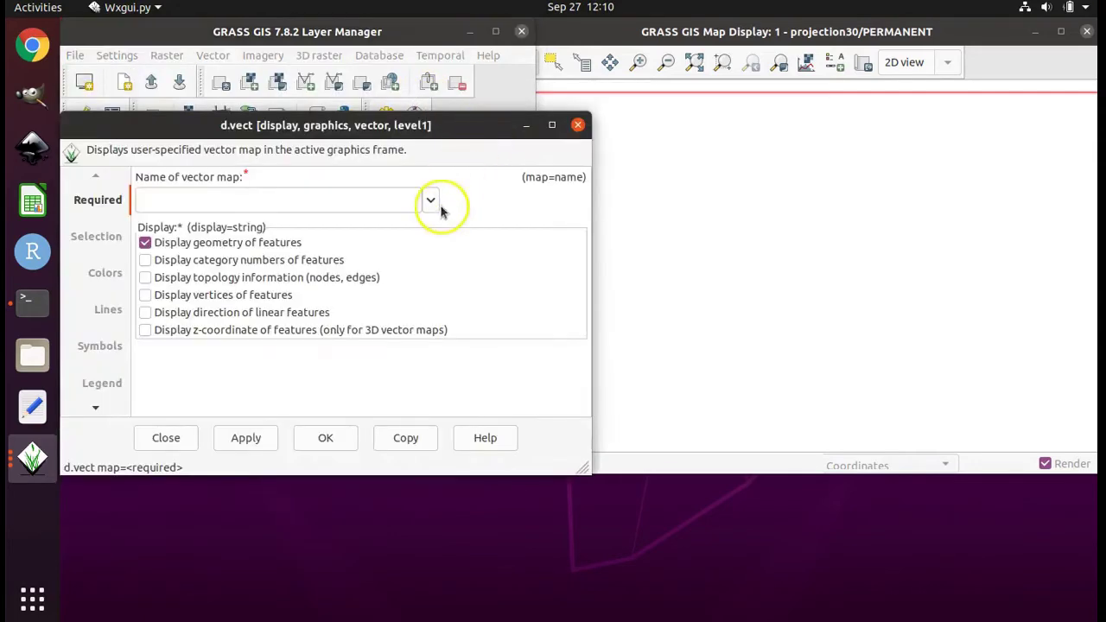
pyautogui.click(430, 201)
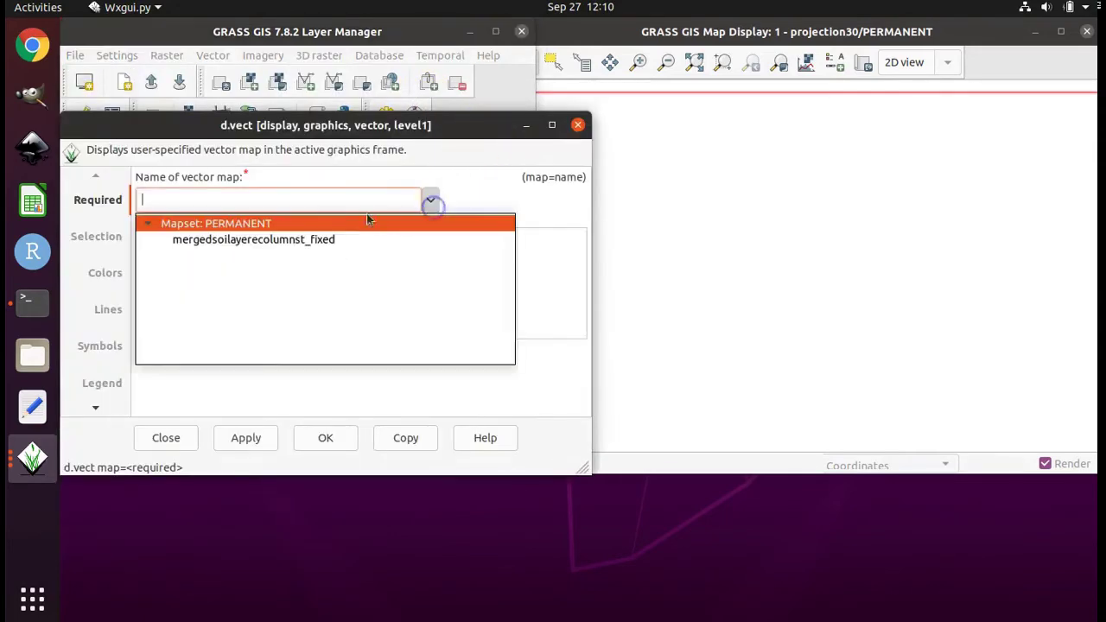
pyautogui.click(313, 241)
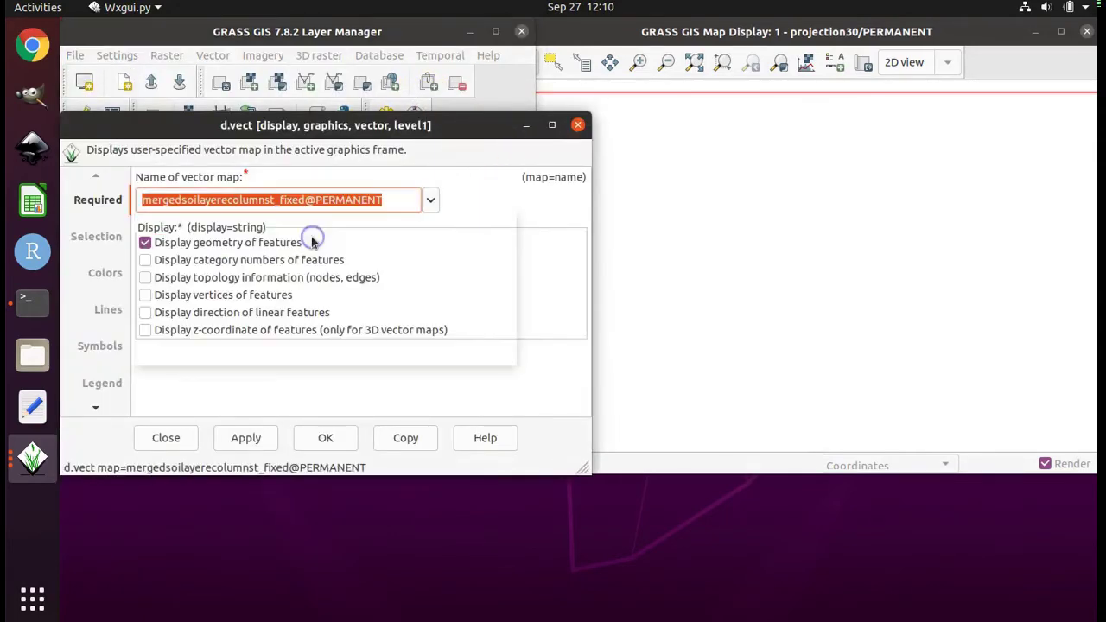
pyautogui.click(339, 447)
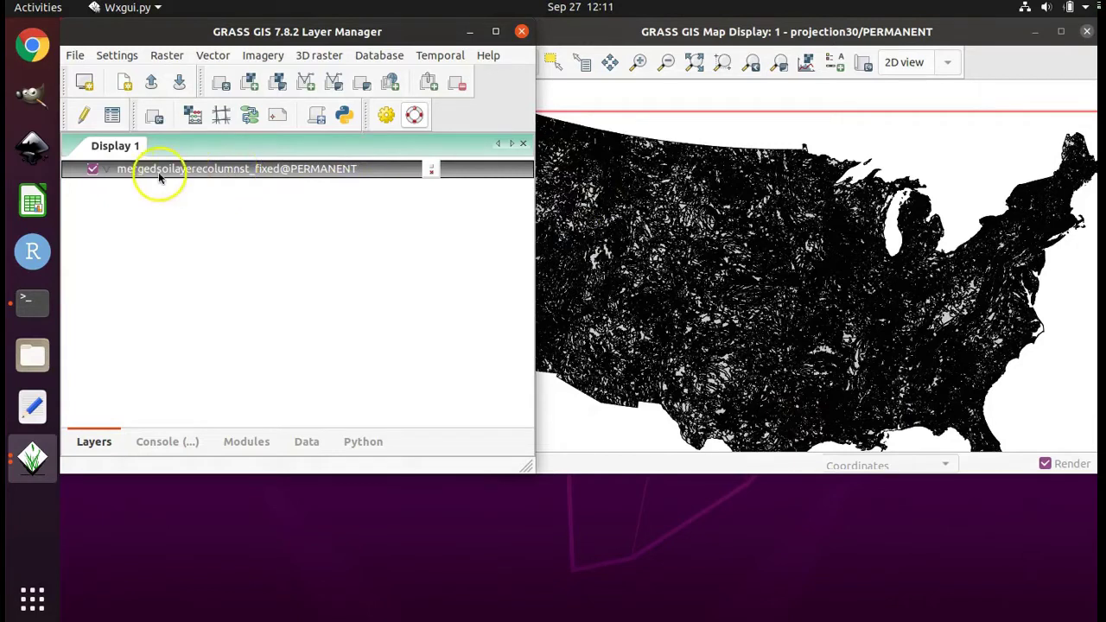
# Zoom the map display to the mergedsoilayerecolumnst_fixed layer's extent and bring the Map Display window to the front.
pyautogui.rightClick(217, 170)
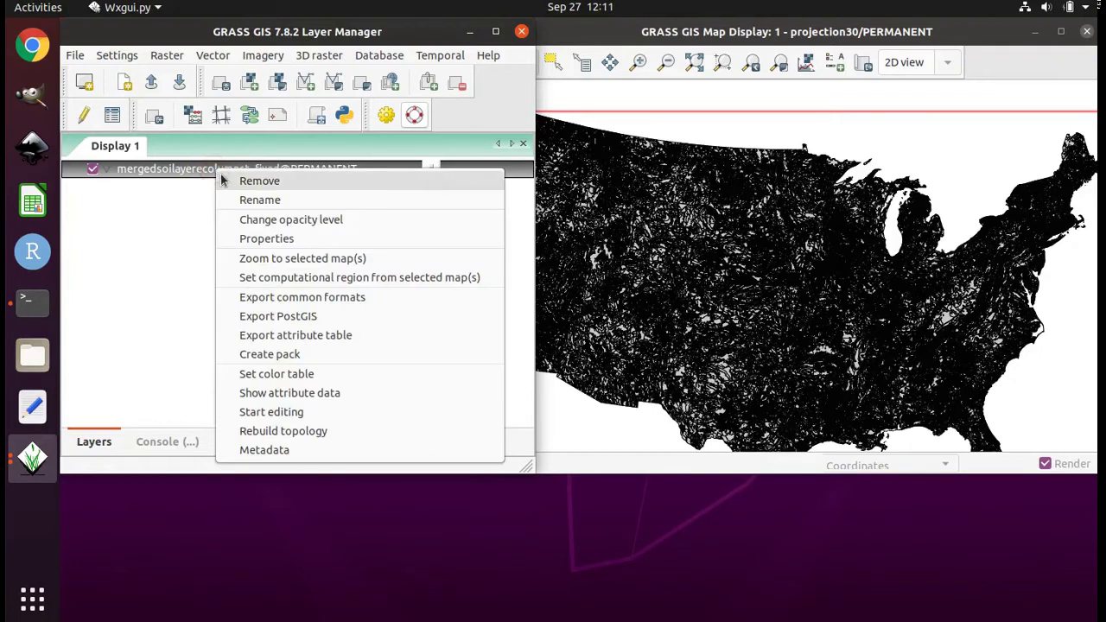
pyautogui.click(270, 260)
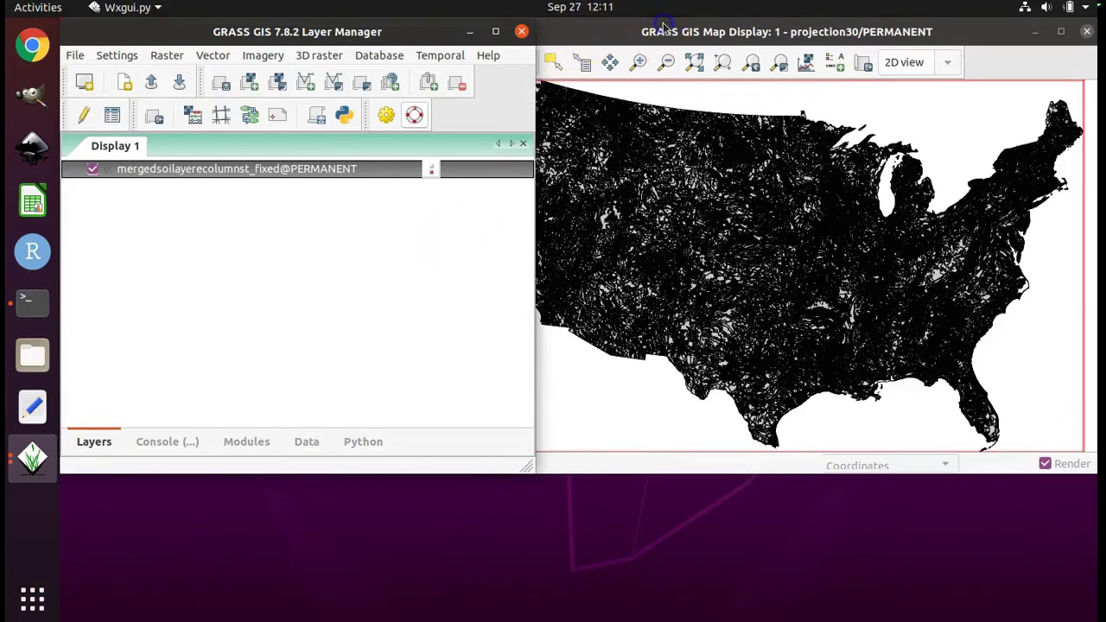
pyautogui.moveTo(647, 32); pyautogui.dragTo(585, 31)
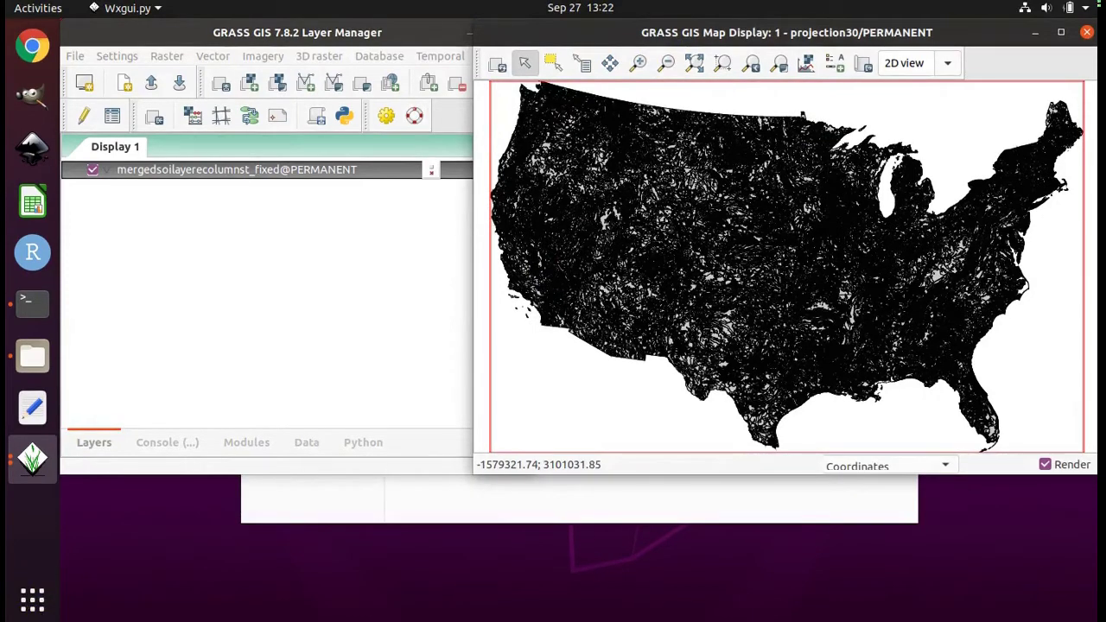
# Show the current computational region and examine its datum, ellipsoid and projection name.
pyautogui.click(111, 55)
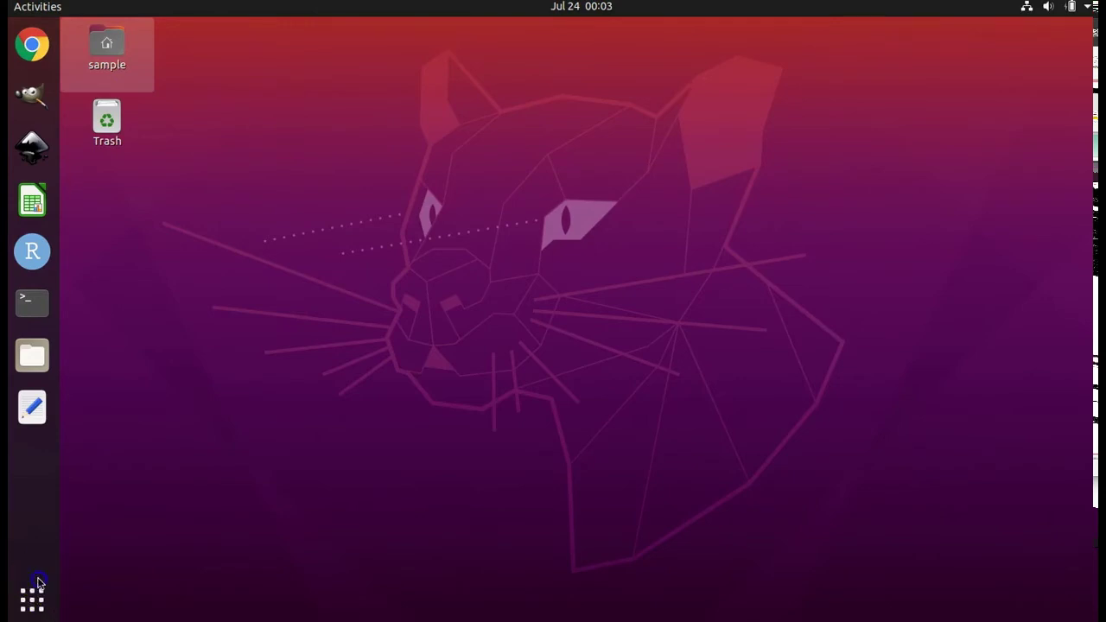
pyautogui.click(115, 56)
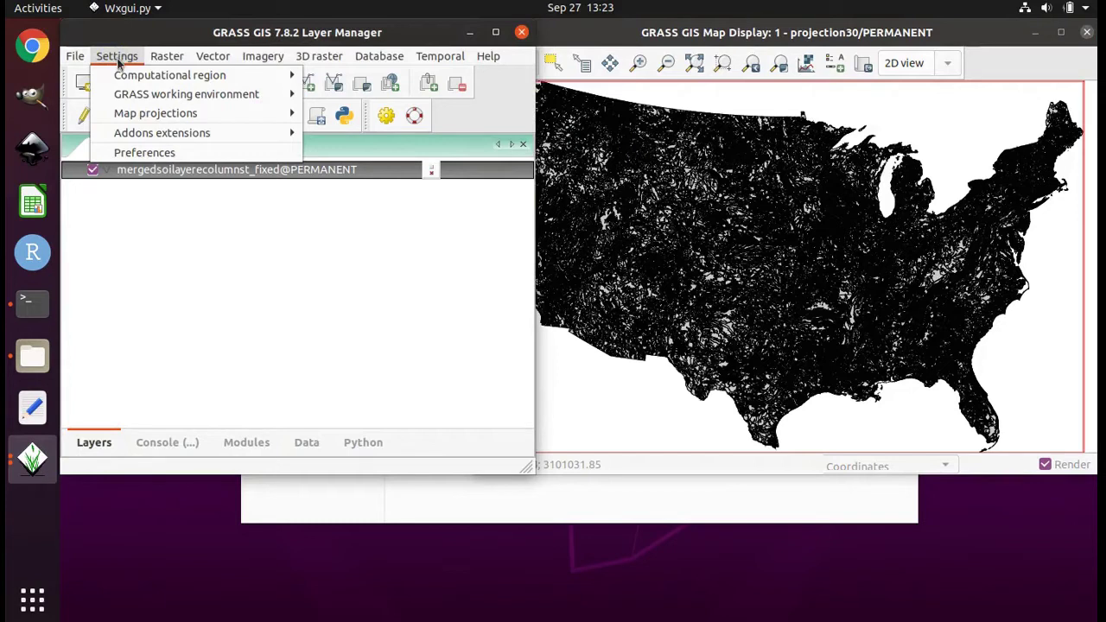
pyautogui.moveTo(121, 70)
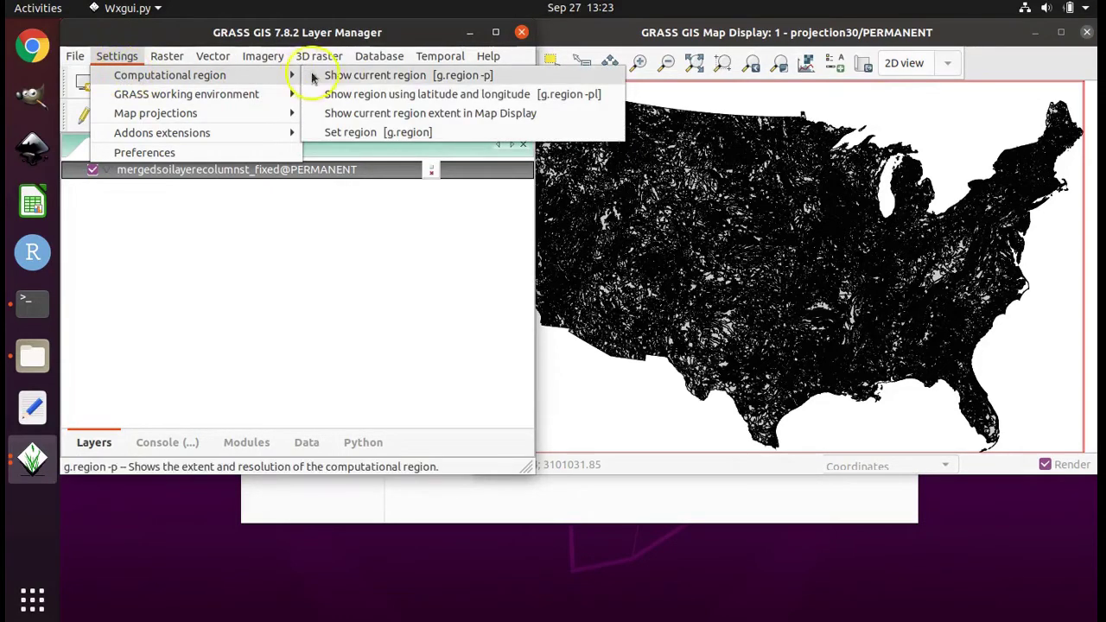
pyautogui.click(369, 77)
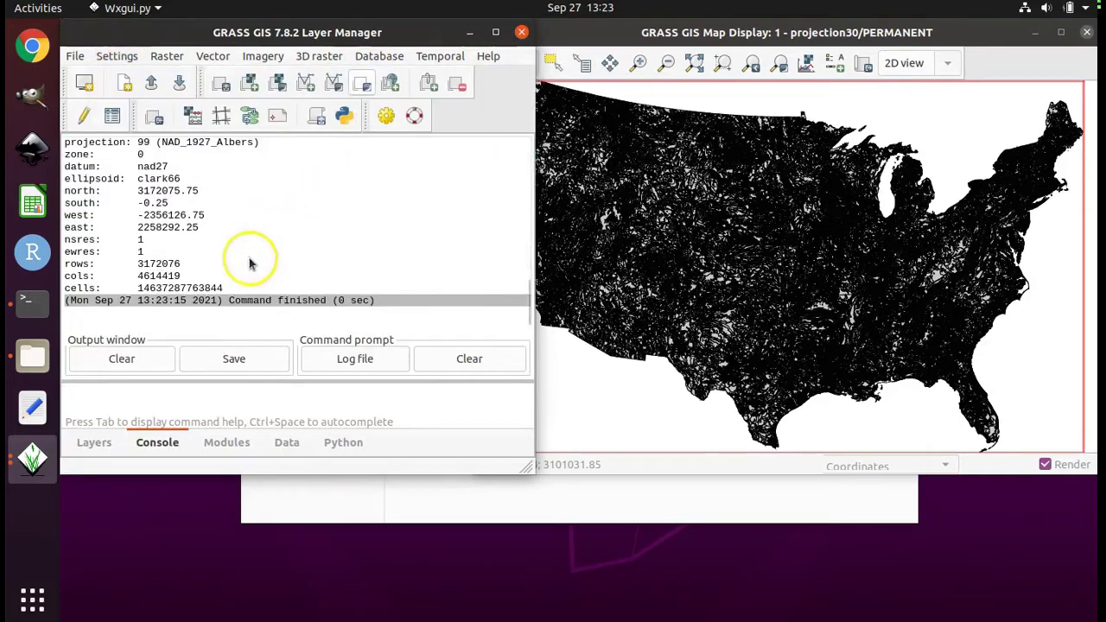
pyautogui.tripleClick(148, 166)
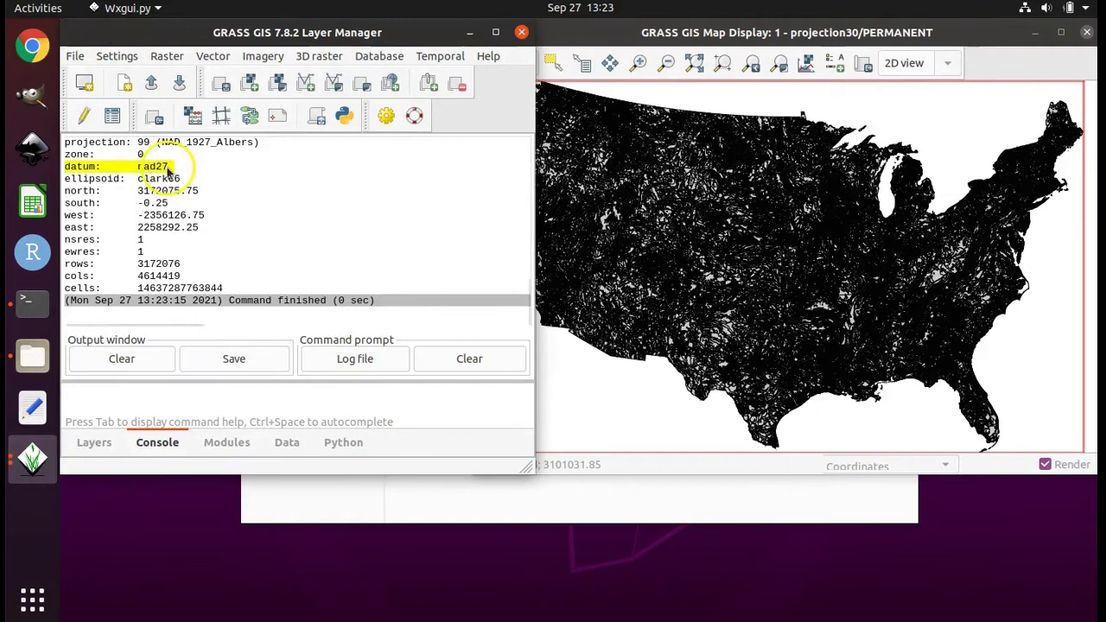
pyautogui.tripleClick(162, 178)
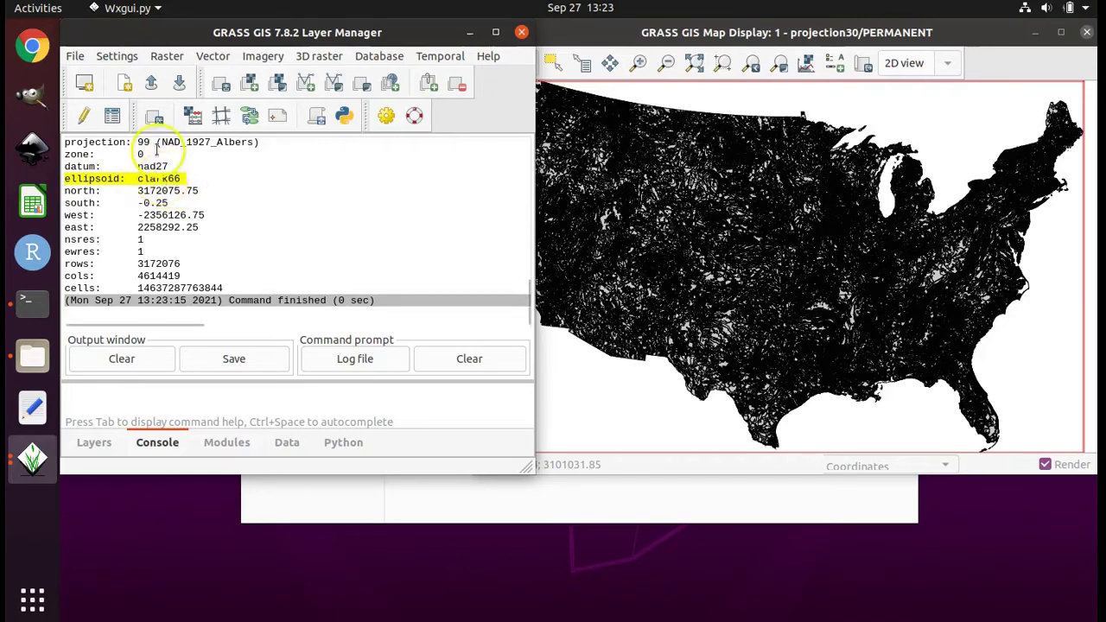
pyautogui.click(173, 142)
pyautogui.moveTo(213, 141); pyautogui.dragTo(253, 144)
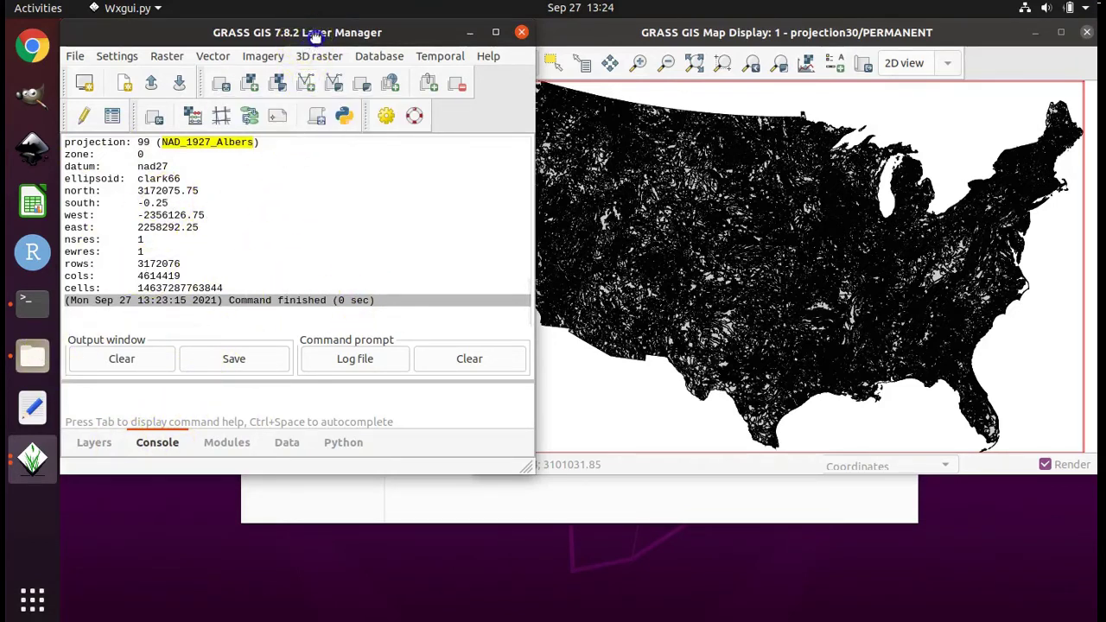
# Switch to Files, open the Desktop's making rasters folder and select all mergedsoilayerecolumnst_fixed component files, from .dbf through .shx.
pyautogui.moveTo(341, 35); pyautogui.dragTo(462, 49)
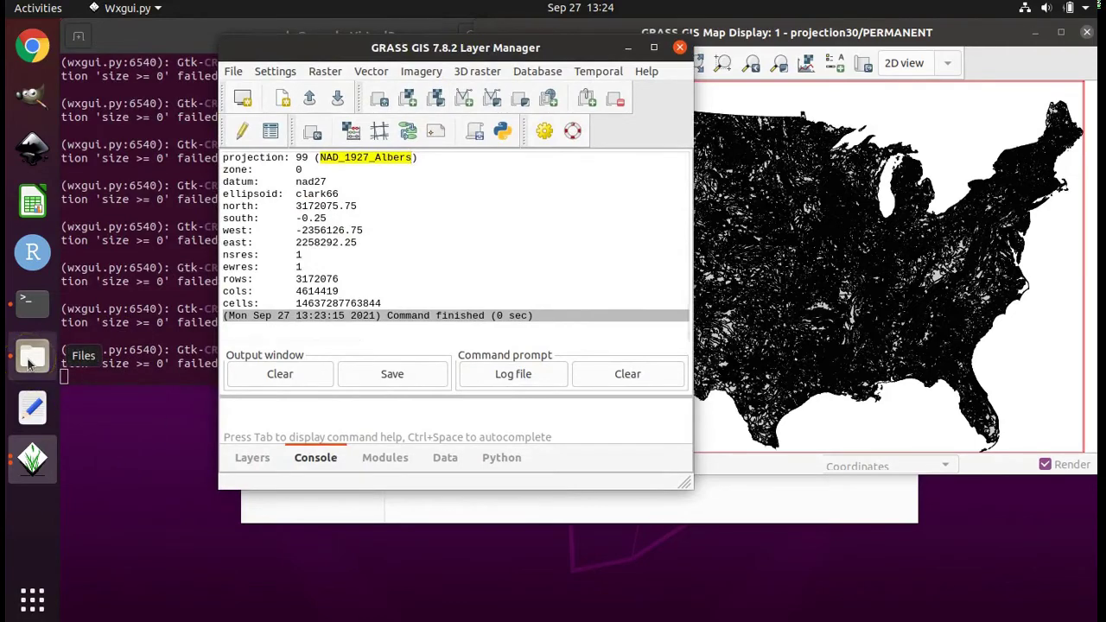
pyautogui.click(30, 357)
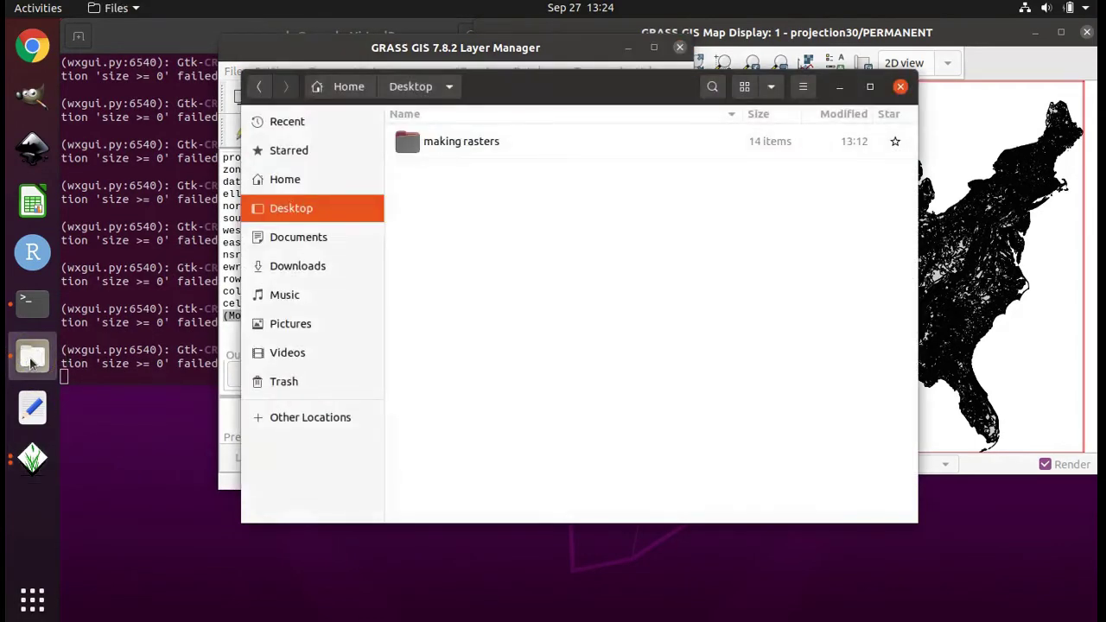
pyautogui.doubleClick(490, 143)
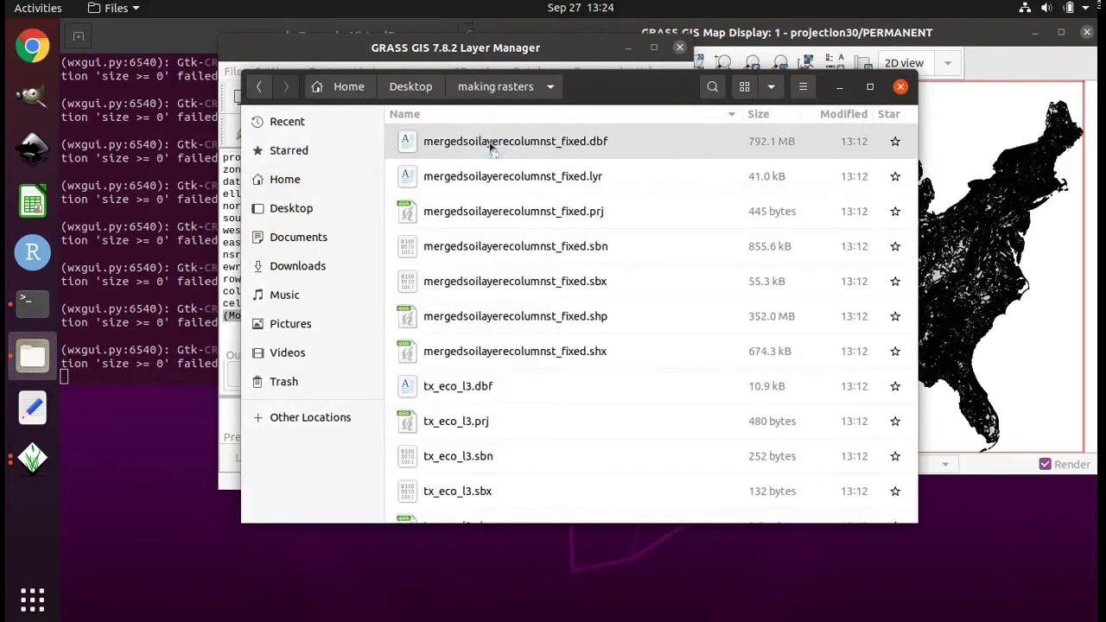
pyautogui.click(490, 144)
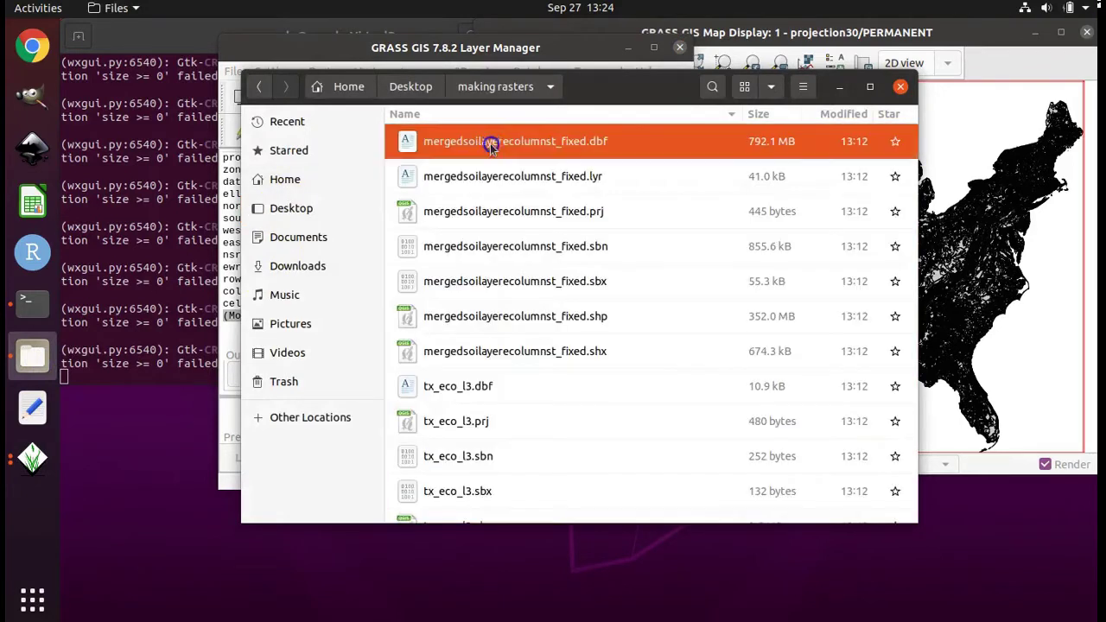
pyautogui.keyDown('shift'); pyautogui.click(486, 354); pyautogui.keyUp('shift')
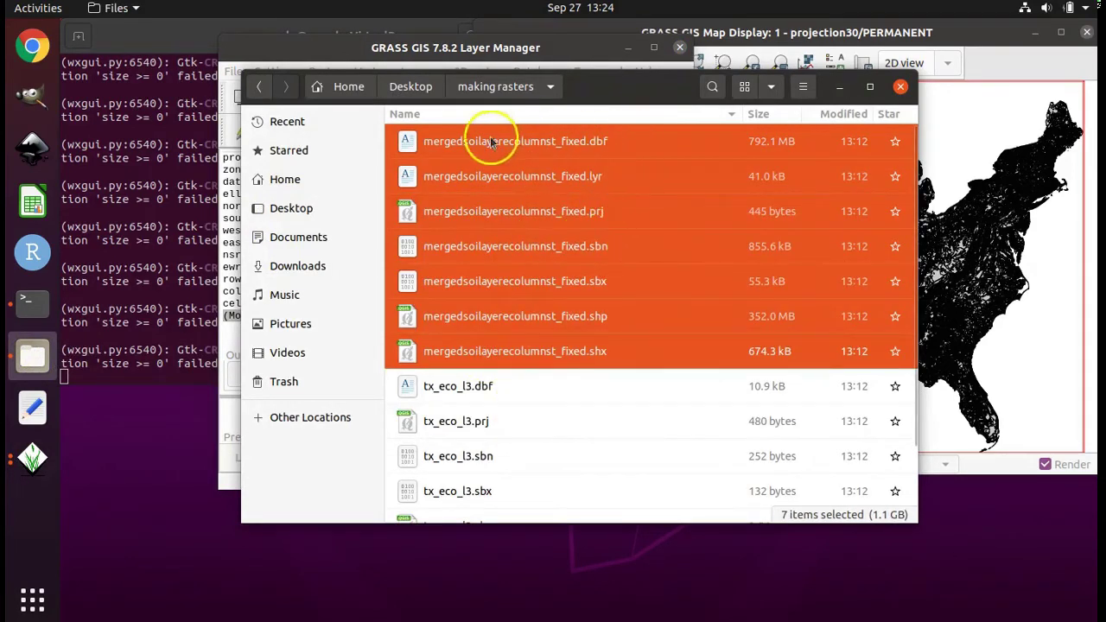
# Open mergedsoilayerecolumnst_fixed.prj with Text Editor, chosen from the full list of applications.
pyautogui.click(600, 214)
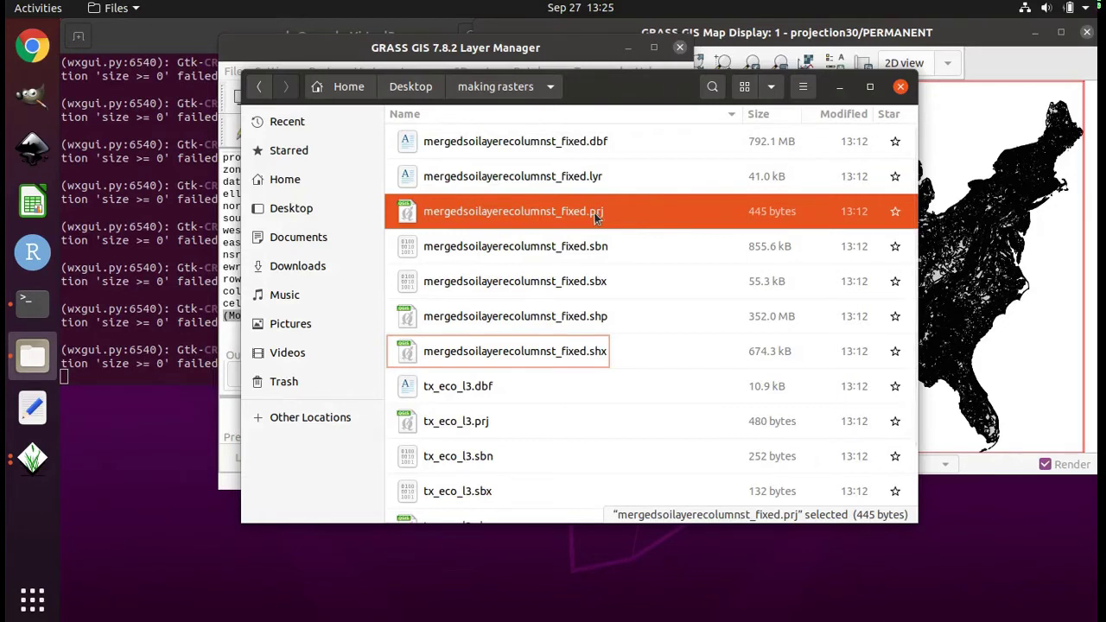
pyautogui.rightClick(594, 217)
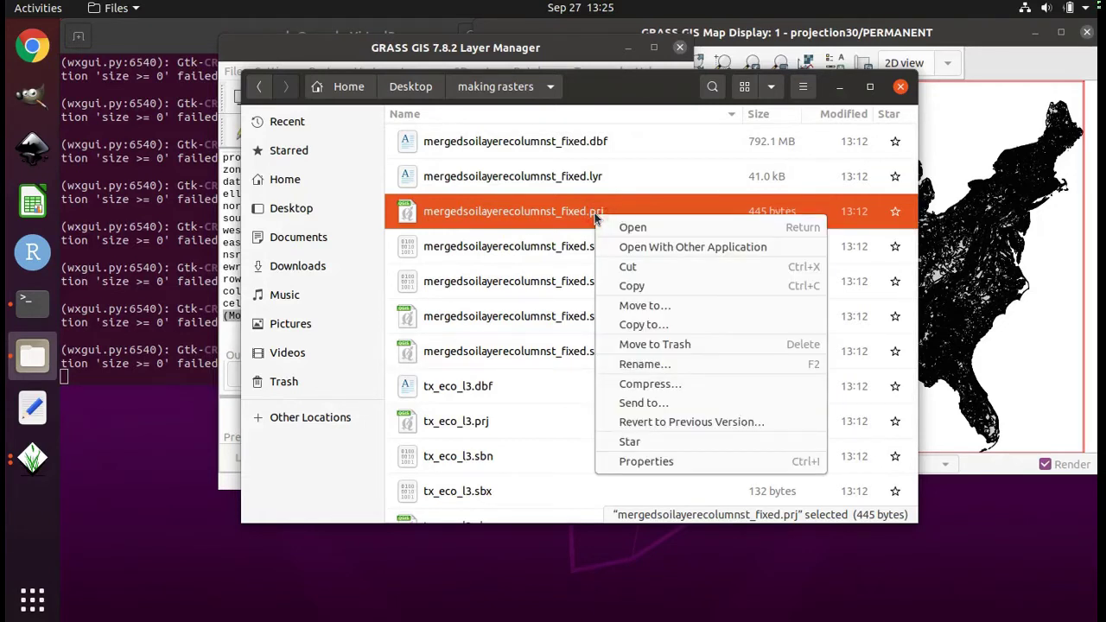
pyautogui.click(634, 247)
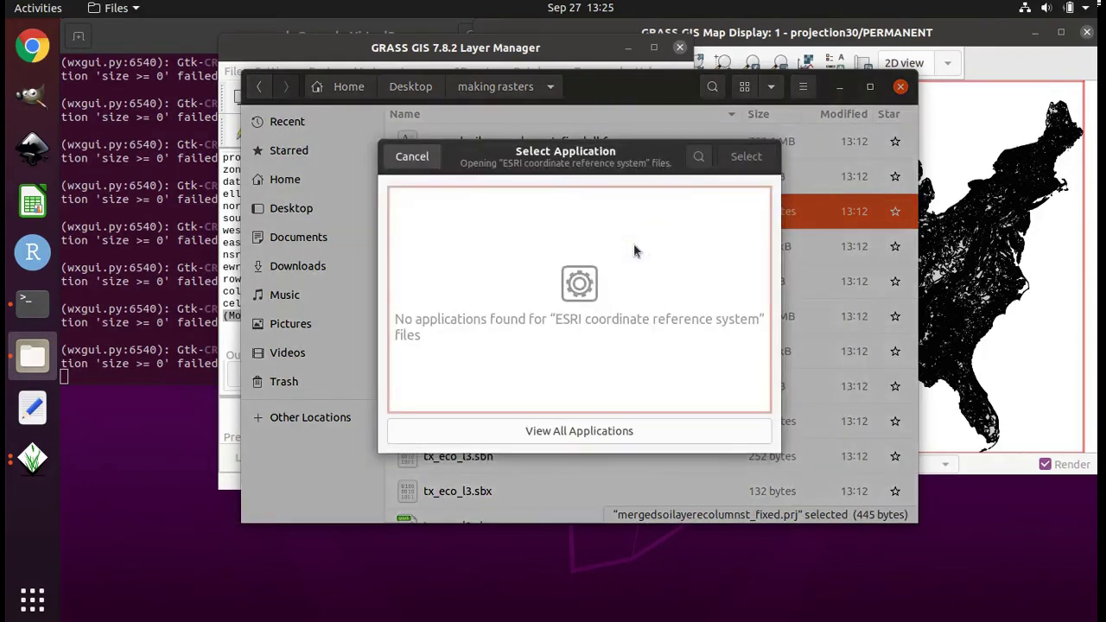
pyautogui.click(613, 431)
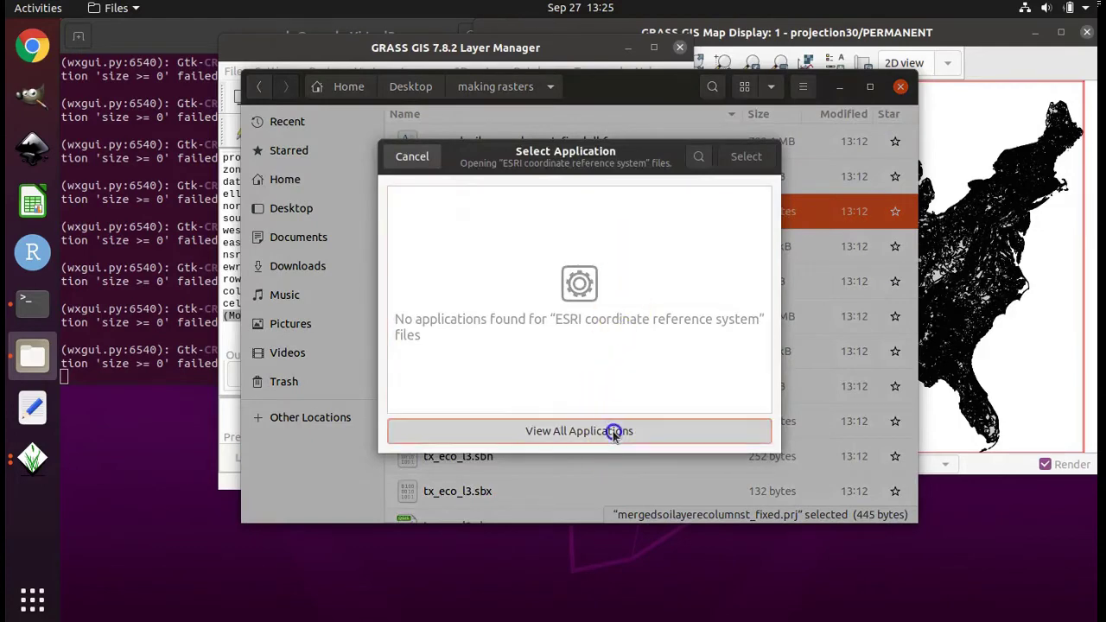
pyautogui.scroll(-10, 596, 300)
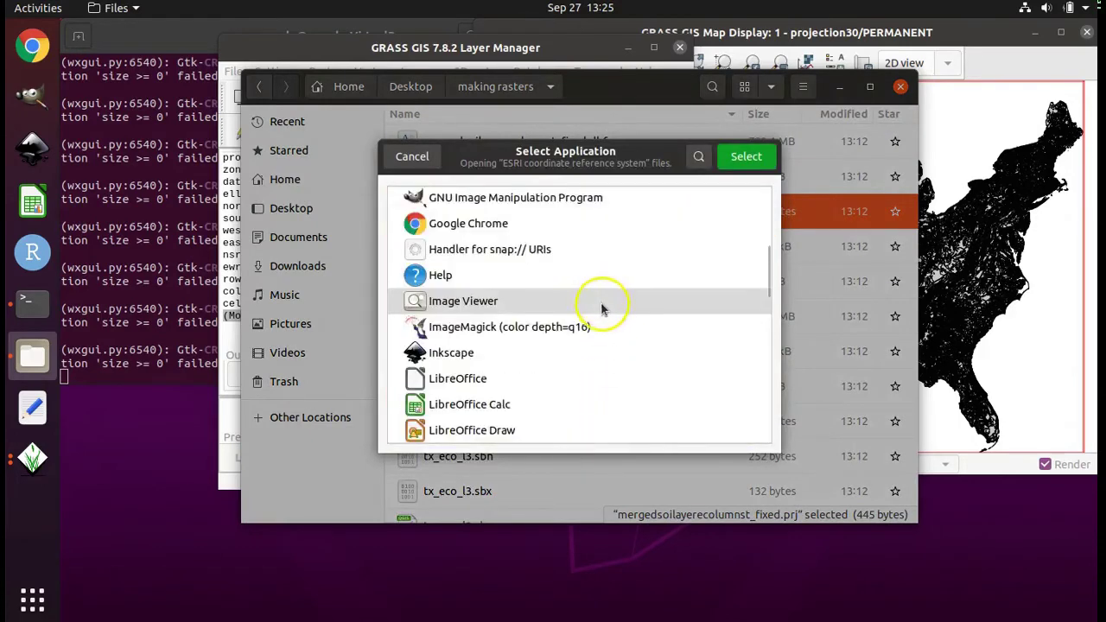
pyautogui.scroll(-5, 602, 311)
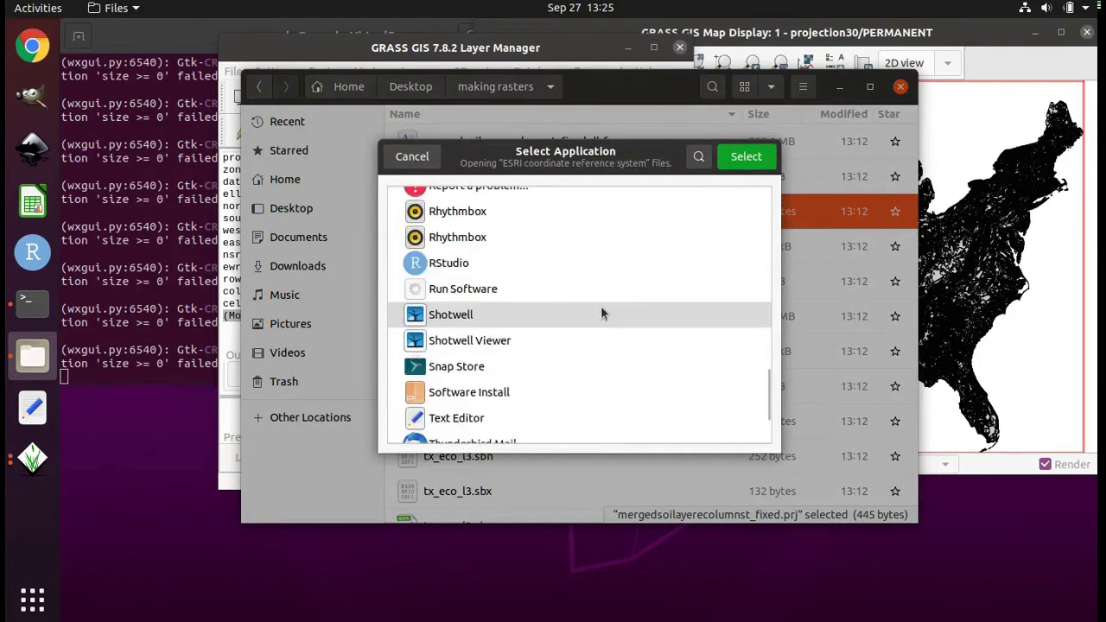
pyautogui.click(524, 377)
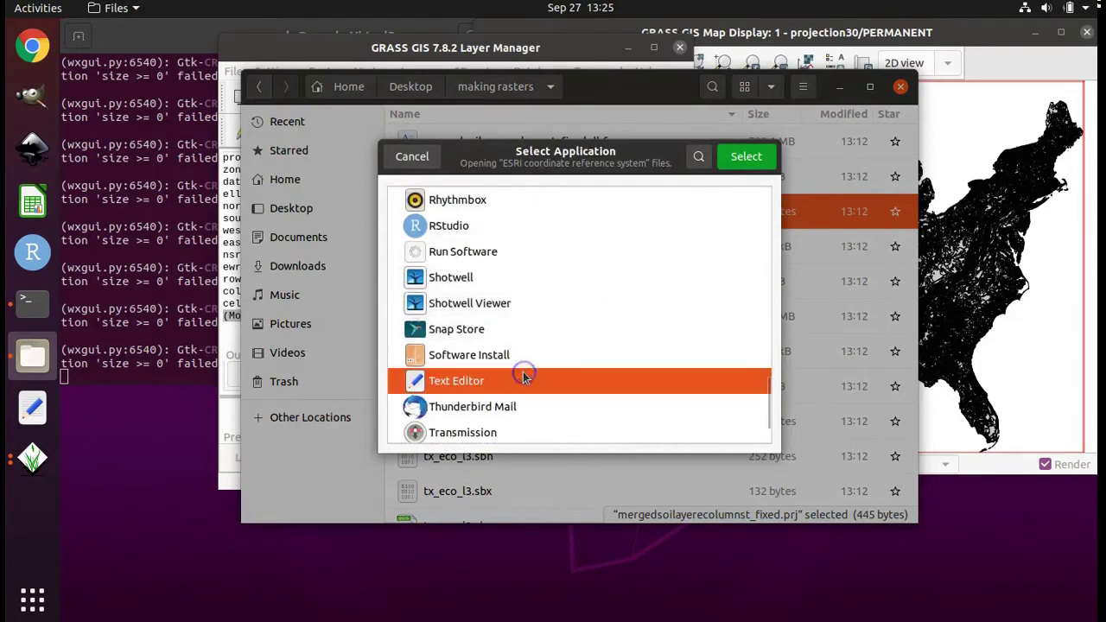
pyautogui.click(748, 159)
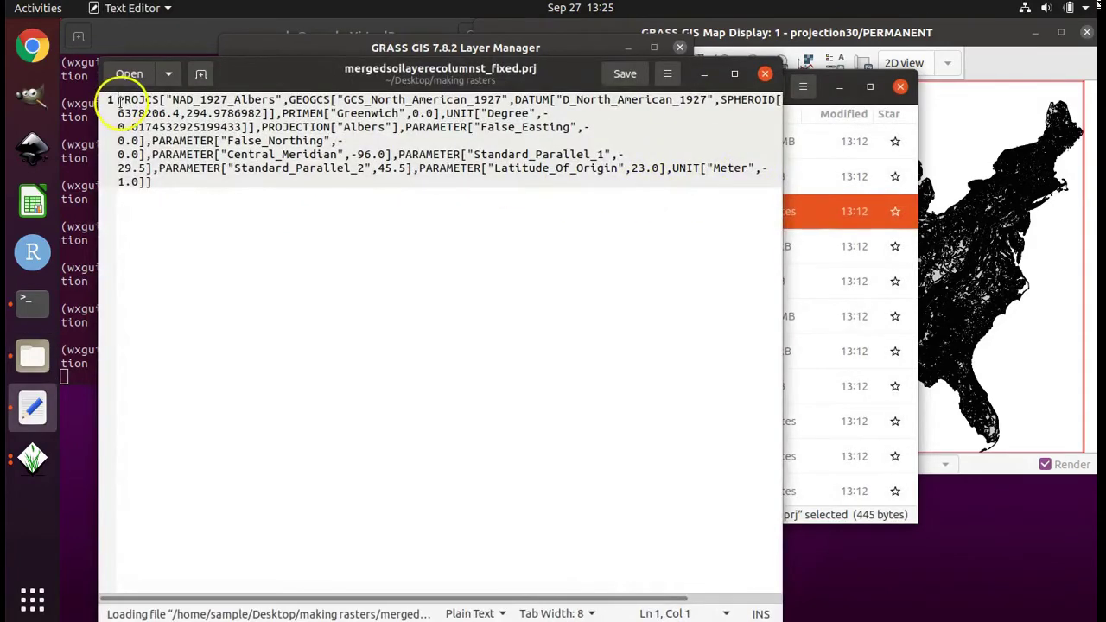
# Examine the .prj file's projection definition and its UNIT entry, and return to the GRASS GIS windows with the file and folder closed.
pyautogui.moveTo(118, 100); pyautogui.dragTo(172, 183)
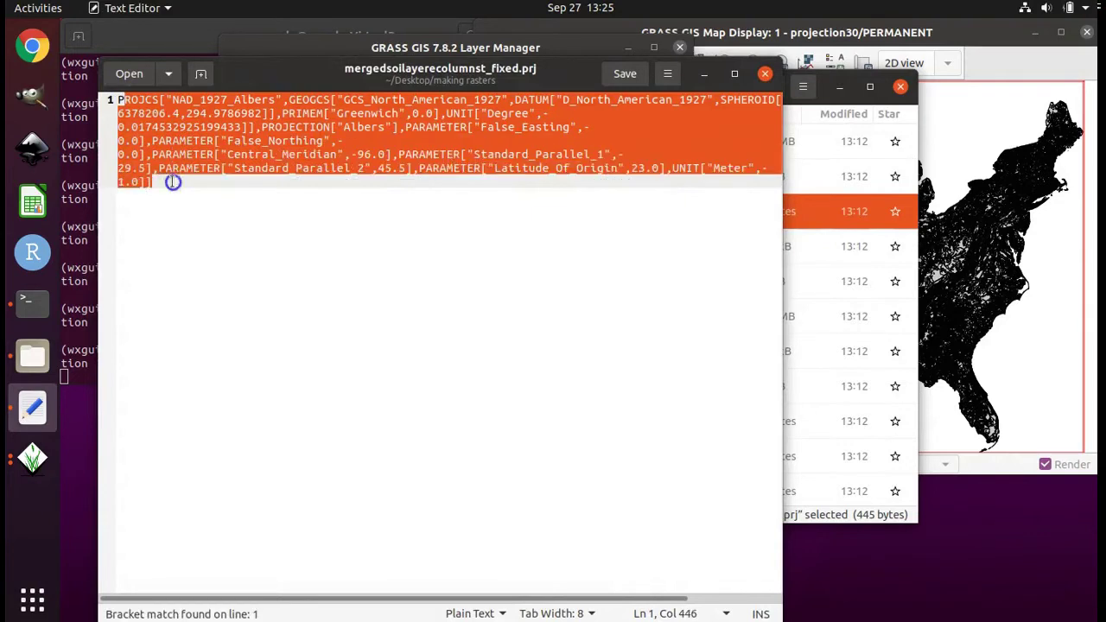
pyautogui.click(172, 182)
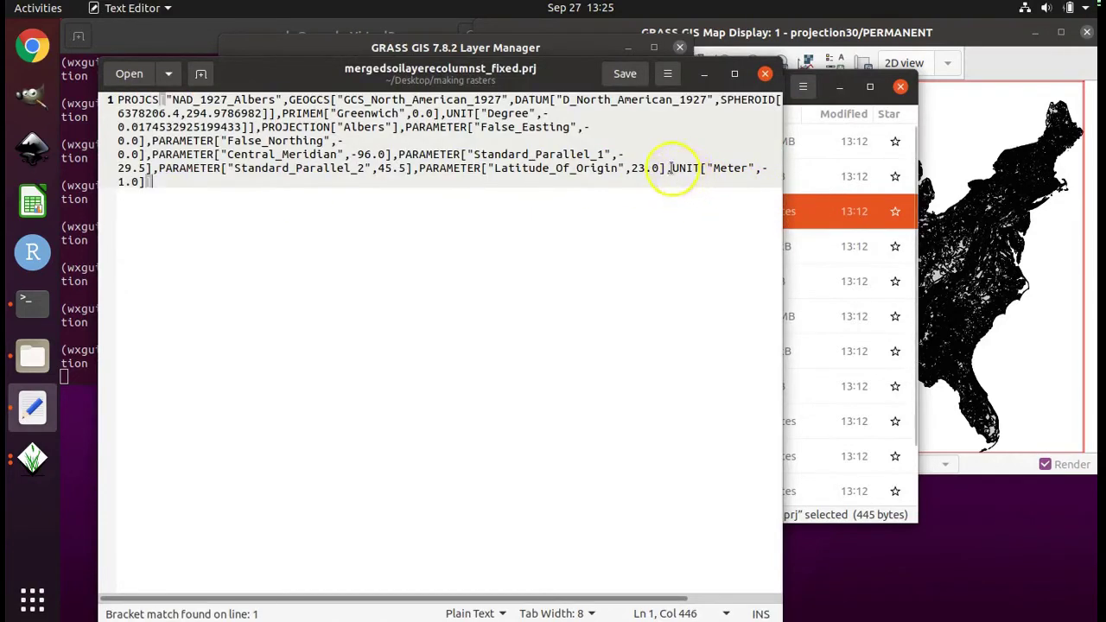
pyautogui.click(673, 167)
pyautogui.keyDown('shift'); pyautogui.click(752, 169); pyautogui.keyUp('shift')
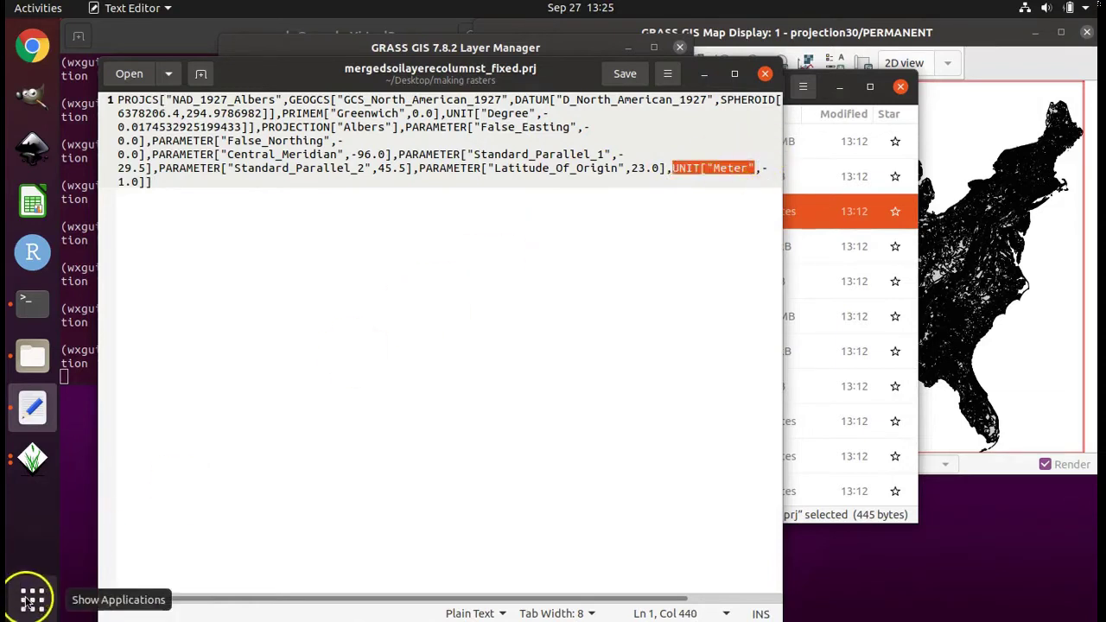
pyautogui.click(764, 76)
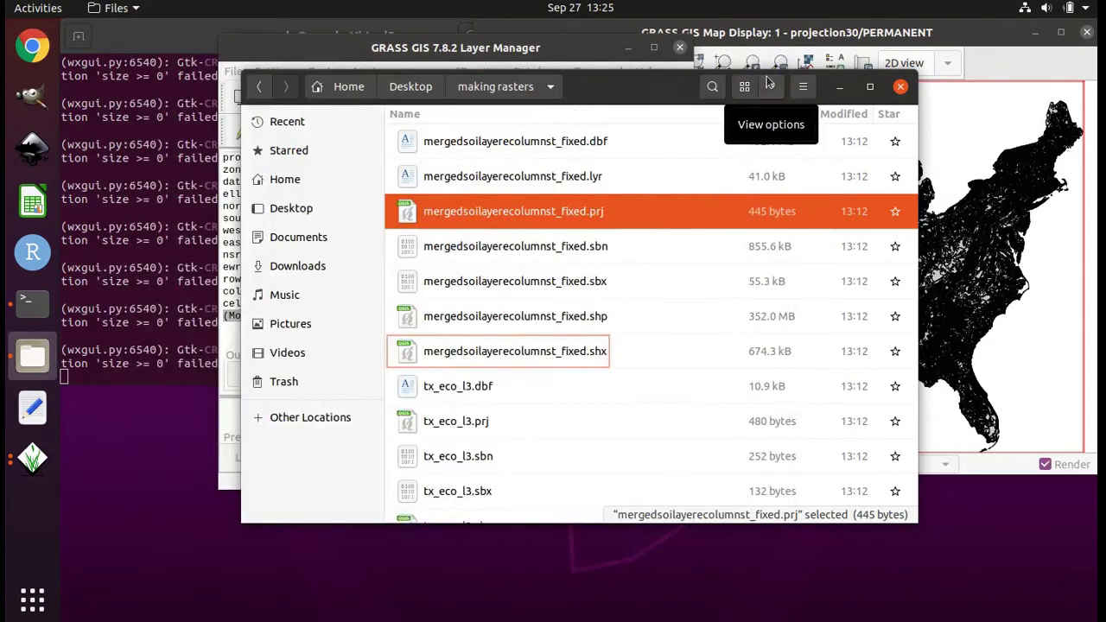
pyautogui.click(901, 87)
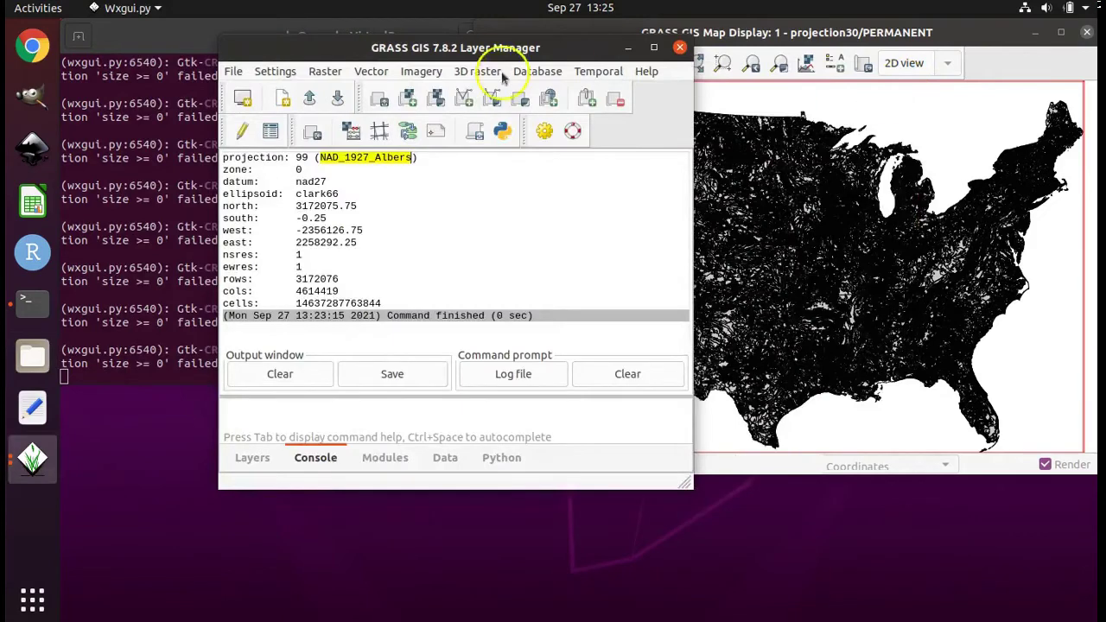
pyautogui.moveTo(488, 61); pyautogui.dragTo(296, 49)
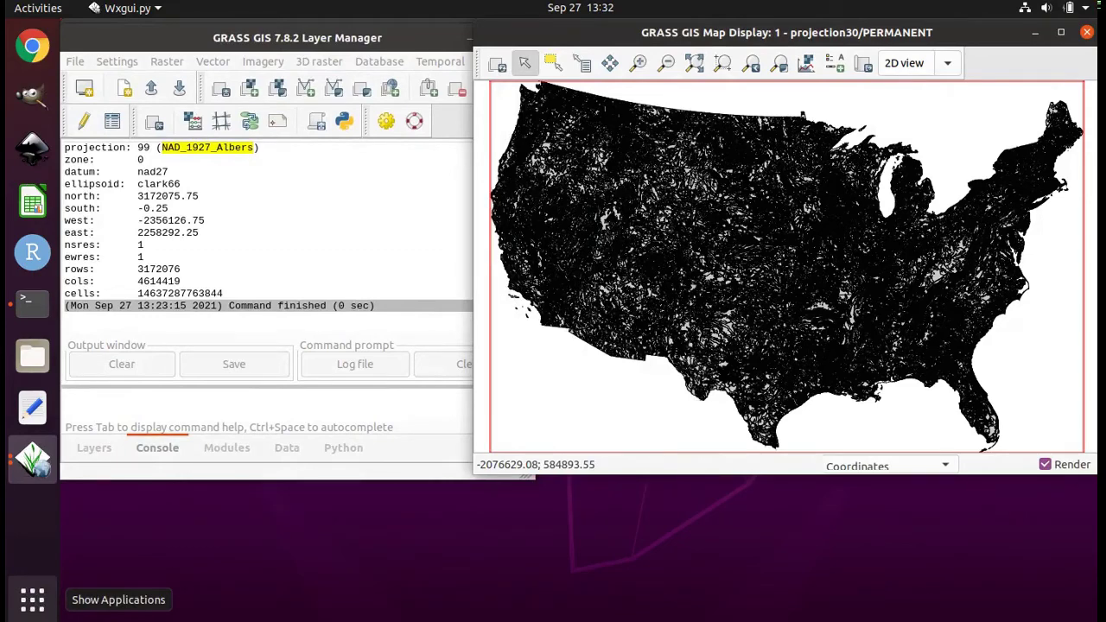
# Open the computational region settings (g.region) and set the 2D grid resolution to 1000.
pyautogui.click(177, 59)
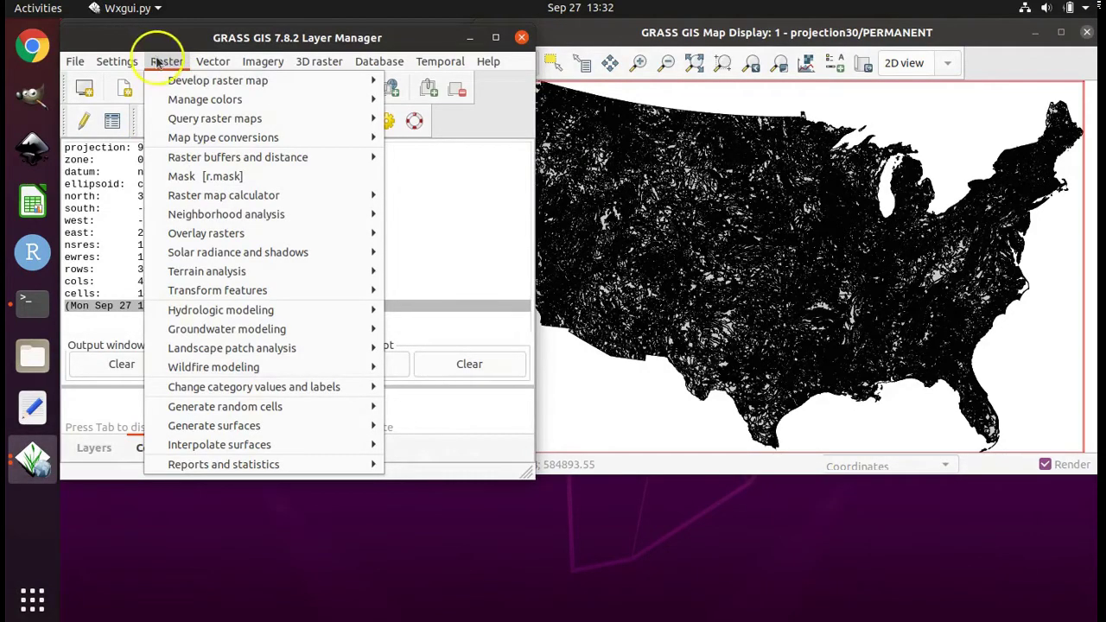
pyautogui.moveTo(115, 65)
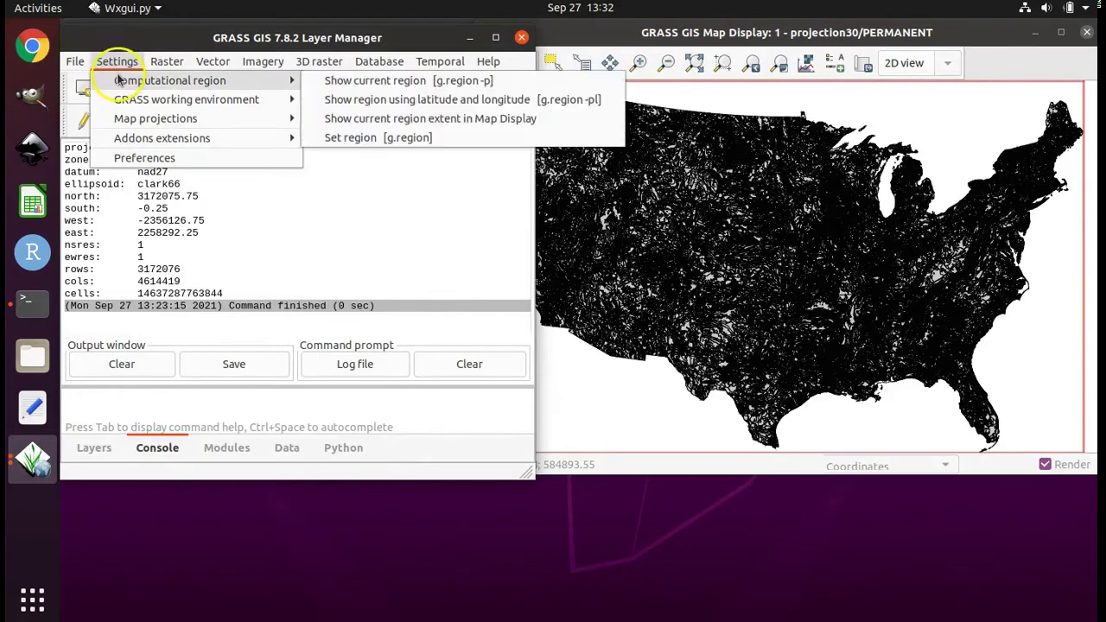
pyautogui.click(366, 138)
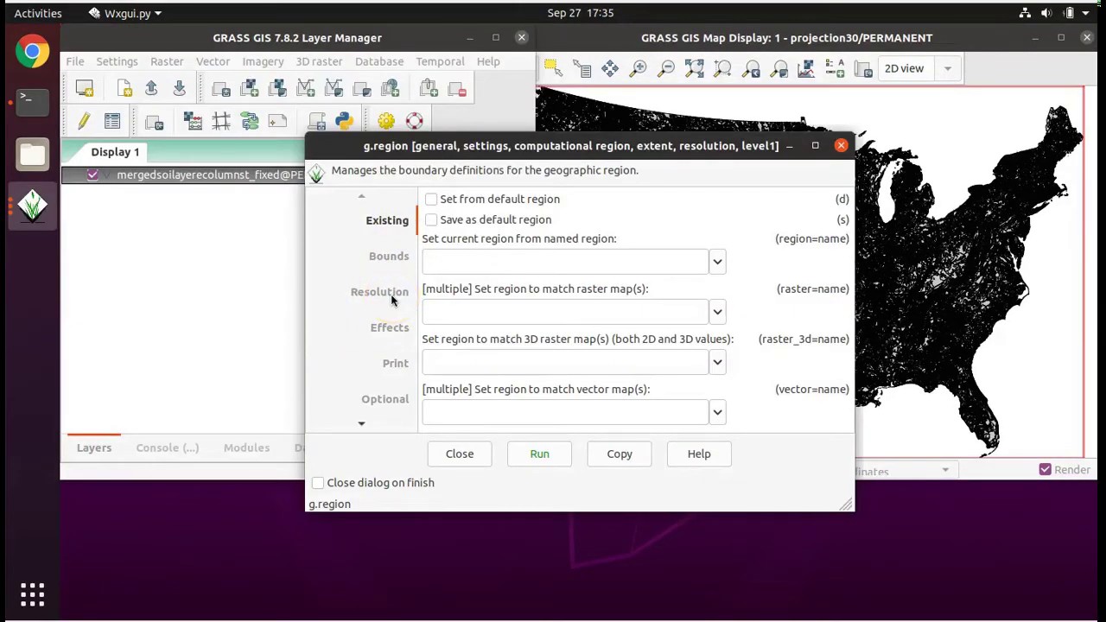
pyautogui.click(393, 294)
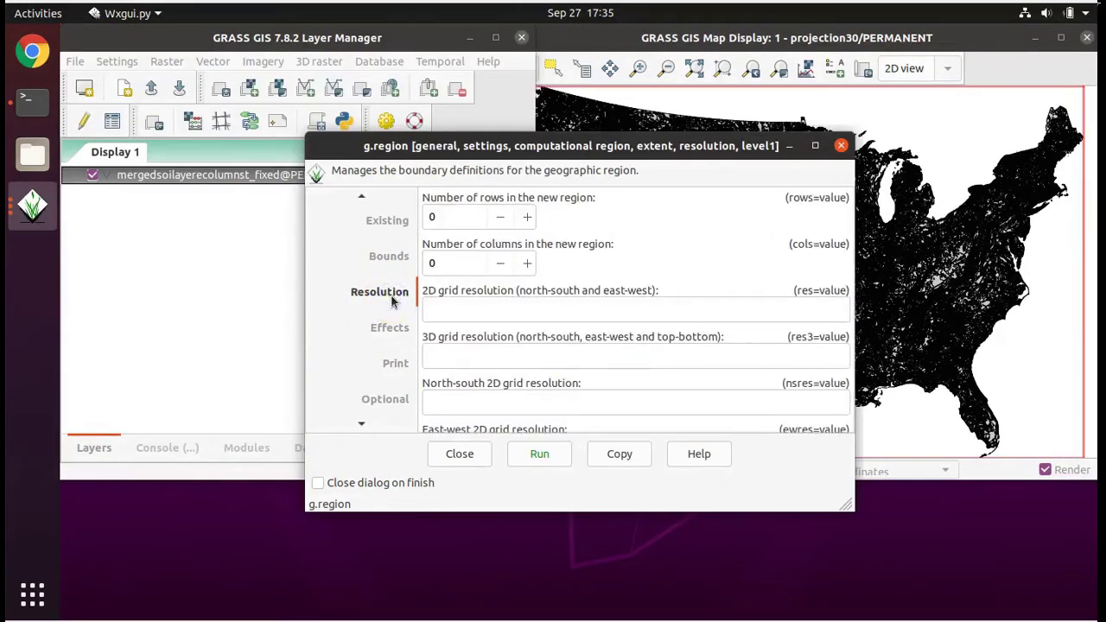
pyautogui.click(436, 309)
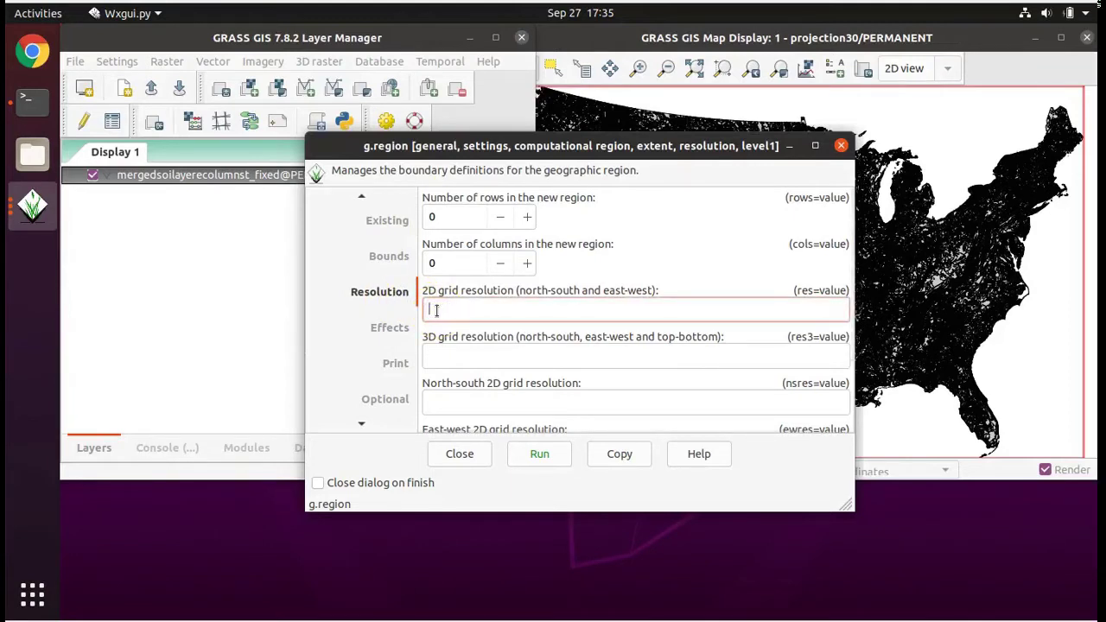
pyautogui.write('1000')
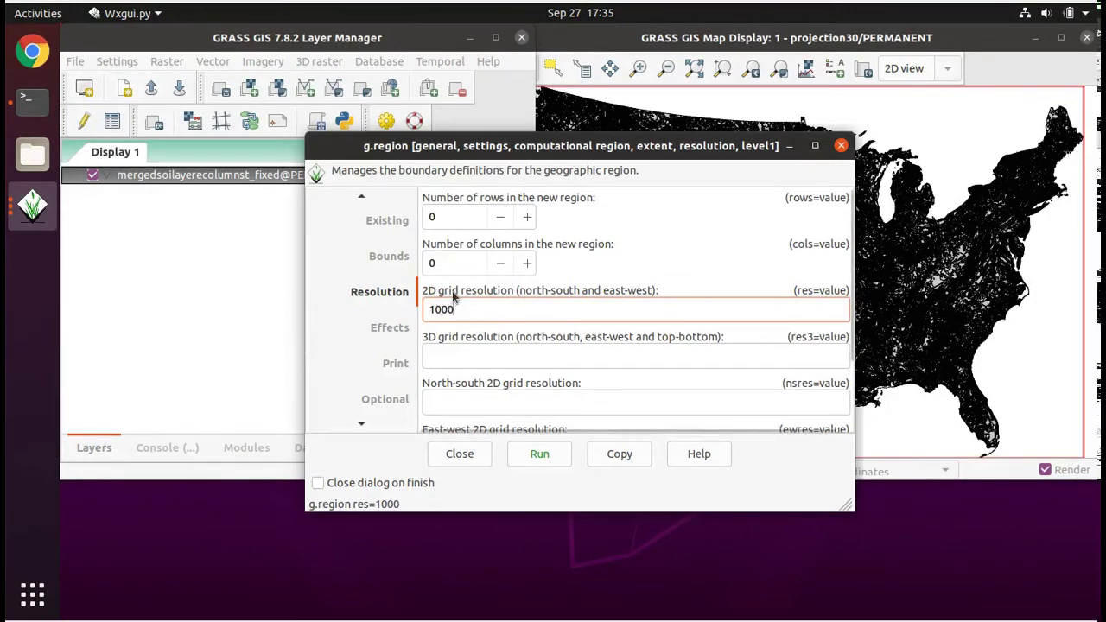
pyautogui.click(529, 292)
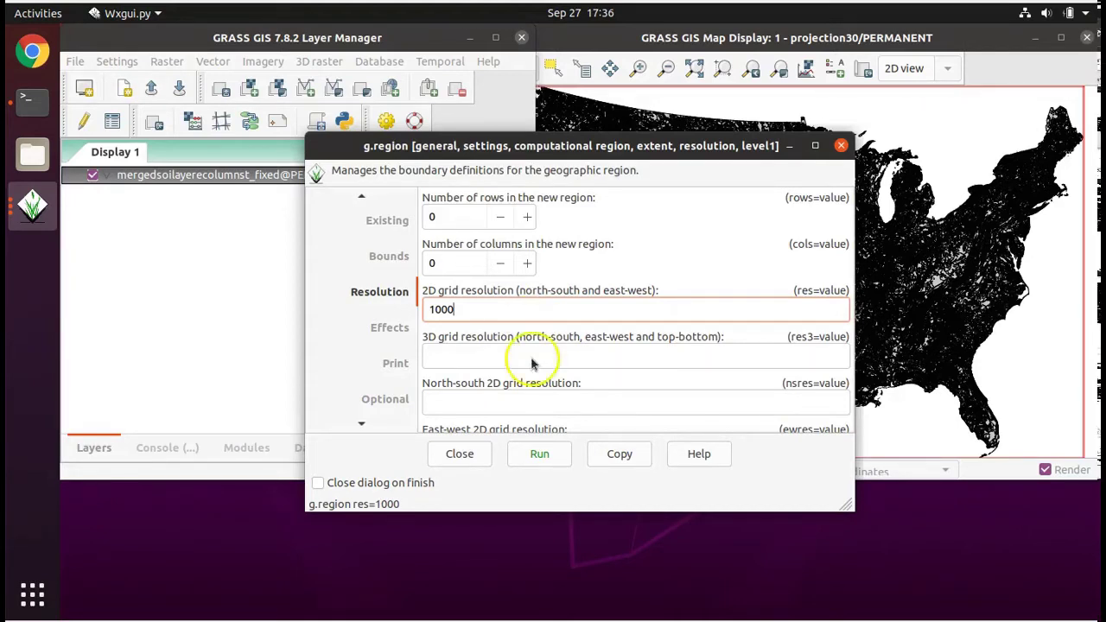
# Enable aligning the region to the resolution, run g.region with these settings and close its dialog.
pyautogui.click(389, 259)
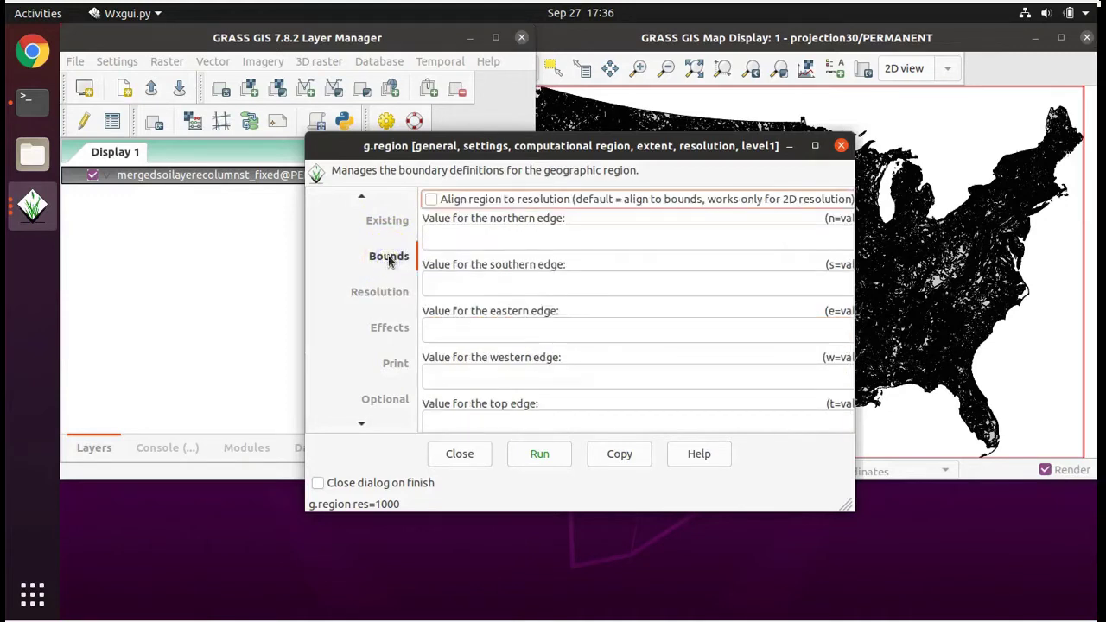
pyautogui.click(431, 201)
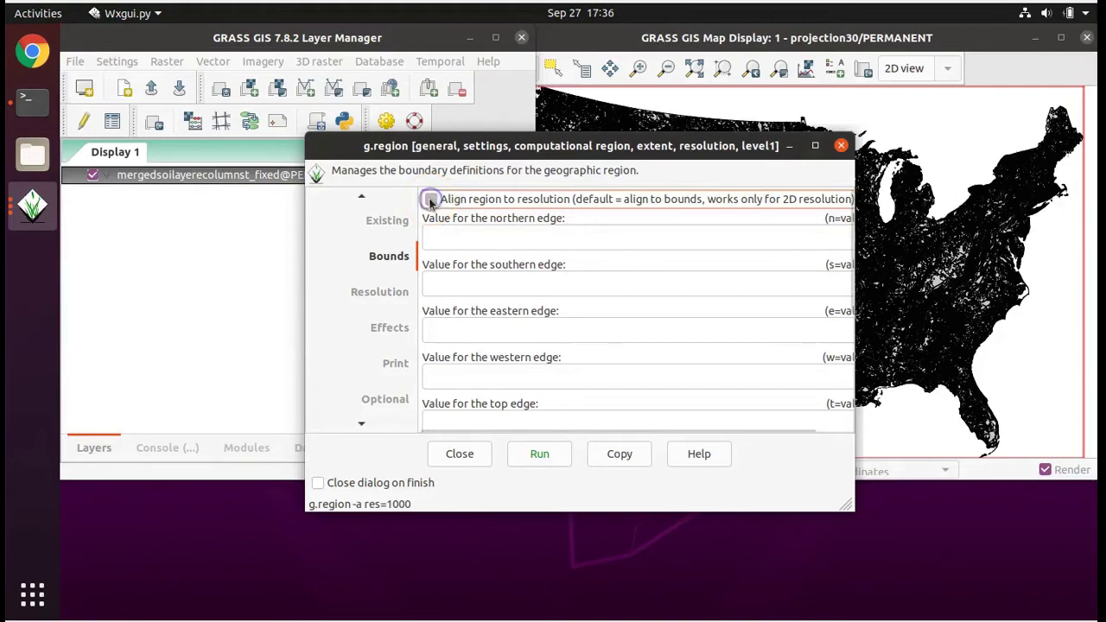
pyautogui.click(537, 455)
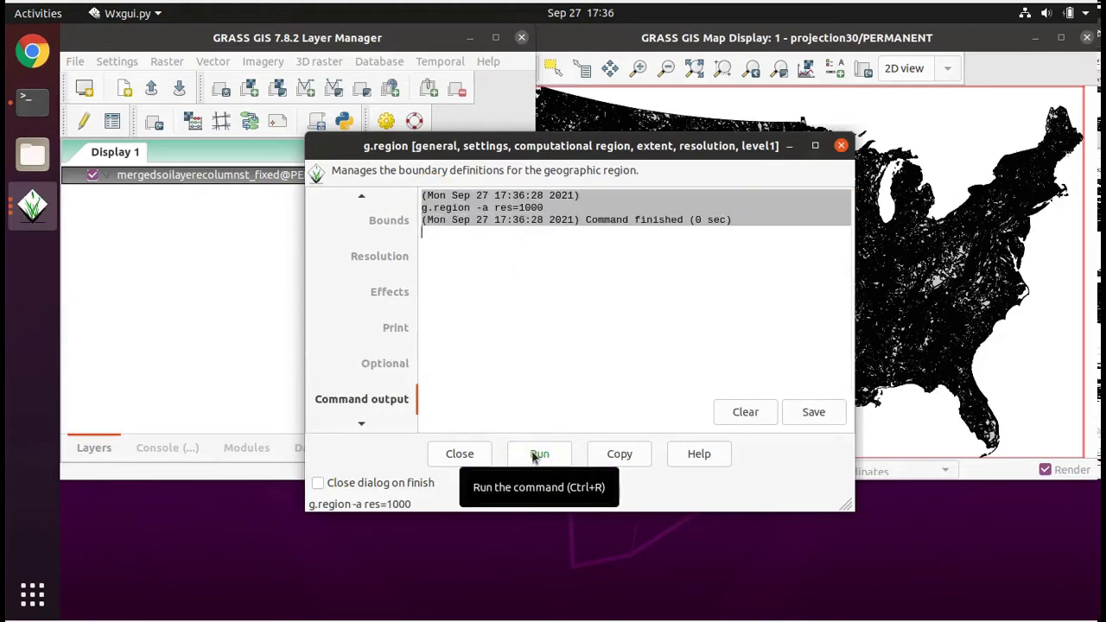
pyautogui.click(637, 220)
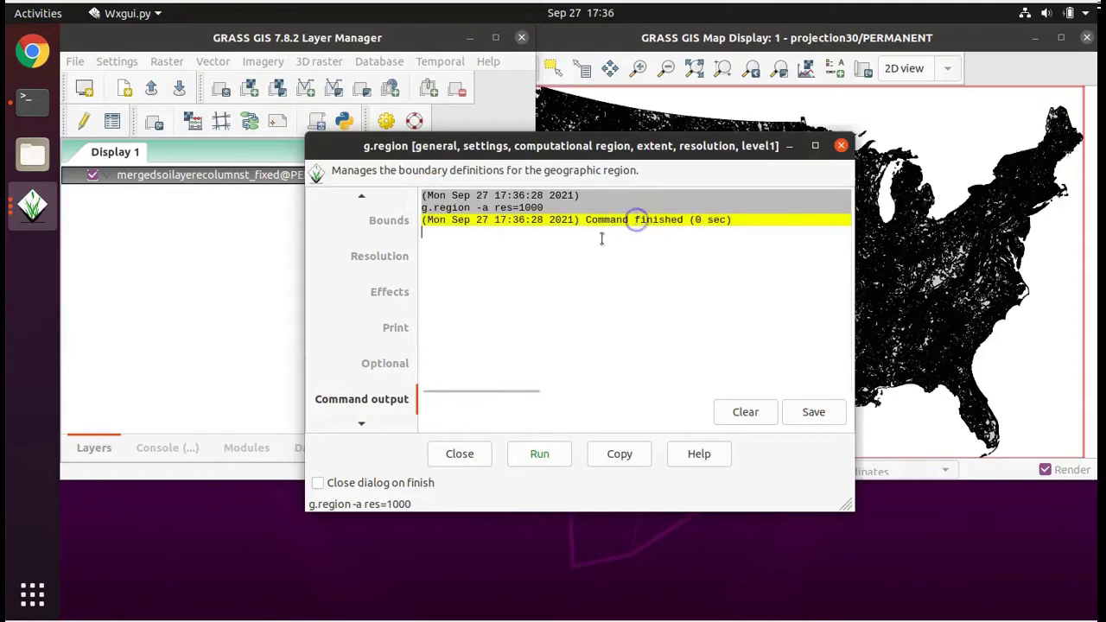
pyautogui.click(458, 453)
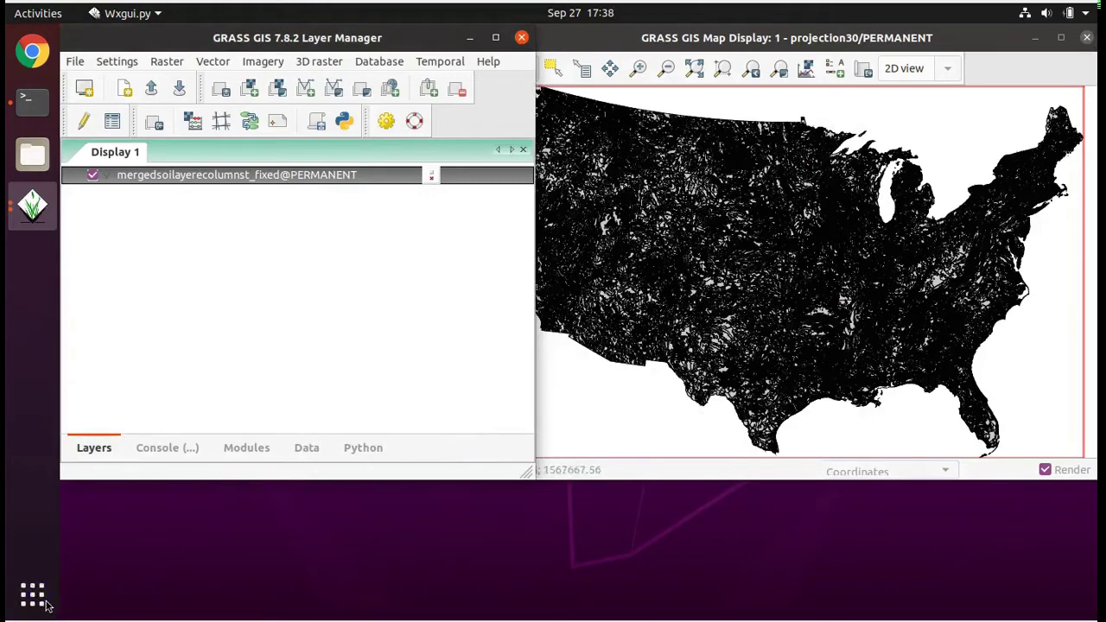
# Start the vector to raster conversion (v.to.rast) of mergedsoilayerecolumnst_fixed@PERMANENT, with output raster name cec and attr as the source of raster values.
pyautogui.click(81, 378)
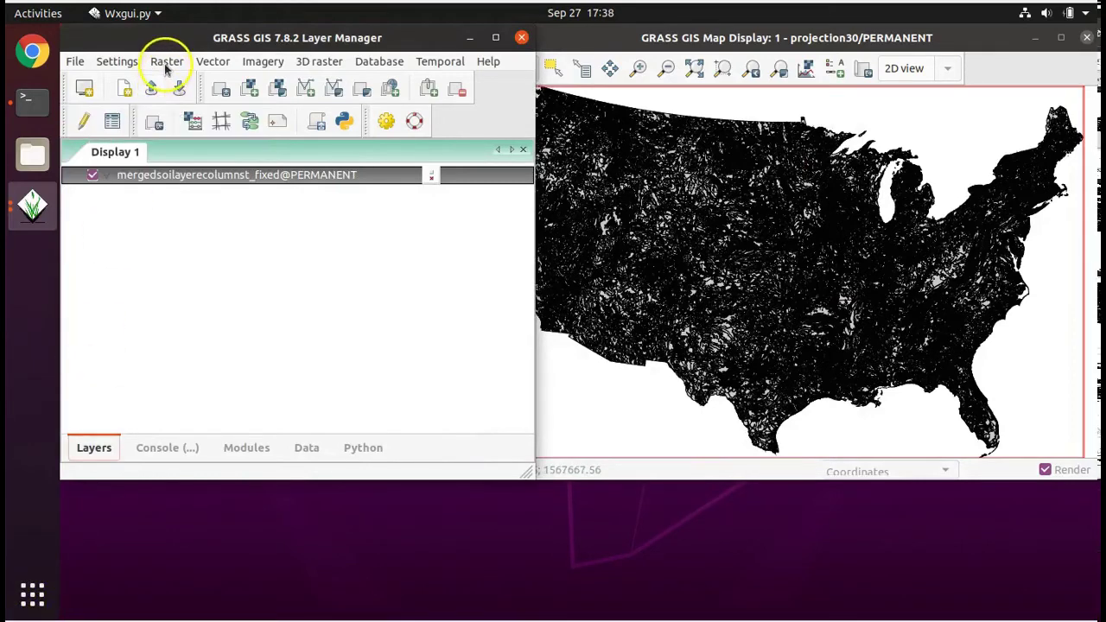
pyautogui.click(207, 60)
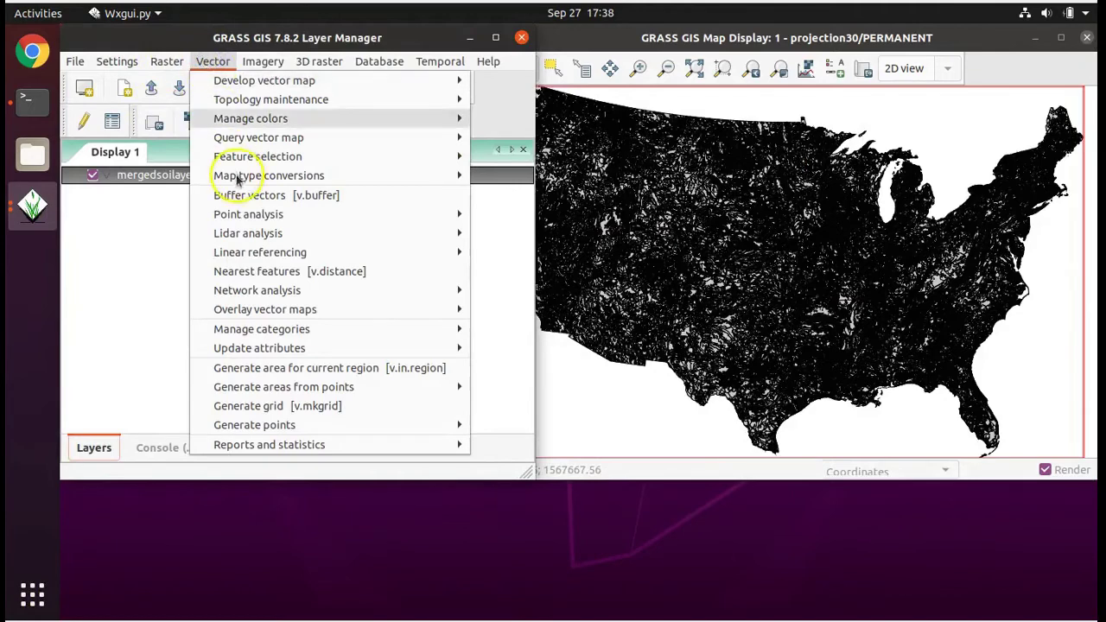
pyautogui.moveTo(239, 182)
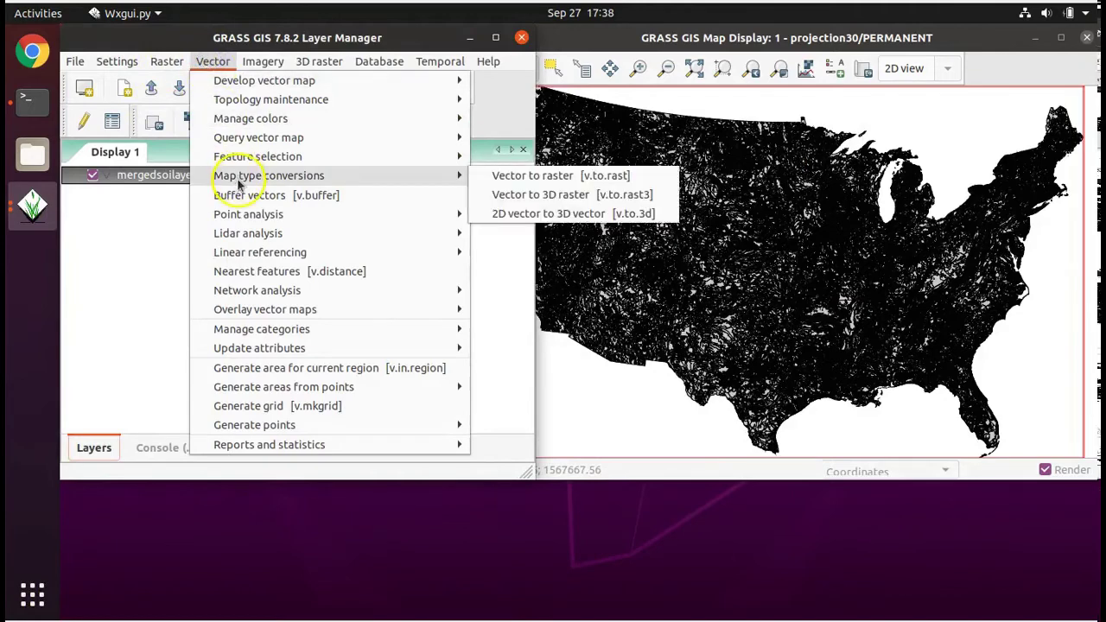
pyautogui.click(628, 176)
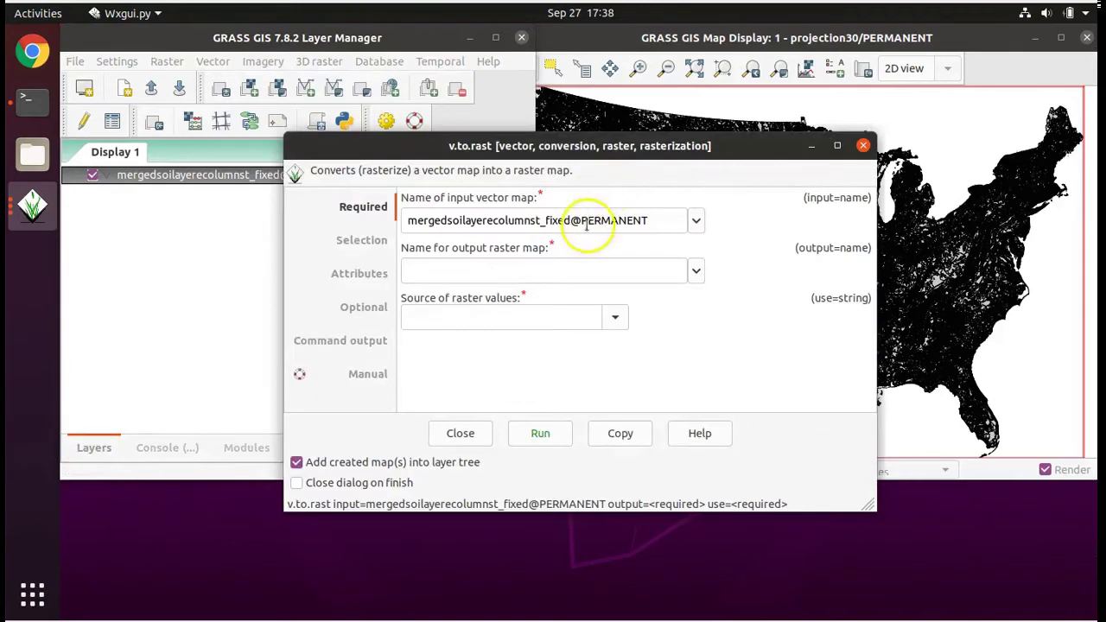
pyautogui.click(553, 268)
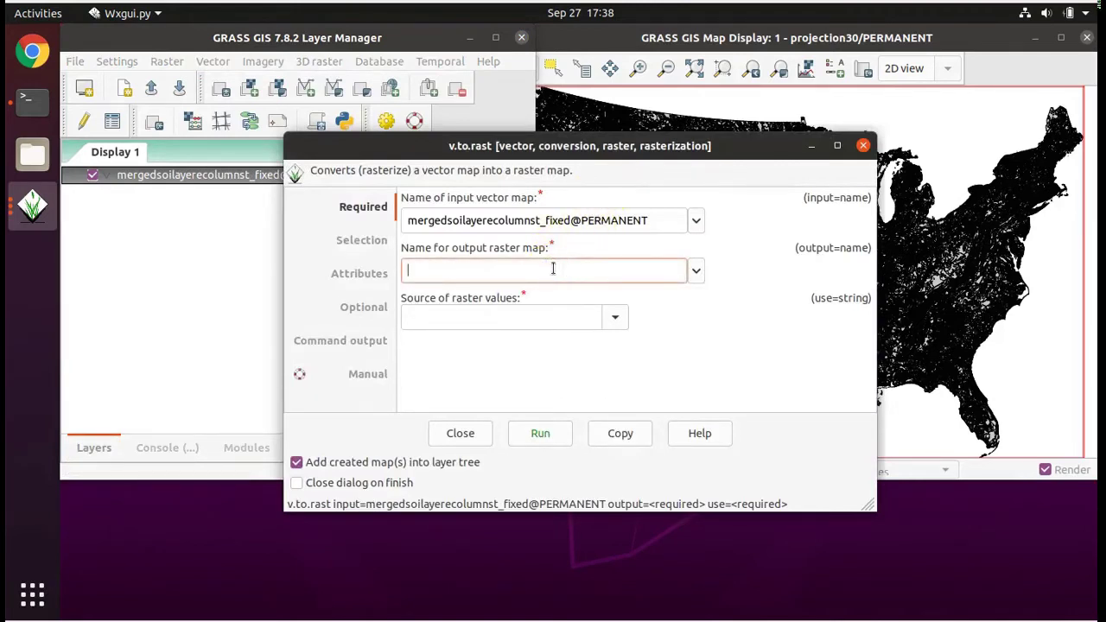
pyautogui.write('cec')
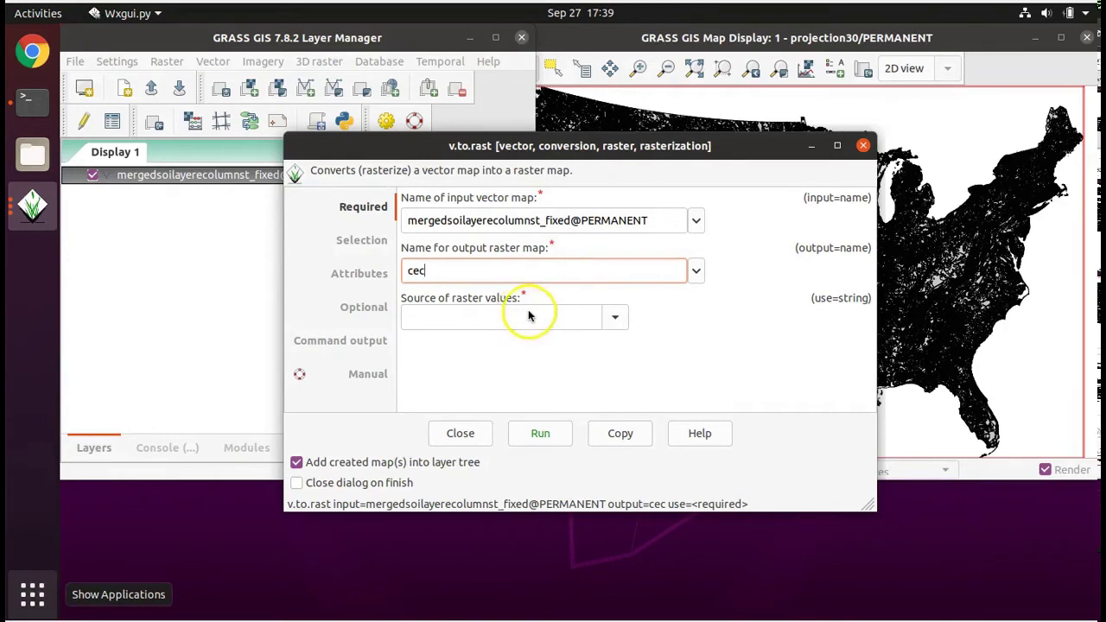
pyautogui.click(615, 317)
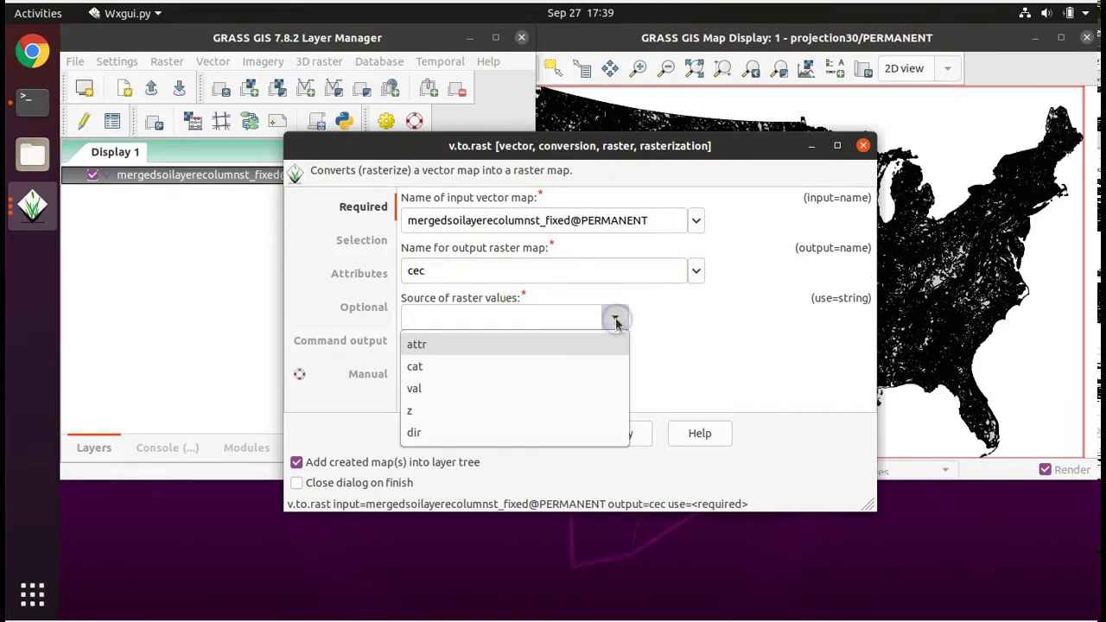
pyautogui.click(527, 344)
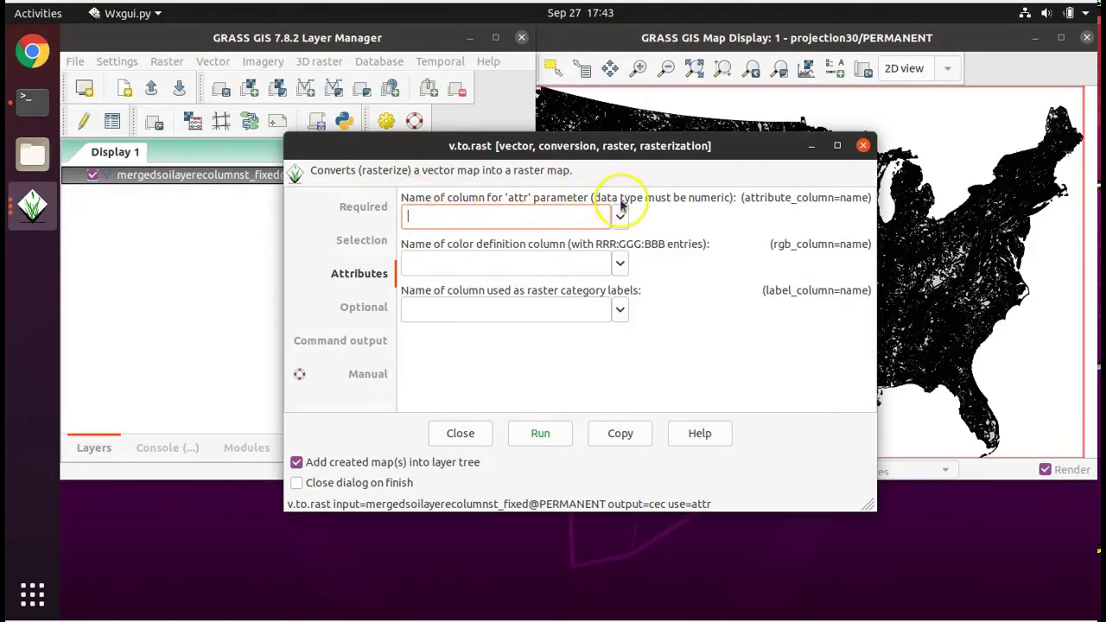
# Choose FIXED_CEC as the attribute column that supplies the raster values.
pyautogui.click(619, 217)
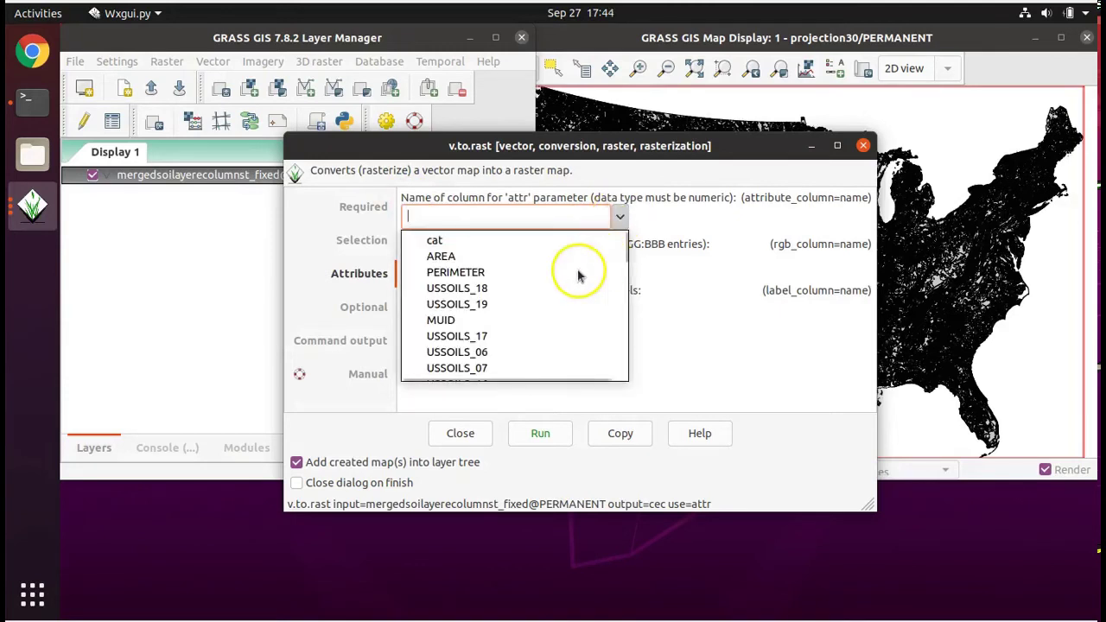
pyautogui.scroll(-1, 579, 277)
pyautogui.scroll(-1, 570, 280)
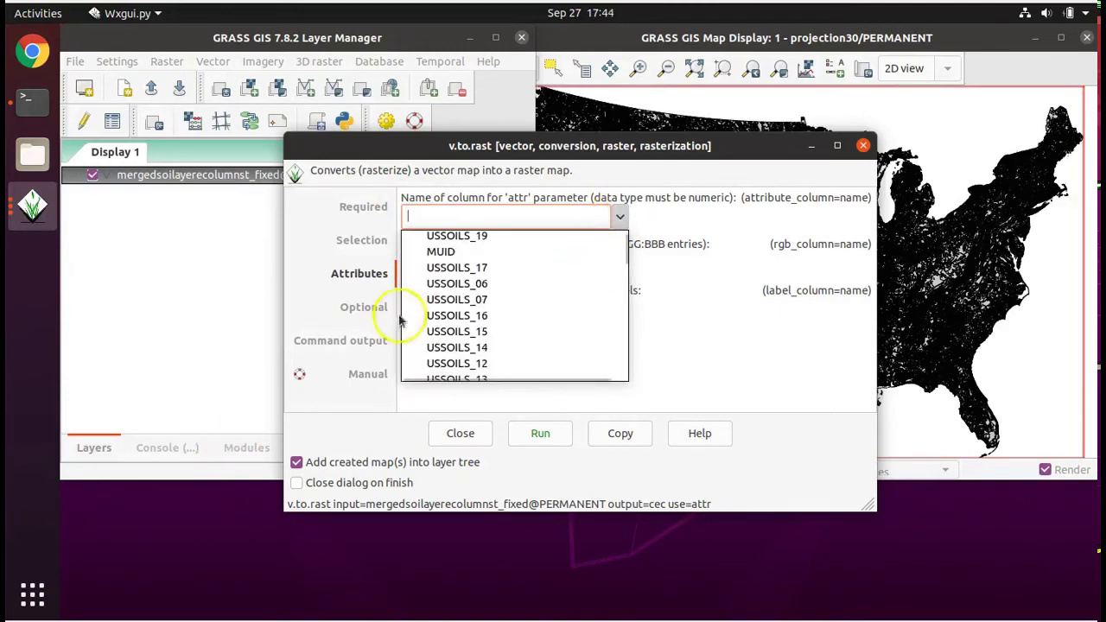
pyautogui.scroll(-3, 548, 291)
pyautogui.scroll(-10, 590, 298)
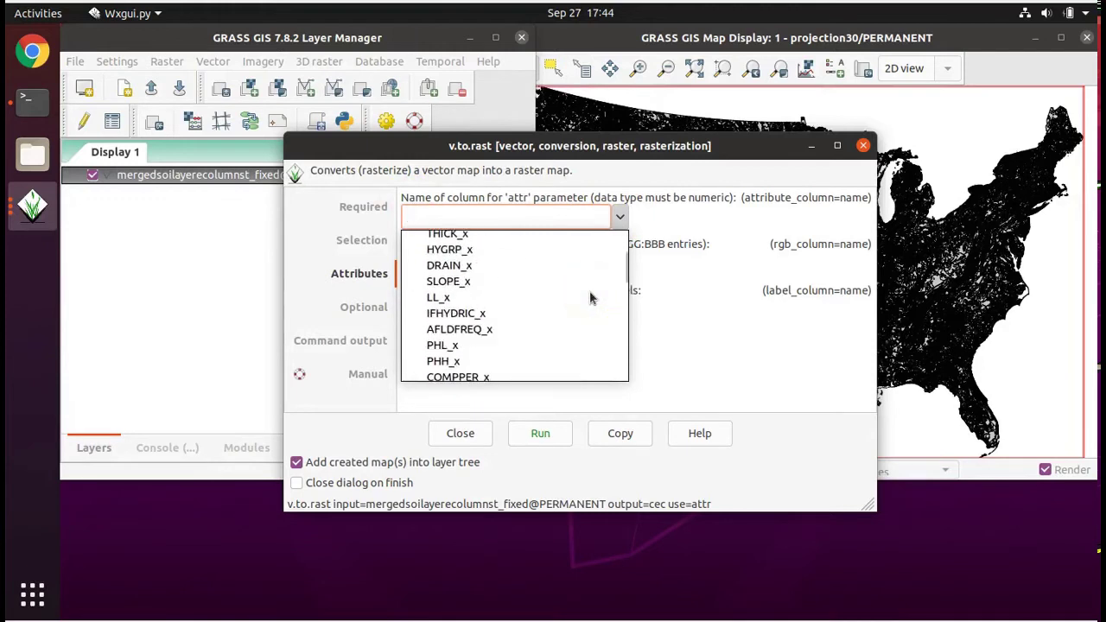
pyautogui.scroll(-12, 590, 298)
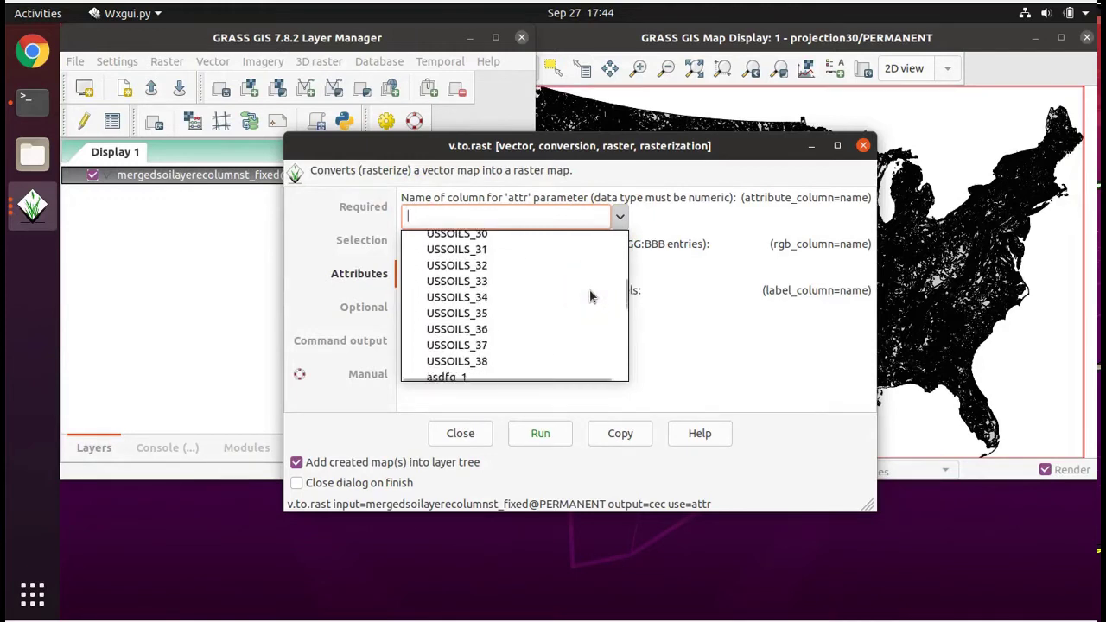
pyautogui.scroll(-12, 590, 298)
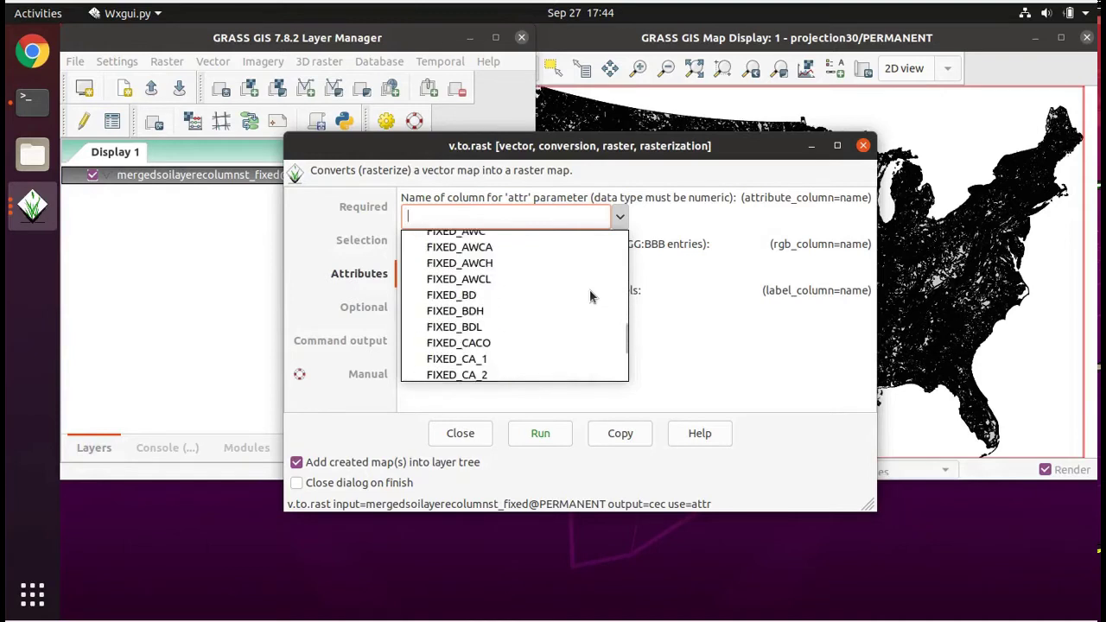
pyautogui.scroll(3, 590, 298)
pyautogui.scroll(1, 590, 298)
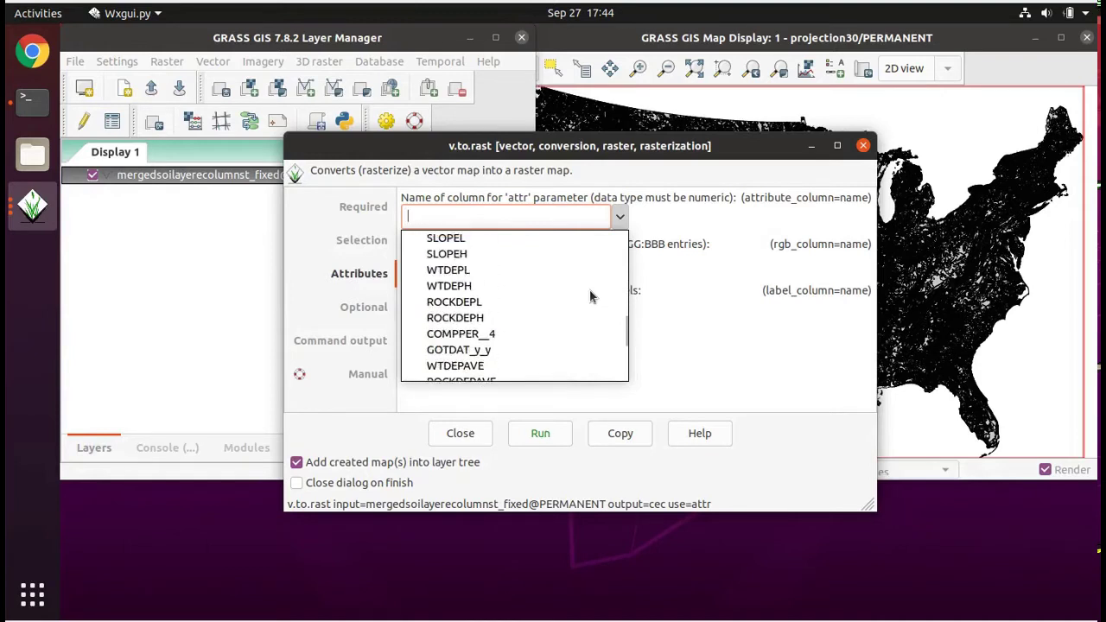
pyautogui.scroll(-4, 590, 298)
pyautogui.scroll(-2, 591, 297)
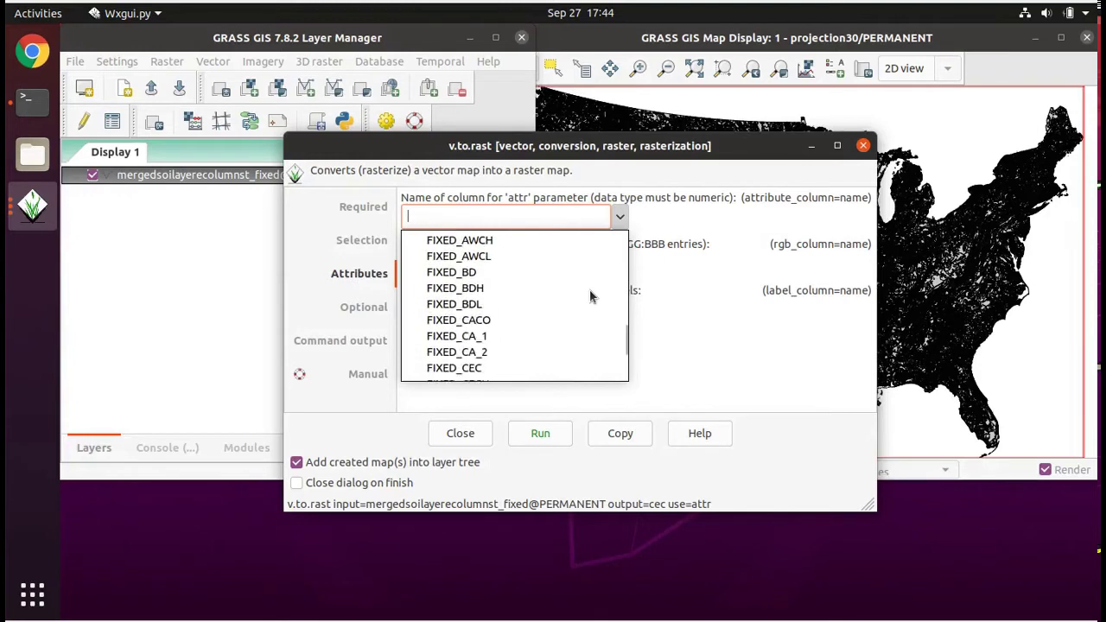
pyautogui.click(441, 322)
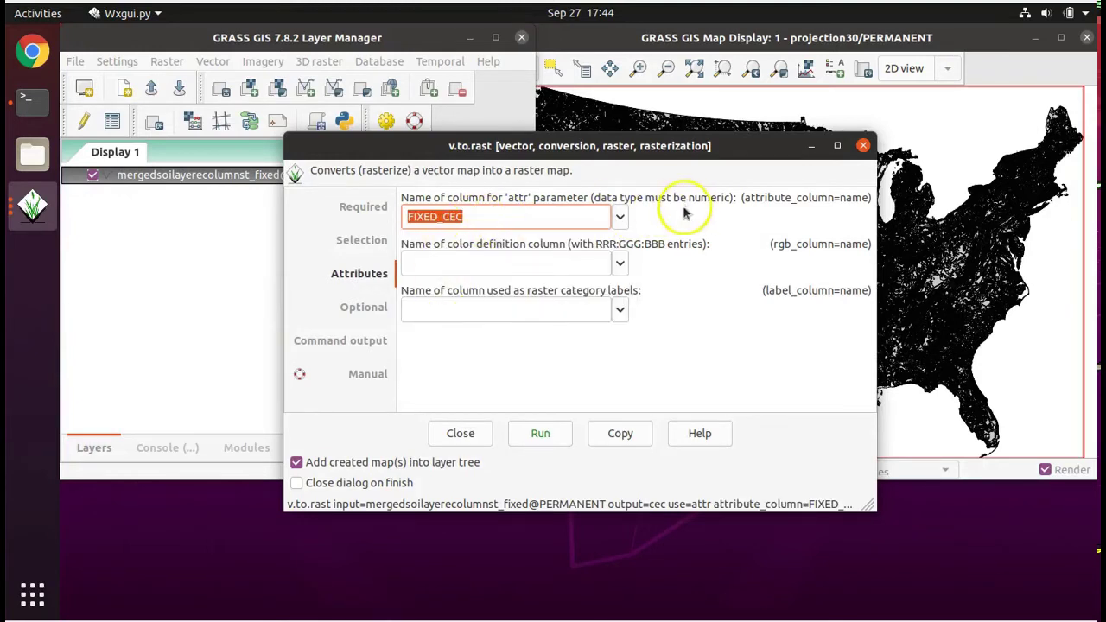
# Examine the other FIXED_ columns available for the attribute parameter, keeping FIXED_CEC selected.
pyautogui.click(620, 217)
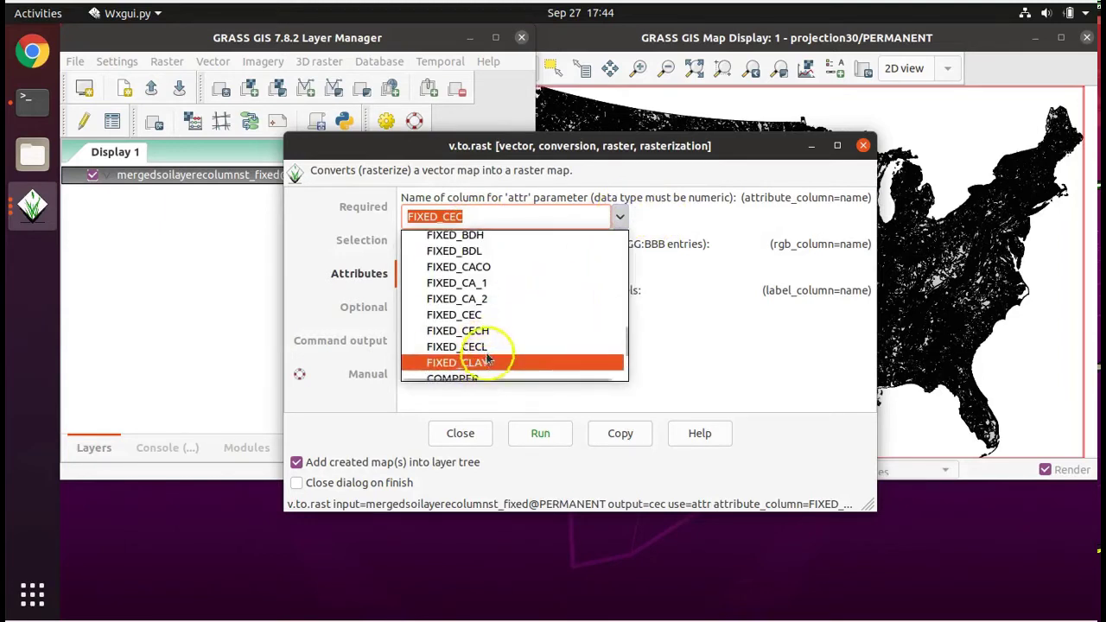
pyautogui.scroll(3, 492, 345)
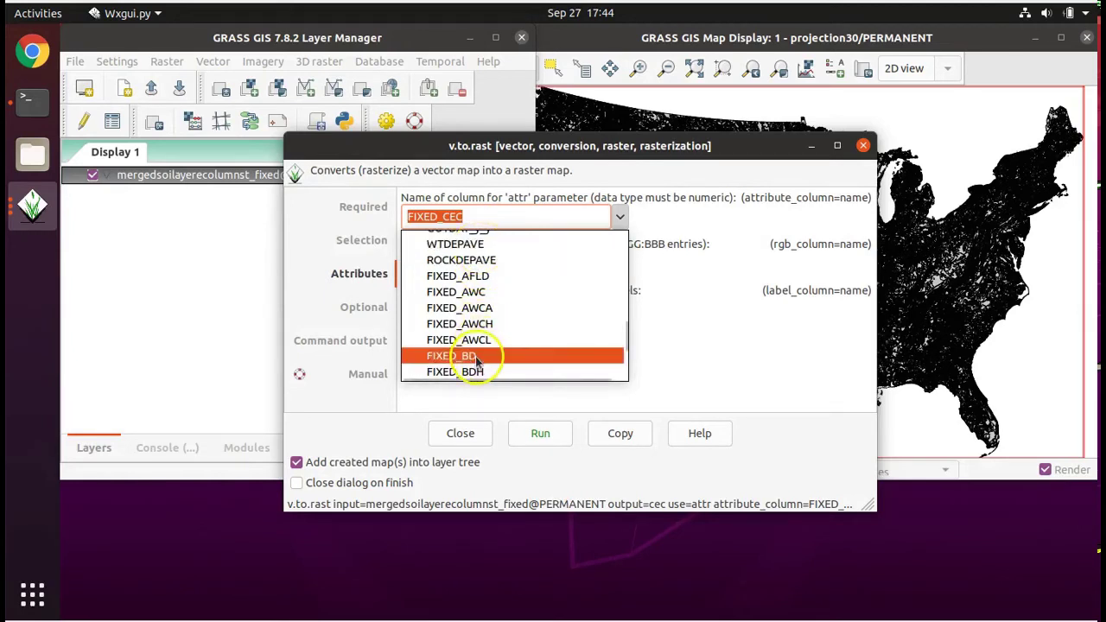
pyautogui.scroll(-5, 478, 357)
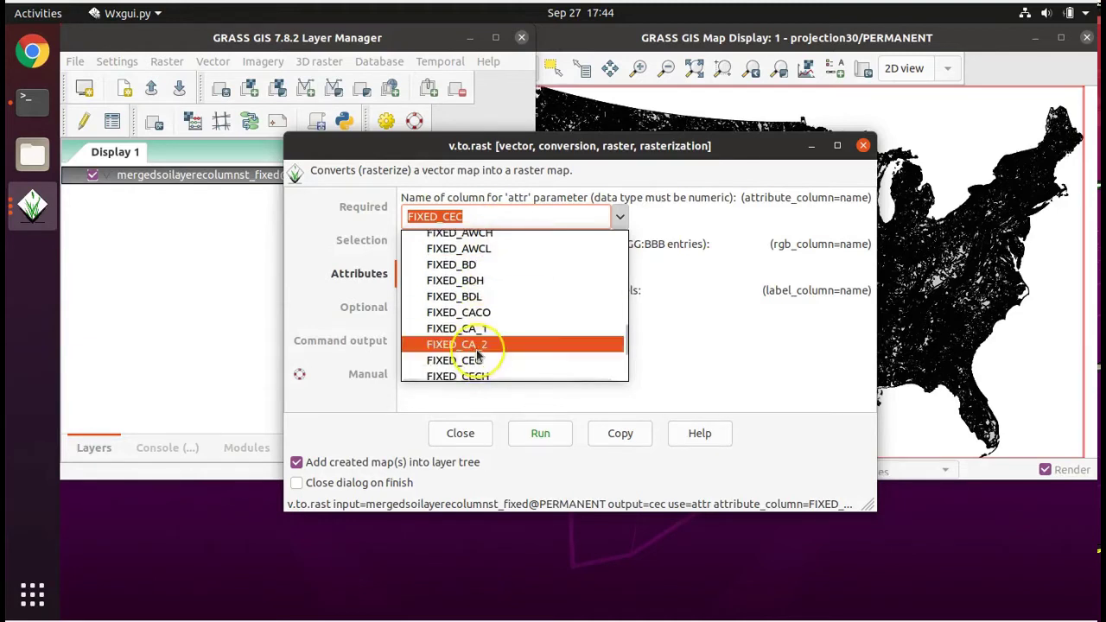
pyautogui.scroll(-1, 477, 357)
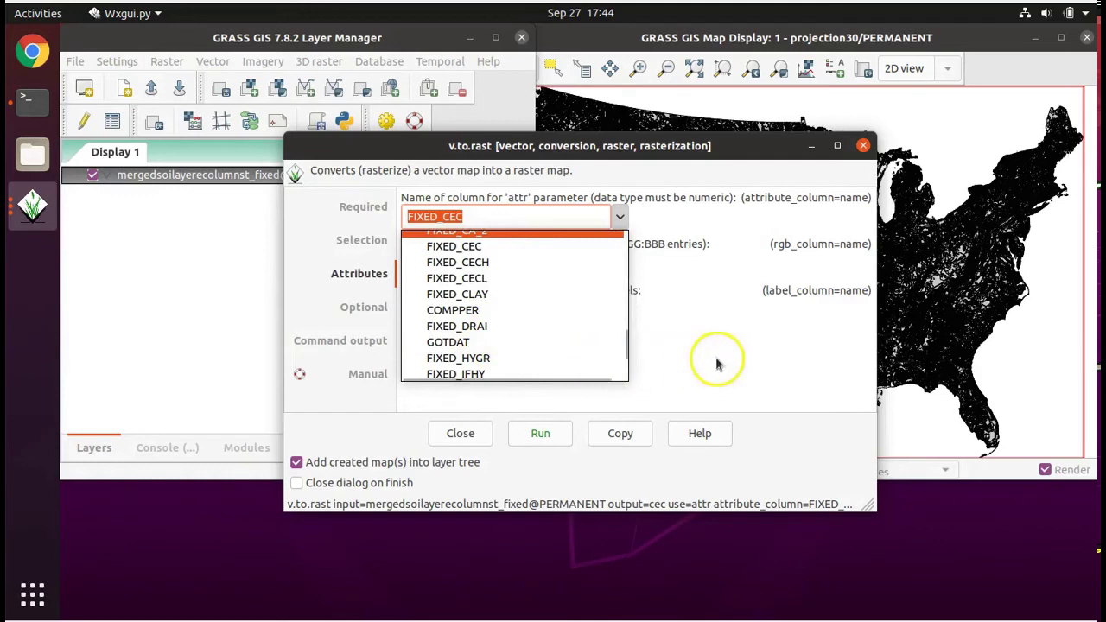
pyautogui.click(763, 173)
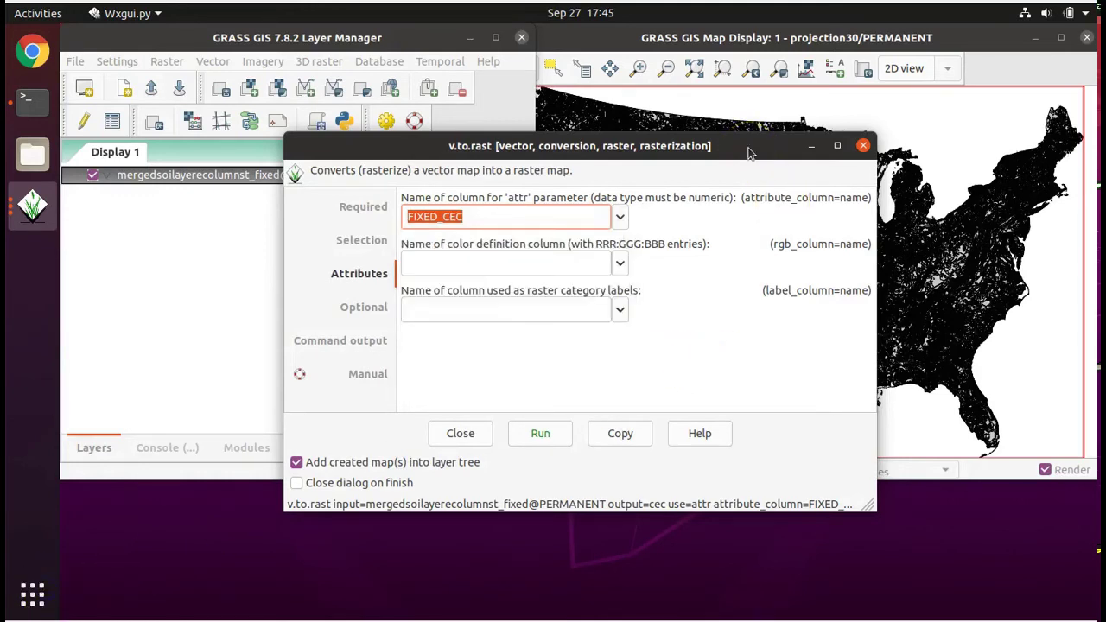
# Query a large soil polygon in the eastern interior of the mergedsoilayerecolumnst_fixed map.
pyautogui.moveTo(749, 153); pyautogui.dragTo(761, 507)
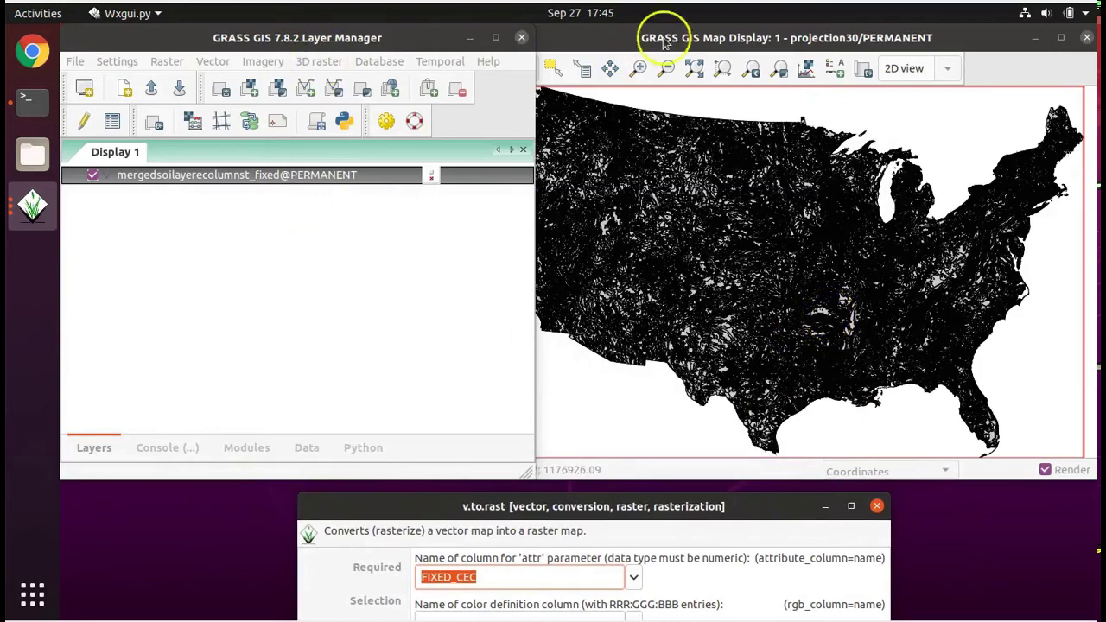
pyautogui.click(641, 70)
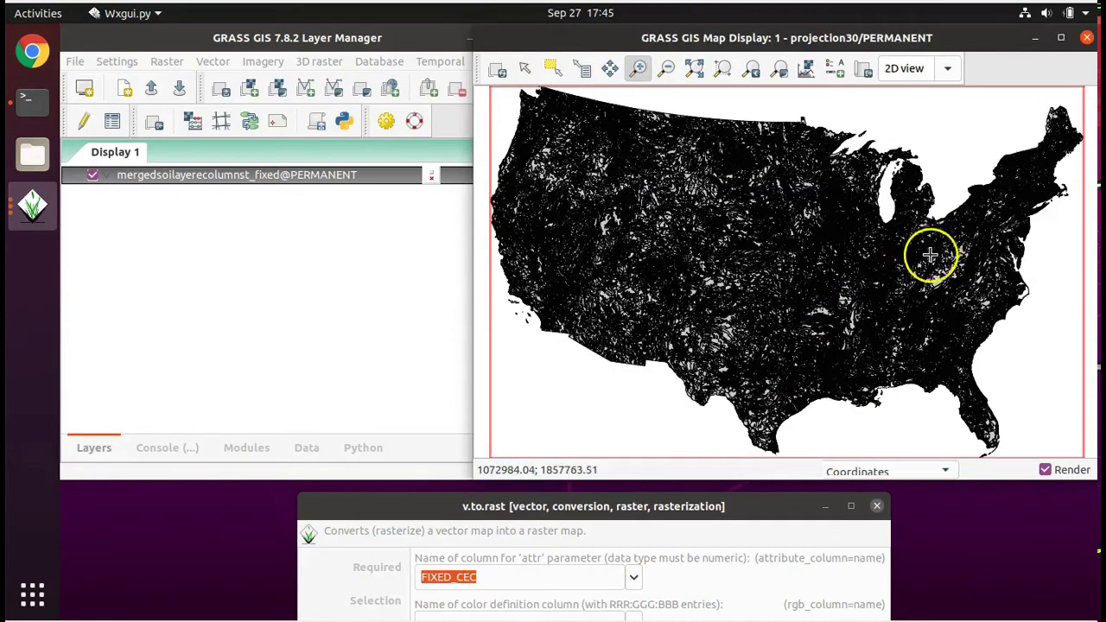
pyautogui.moveTo(924, 260); pyautogui.dragTo(929, 271)
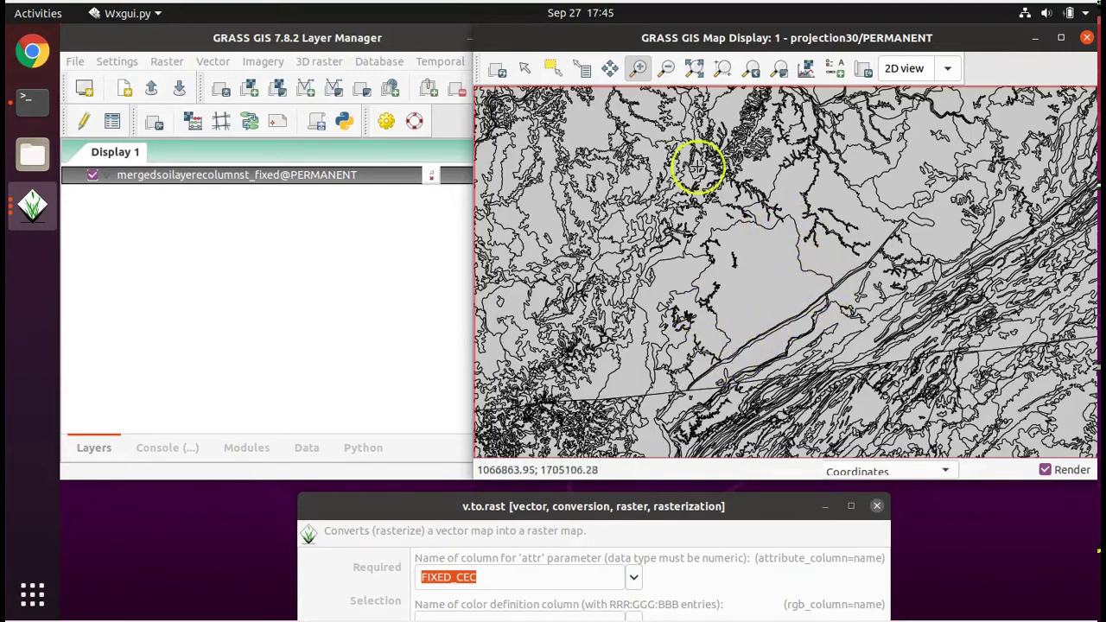
pyautogui.click(585, 70)
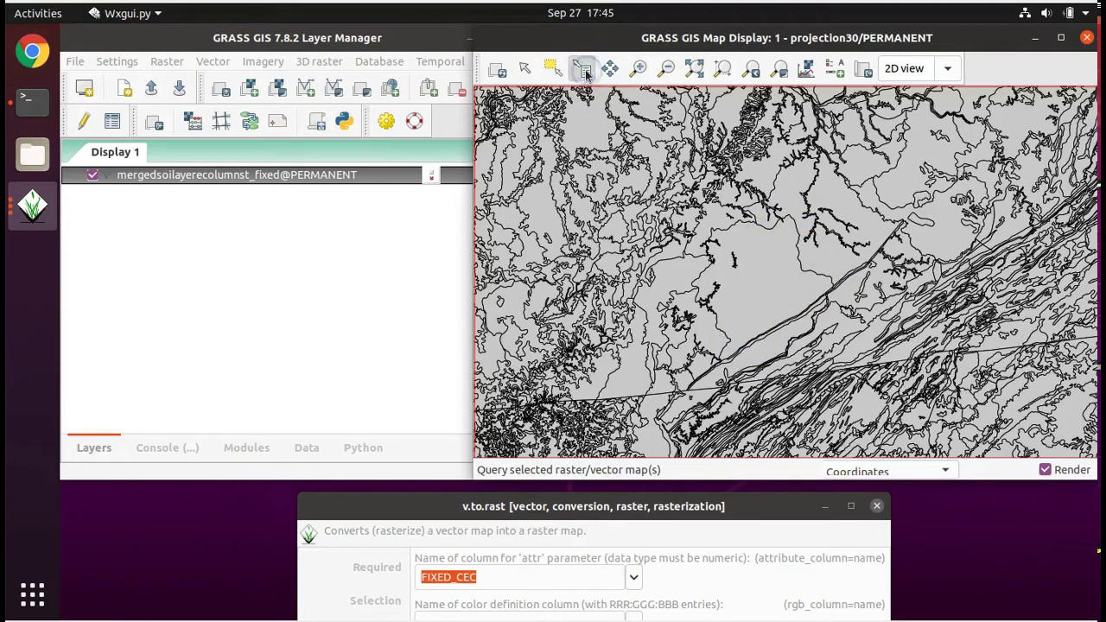
pyautogui.click(745, 251)
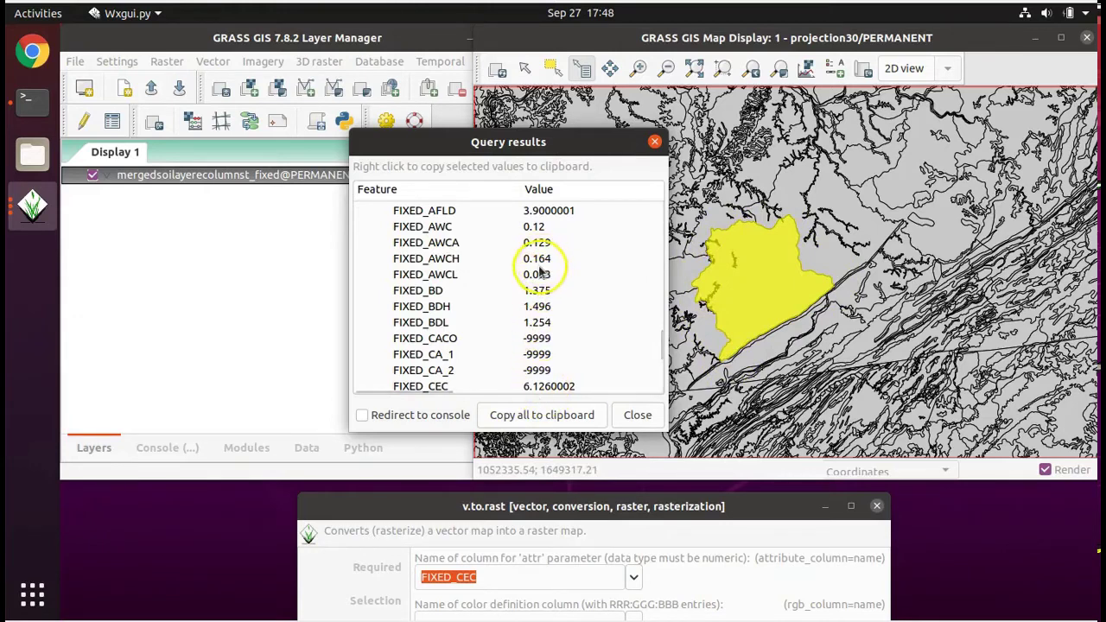
# Examine the queried polygon's FIXED_ attribute values, including FIXED_CEC, FIXED_CECH, FIXED_CECL and FIXED_CLAY.
pyautogui.scroll(2, 540, 272)
pyautogui.scroll(-2, 540, 272)
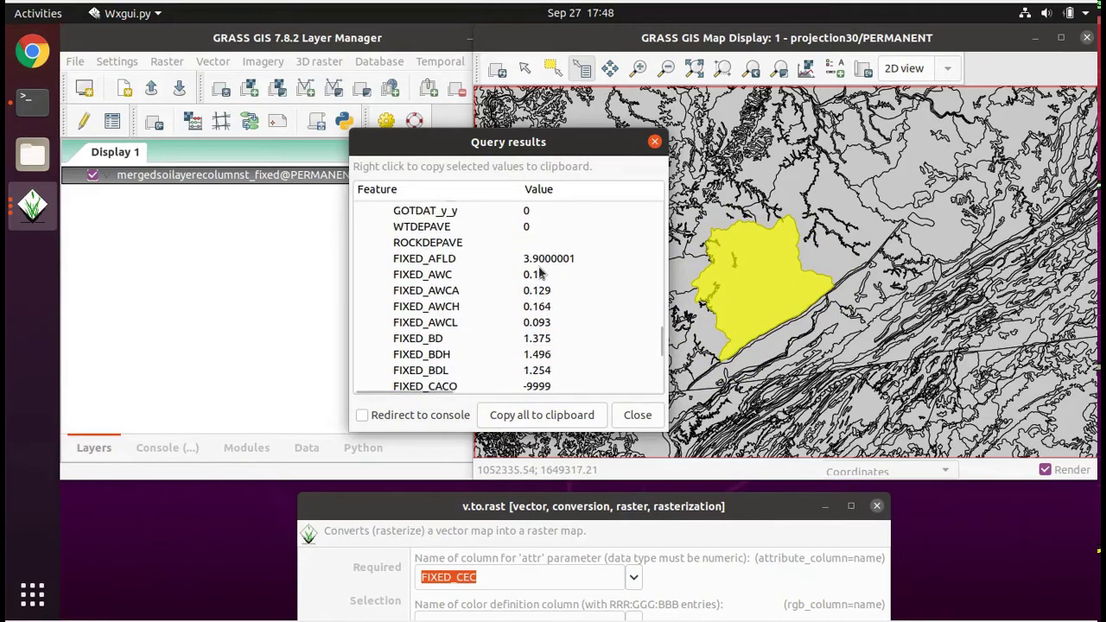
pyautogui.scroll(2, 540, 272)
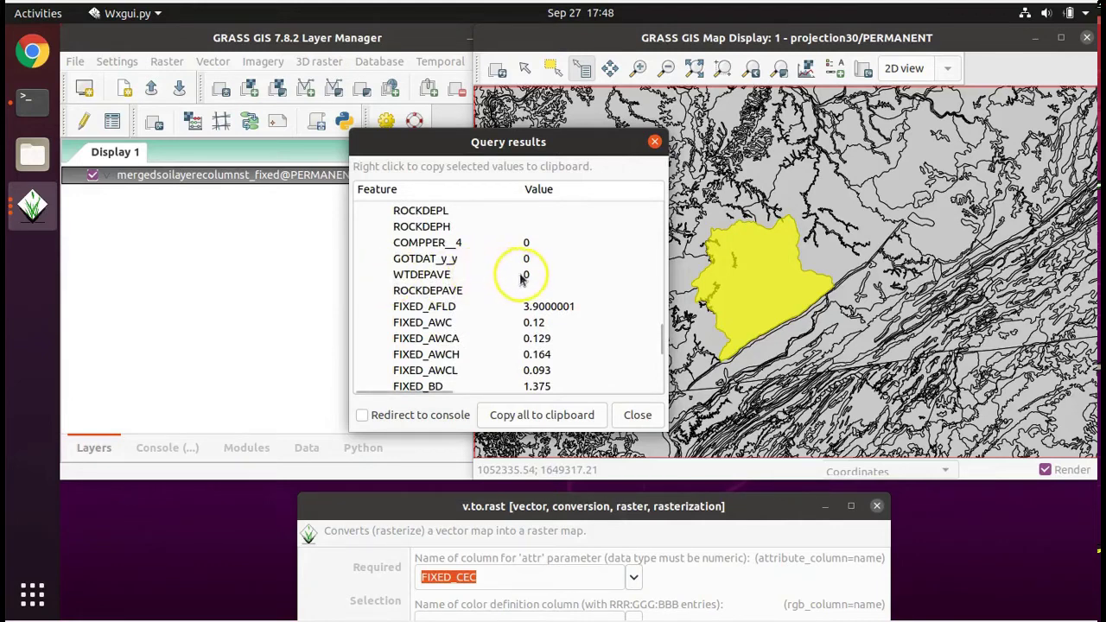
pyautogui.scroll(-2, 524, 278)
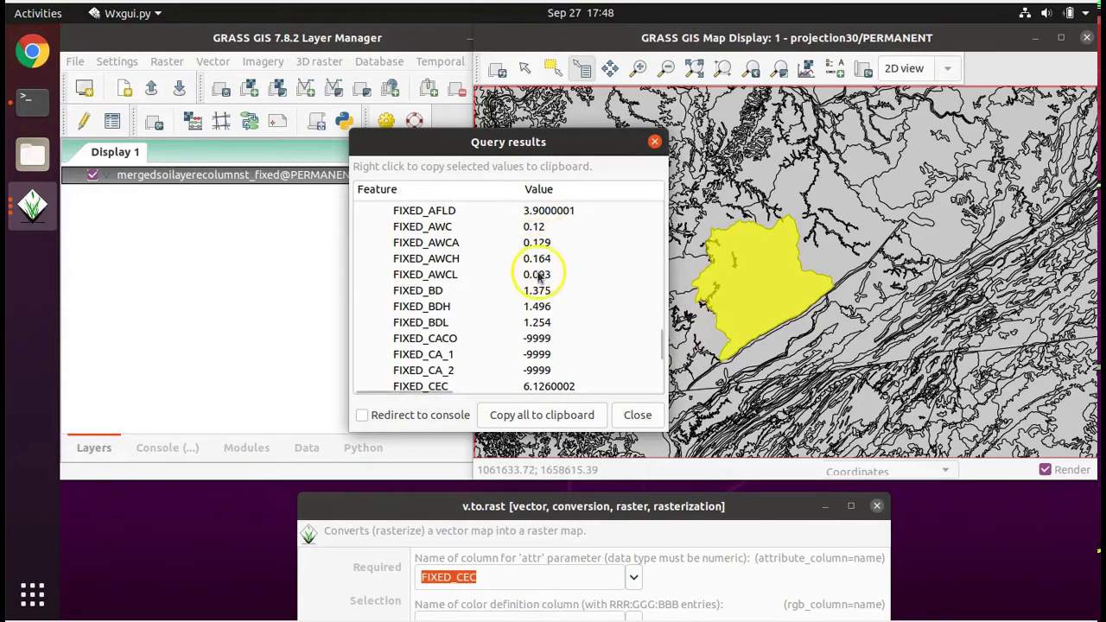
pyautogui.scroll(-1, 537, 282)
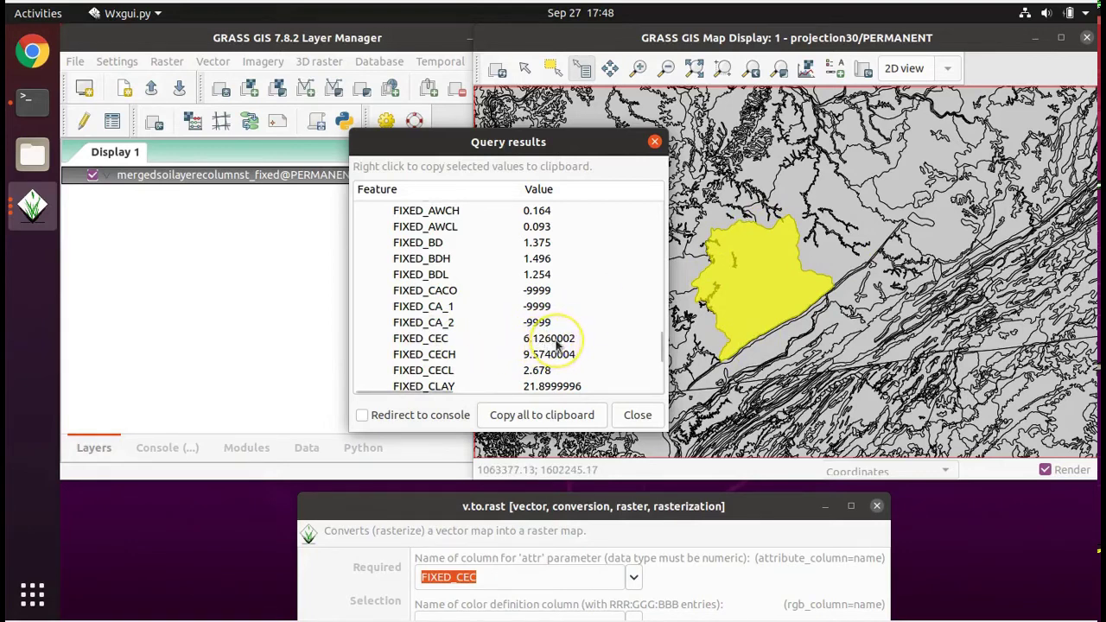
pyautogui.scroll(-1, 557, 344)
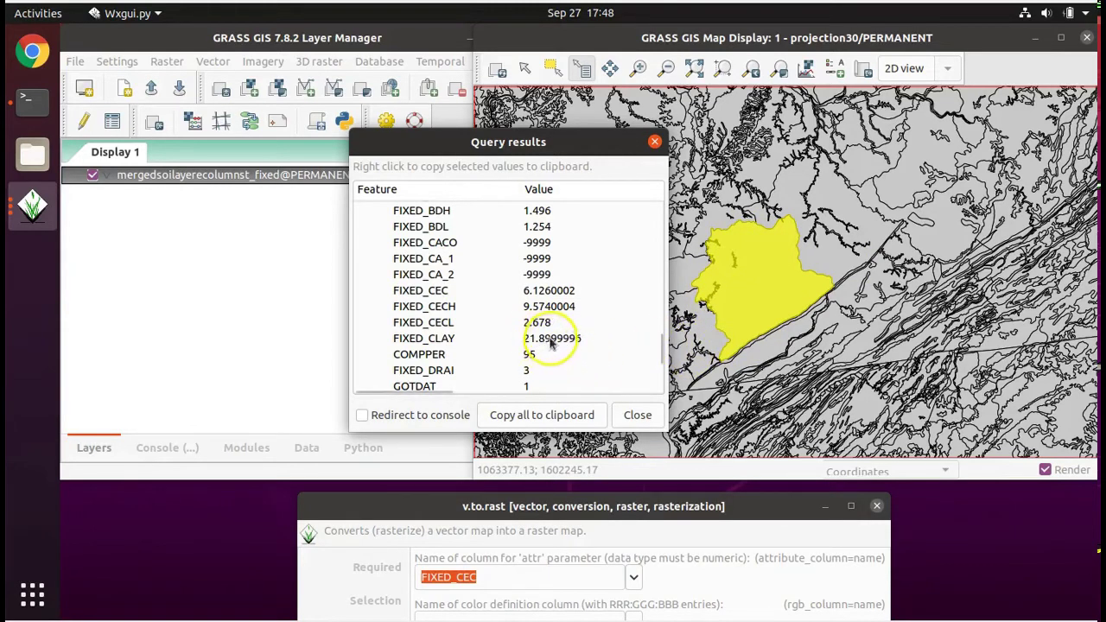
pyautogui.scroll(-2, 551, 343)
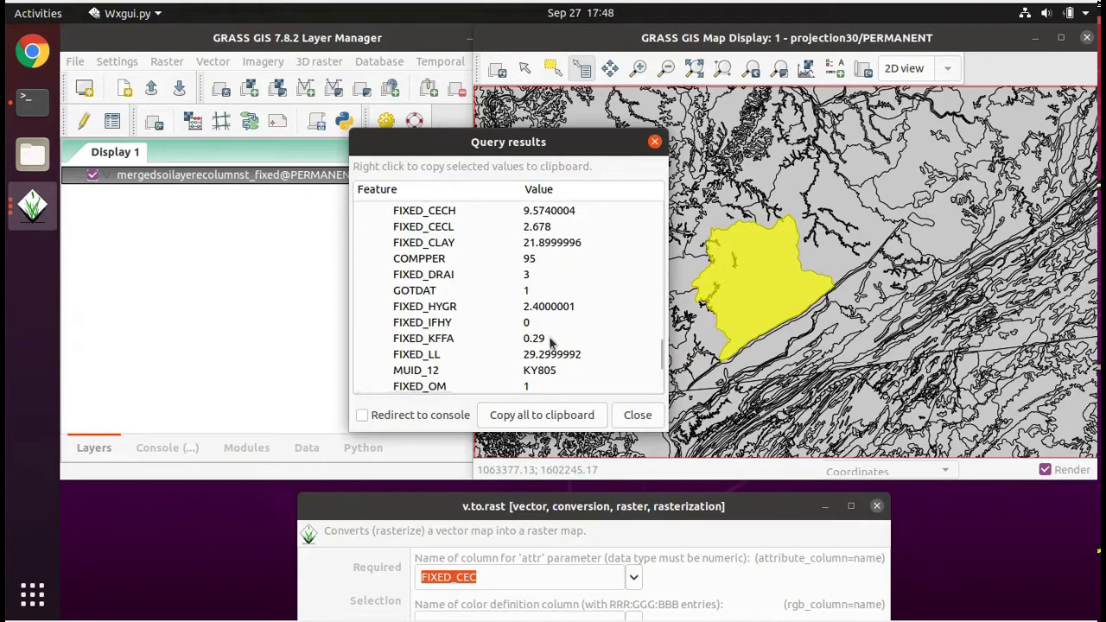
pyautogui.scroll(2, 549, 343)
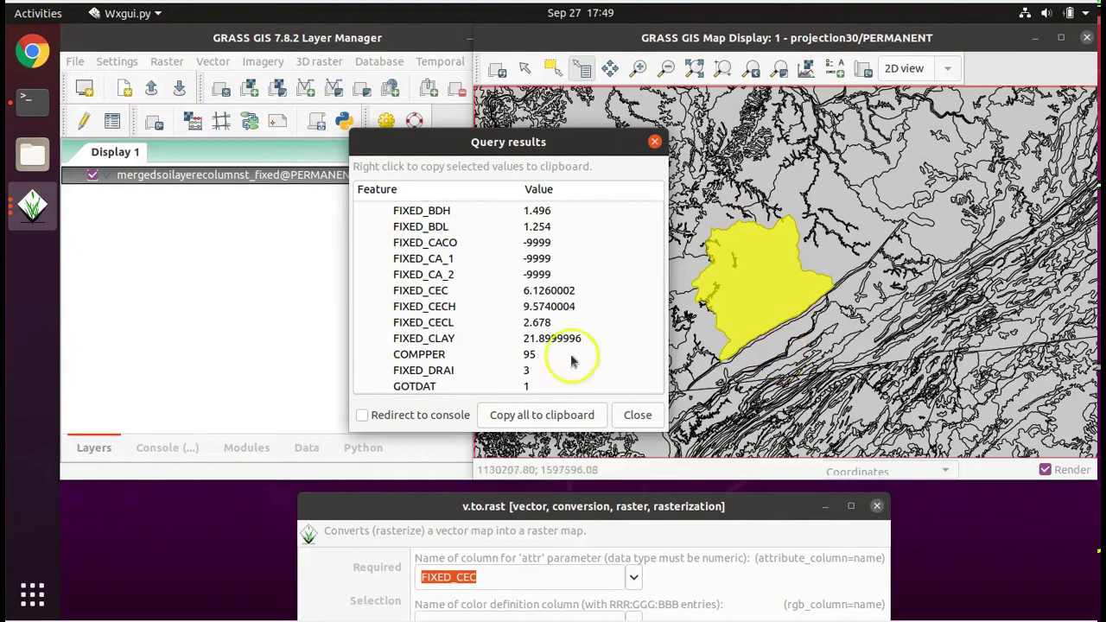
pyautogui.scroll(-5, 555, 363)
pyautogui.scroll(7, 556, 361)
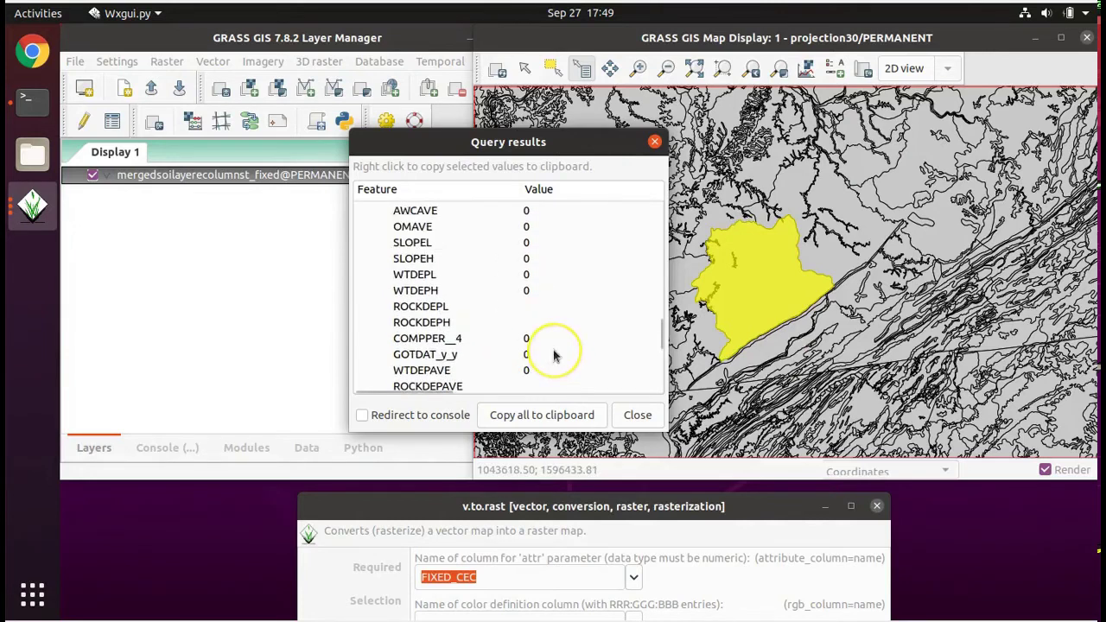
pyautogui.scroll(-4, 556, 356)
pyautogui.scroll(-3, 555, 356)
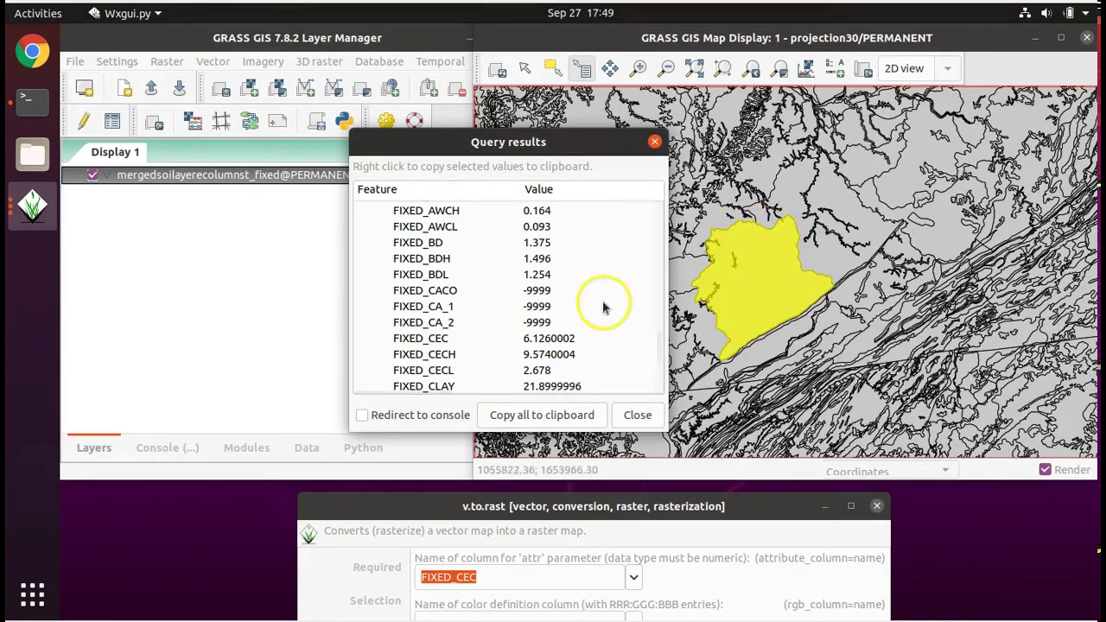
pyautogui.scroll(1, 576, 316)
pyautogui.scroll(-15, 571, 322)
pyautogui.scroll(-5, 572, 322)
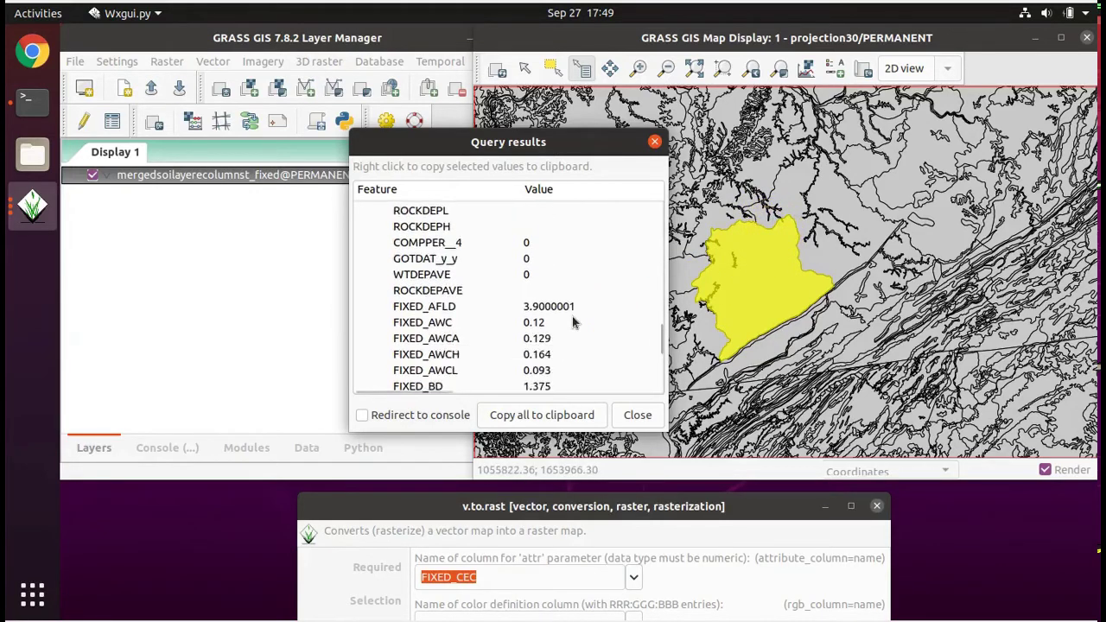
pyautogui.scroll(2, 572, 322)
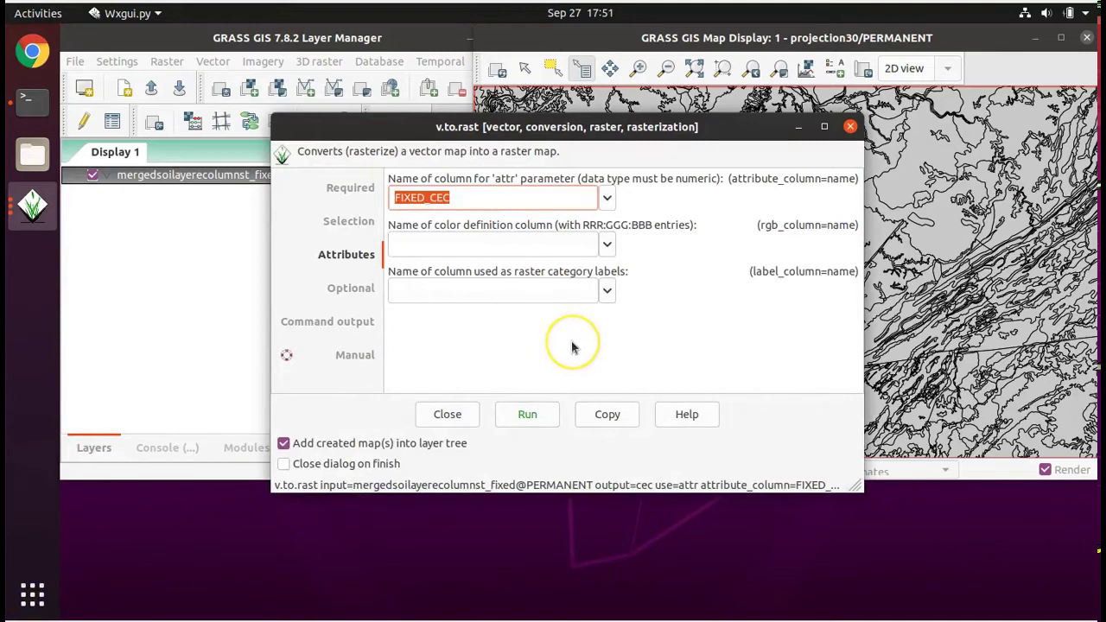
# Run the v.to.rast conversion, close its dialog and hide the mergedsoilayerecolumnst_fixed vector layer, keeping cec displayed.
pyautogui.click(527, 415)
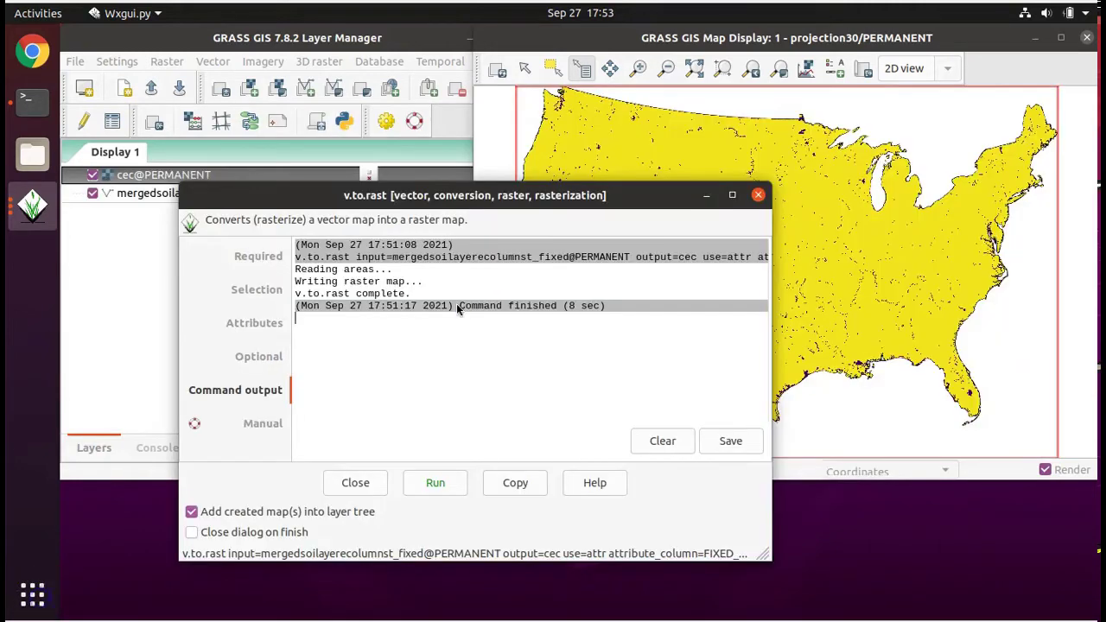
pyautogui.click(456, 305)
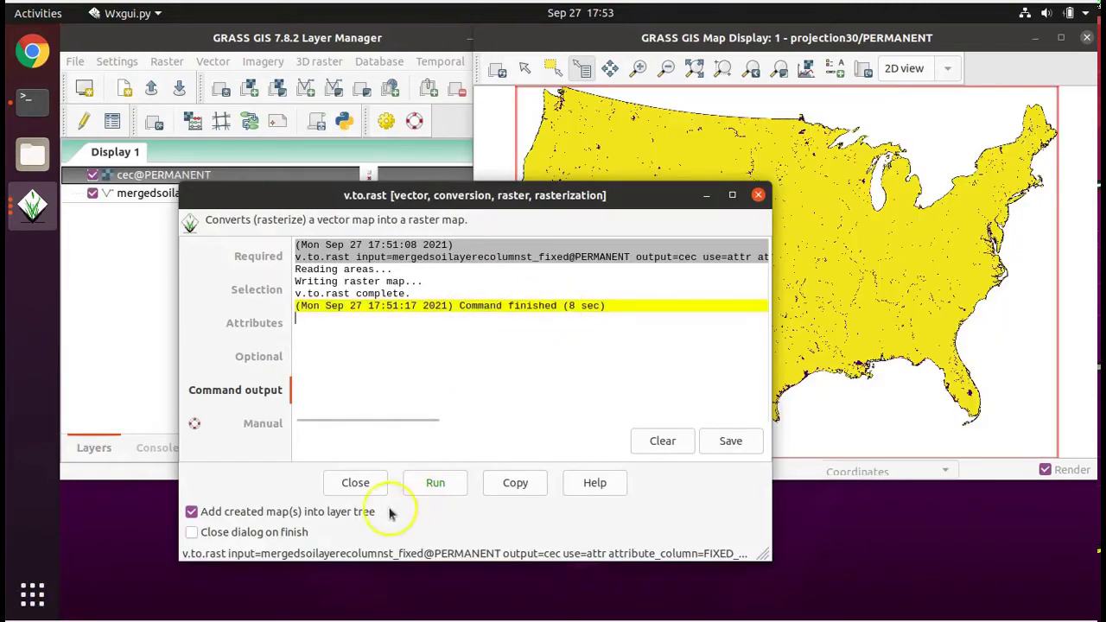
pyautogui.click(370, 488)
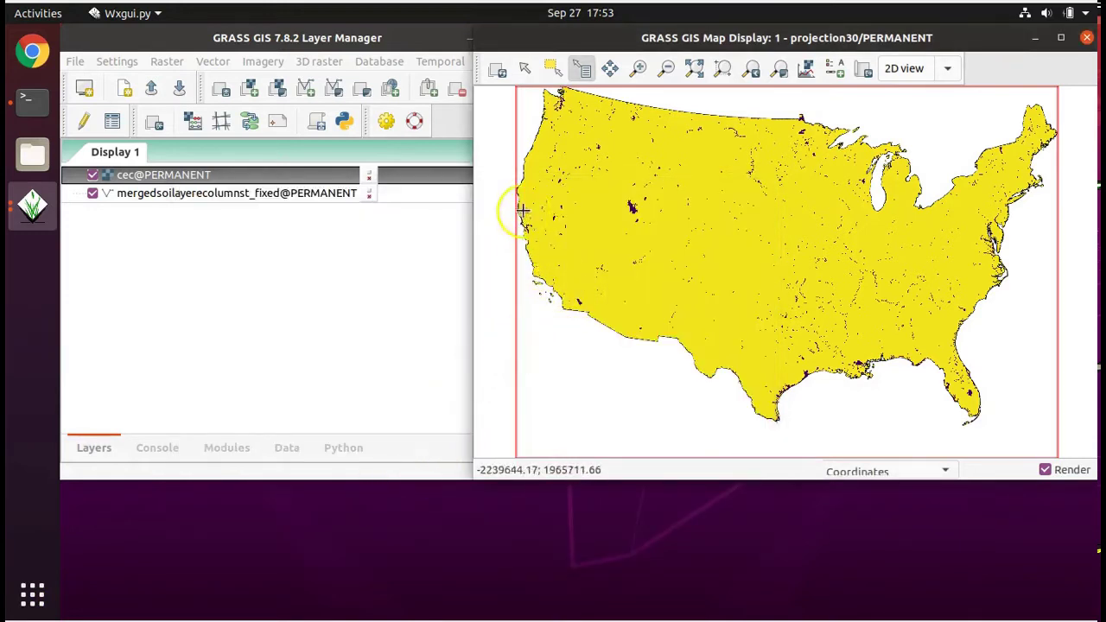
pyautogui.click(93, 193)
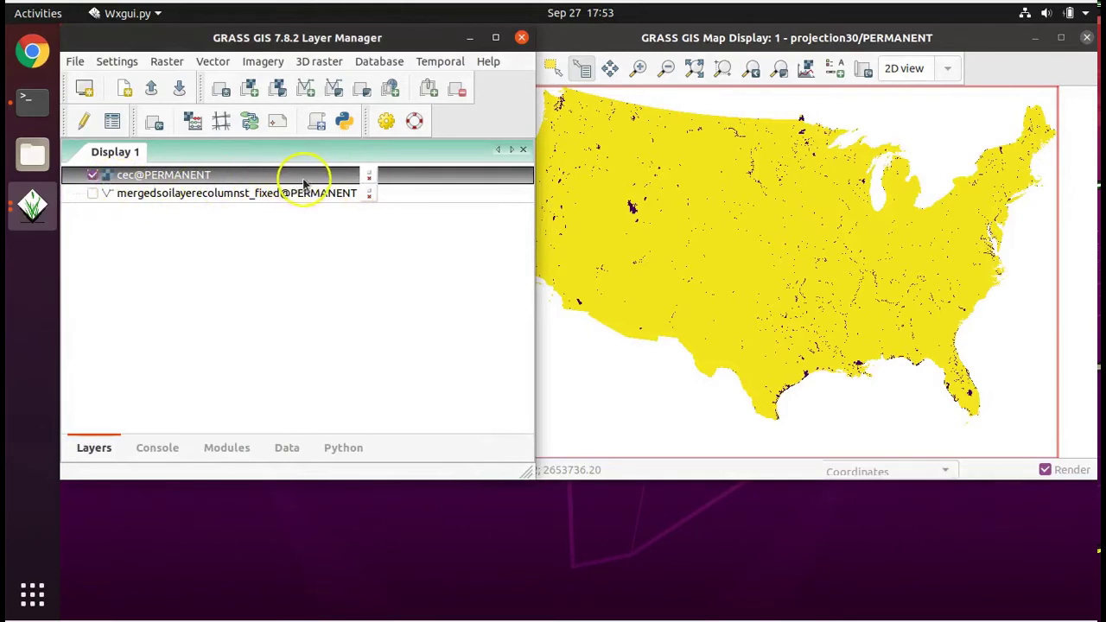
pyautogui.click(95, 176)
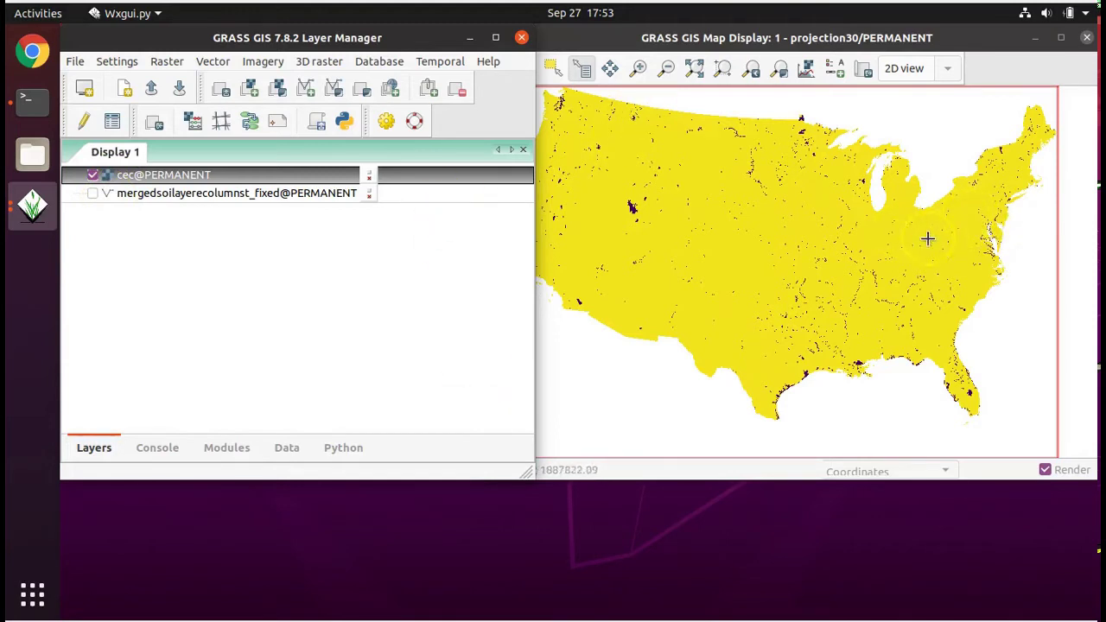
# Query the cec raster in the northeastern United States and close the query results.
pyautogui.click(967, 210)
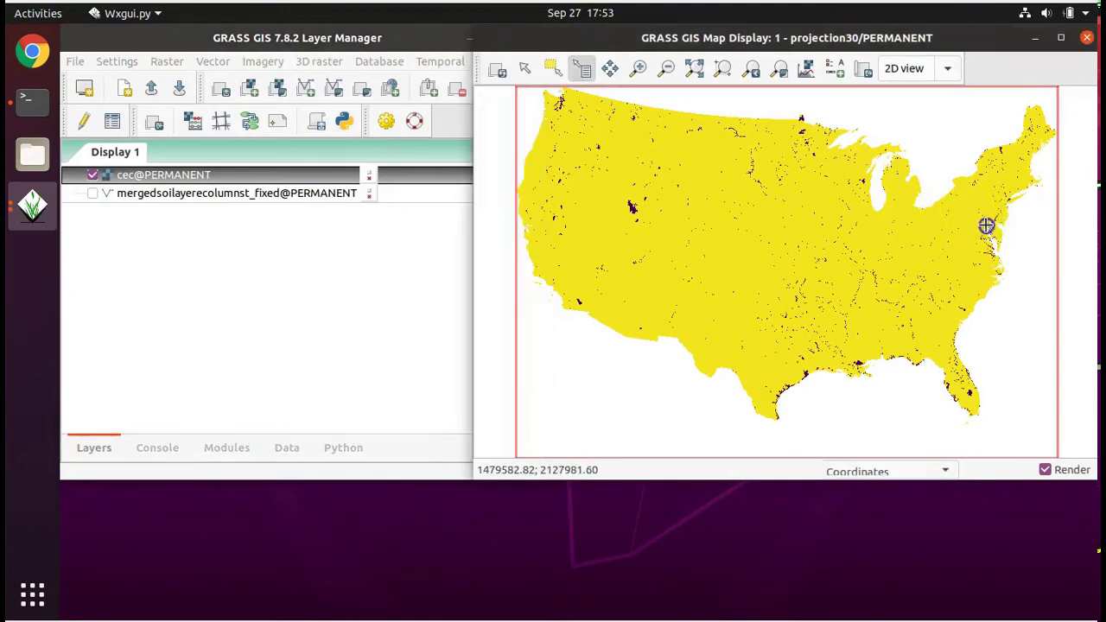
pyautogui.click(983, 223)
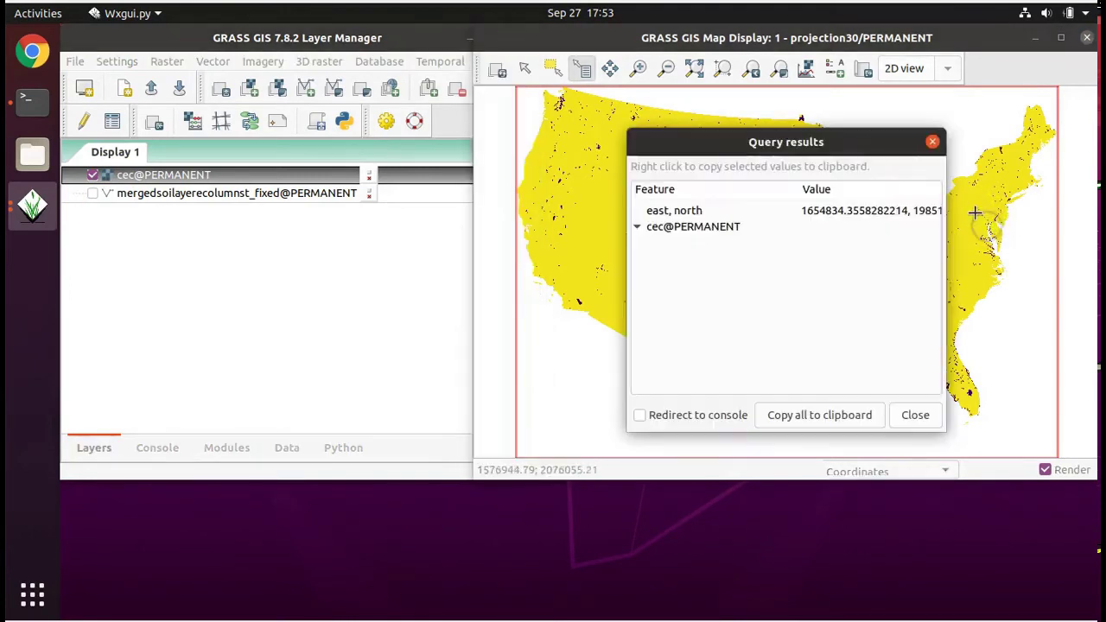
pyautogui.click(913, 415)
# Inspect individual cells of the cec raster in the northeast, then return to the full extent of cec@PERMANENT.
pyautogui.click(637, 68)
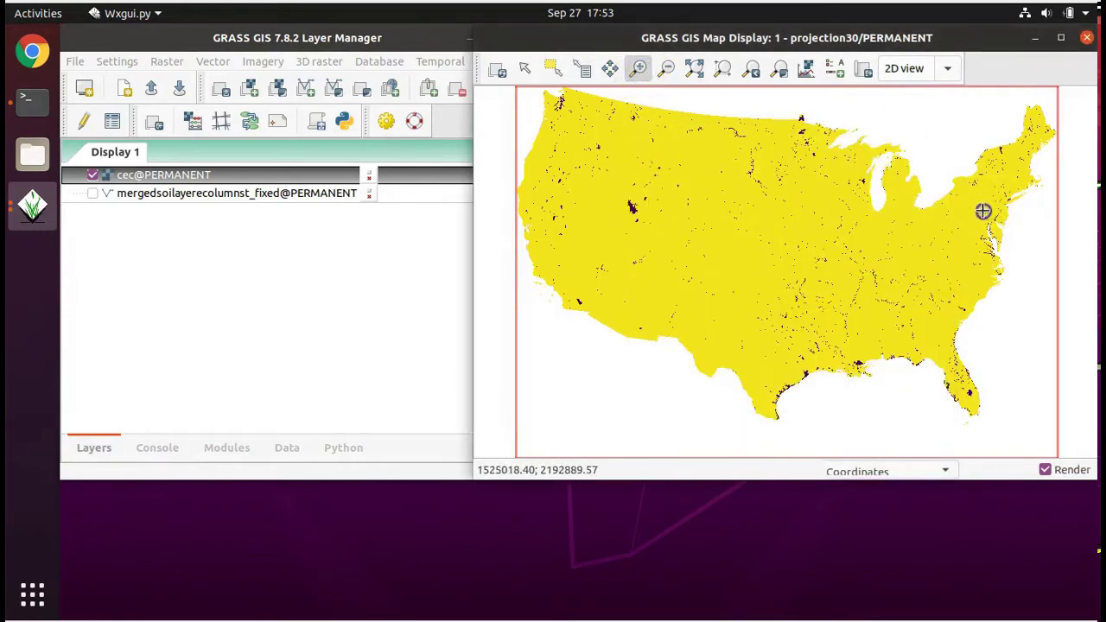
pyautogui.moveTo(971, 203); pyautogui.dragTo(990, 215)
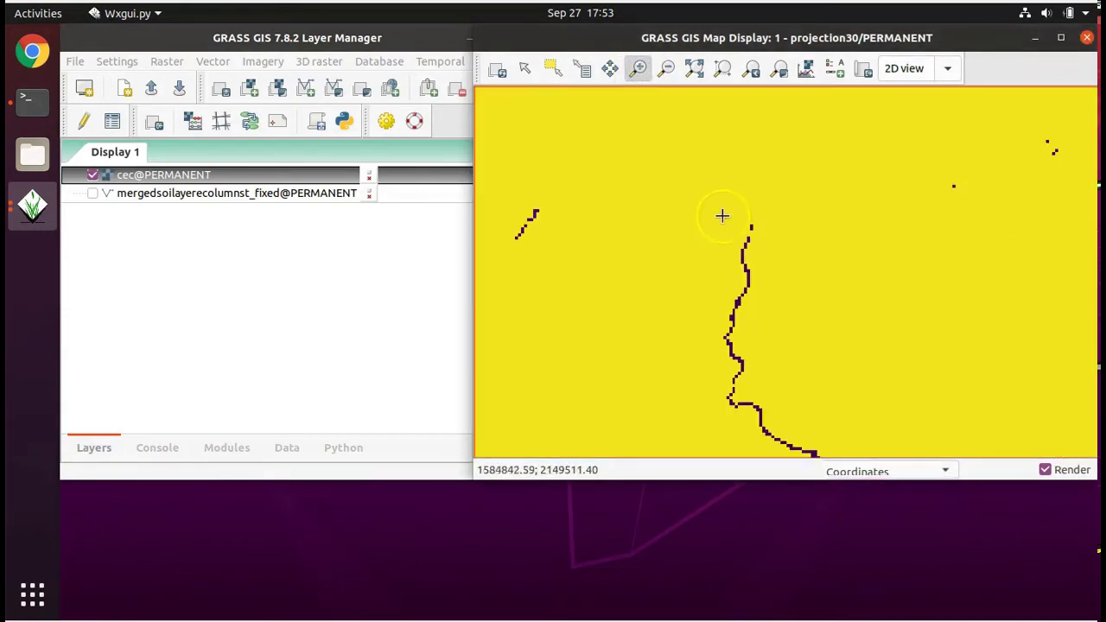
pyautogui.moveTo(773, 254); pyautogui.dragTo(774, 257)
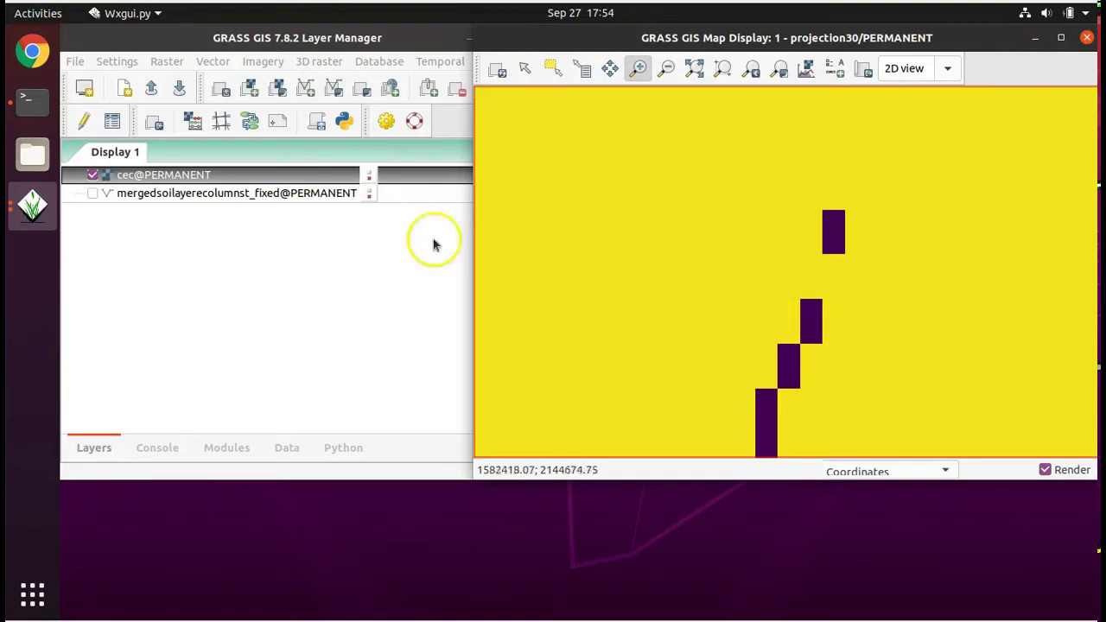
pyautogui.rightClick(240, 176)
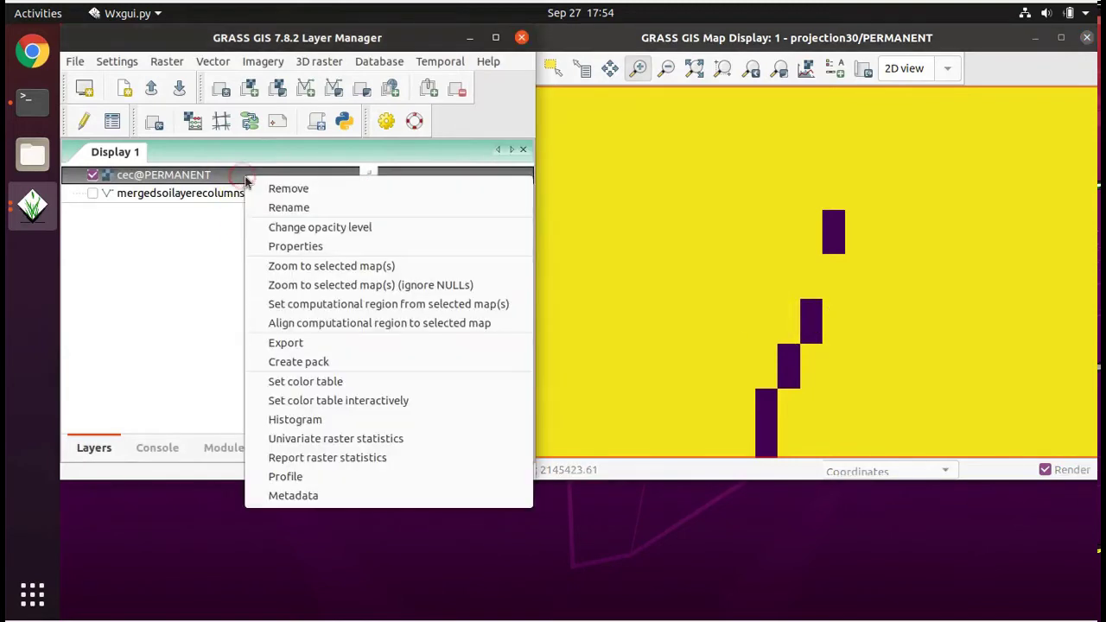
pyautogui.click(353, 266)
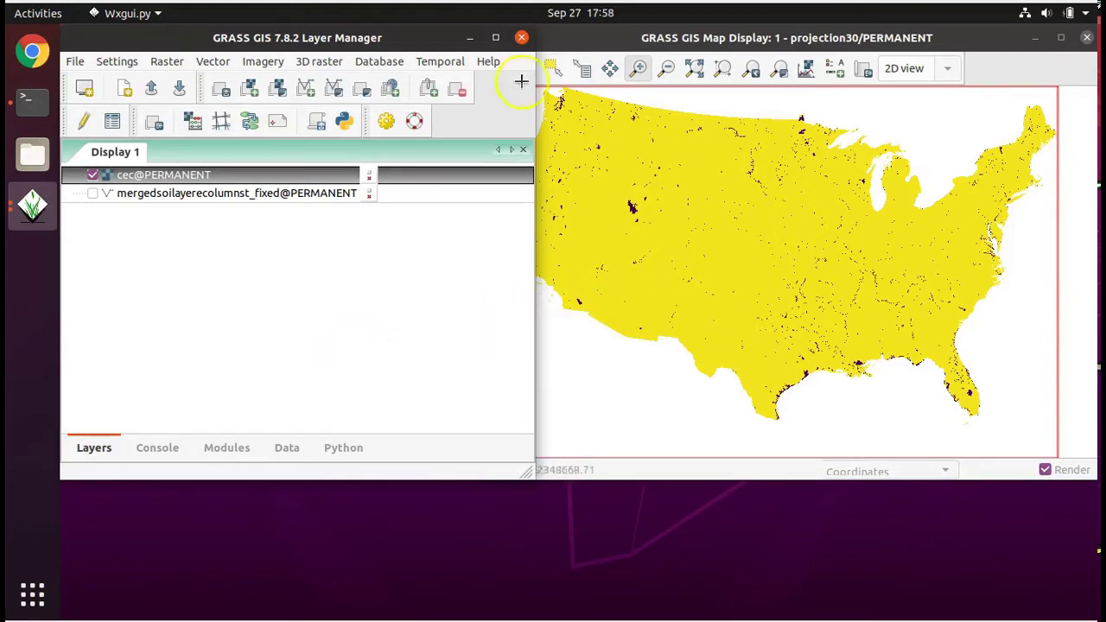
# Query the cec raster at a point in Michigan and expand the cec@PERMANENT entry in the results.
pyautogui.moveTo(885, 190); pyautogui.dragTo(909, 210)
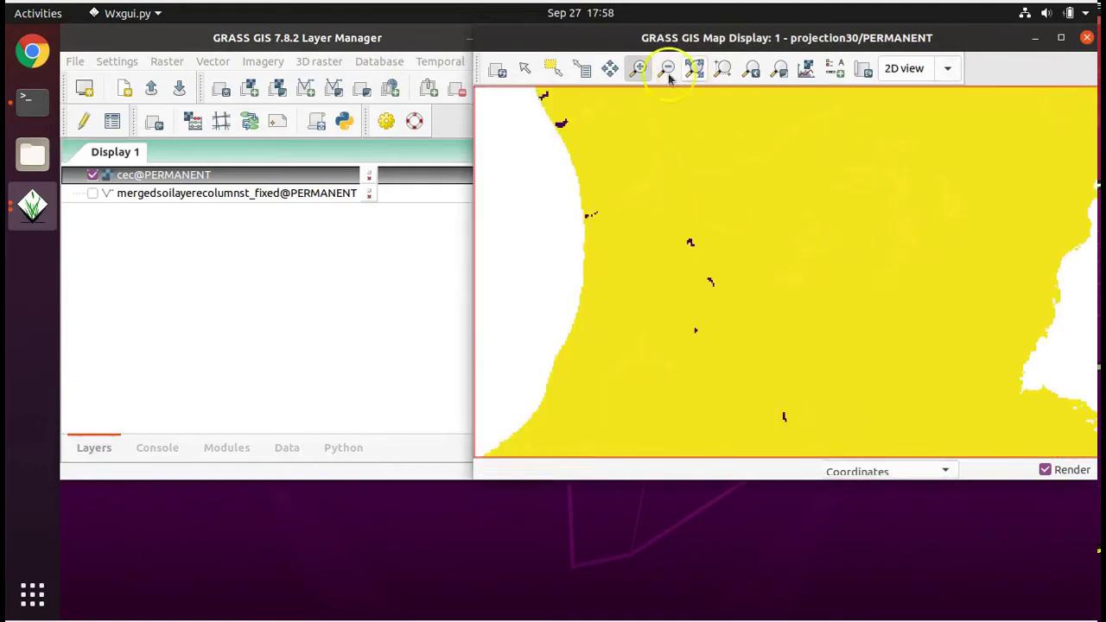
pyautogui.click(581, 70)
pyautogui.click(703, 177)
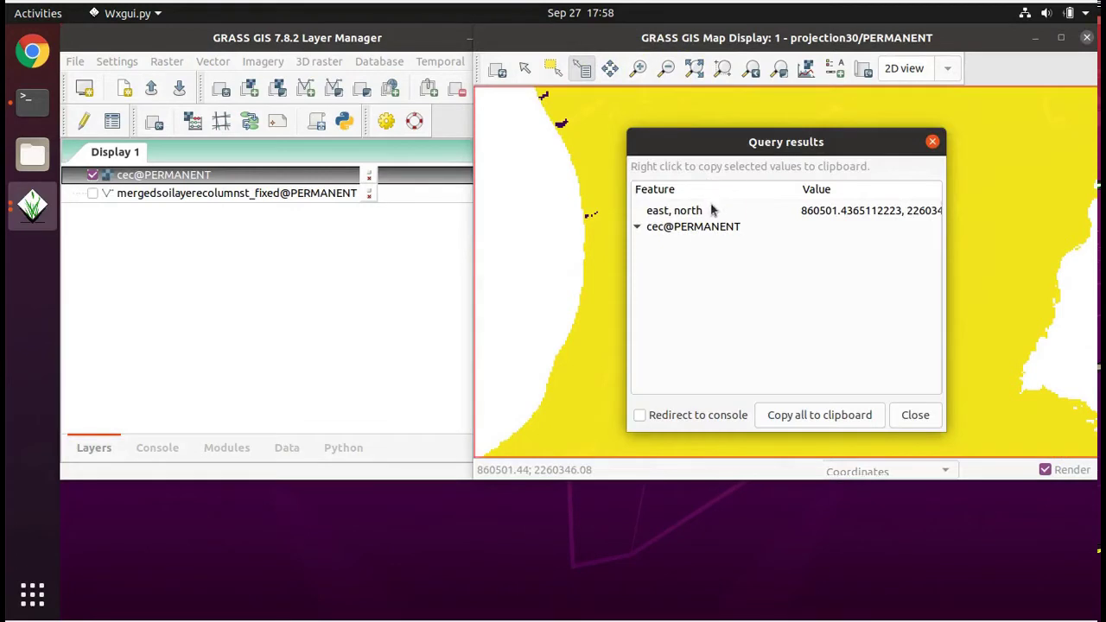
pyautogui.click(637, 226)
pyautogui.click(636, 226)
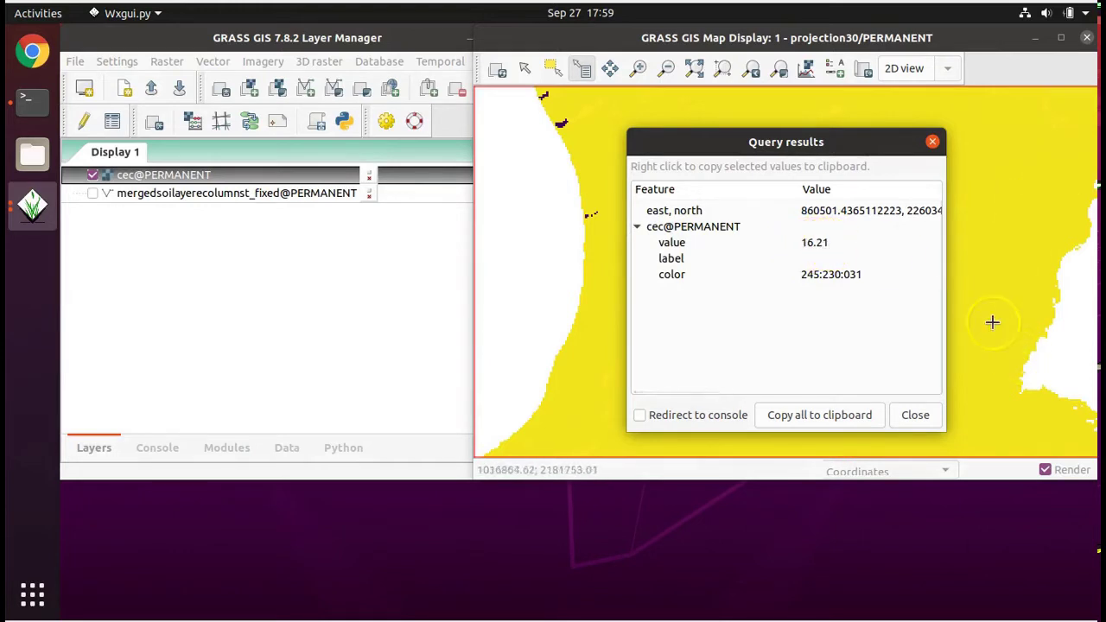
# Query the cec raster values at several other points in Michigan and close the query results.
pyautogui.click(1008, 197)
pyautogui.click(1002, 145)
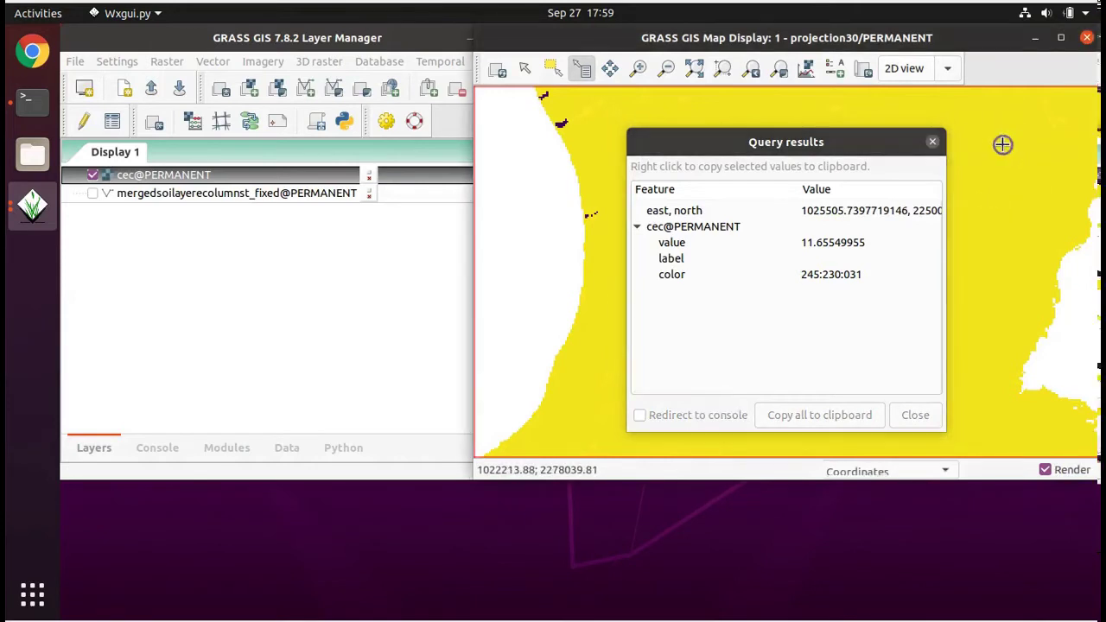
pyautogui.click(983, 105)
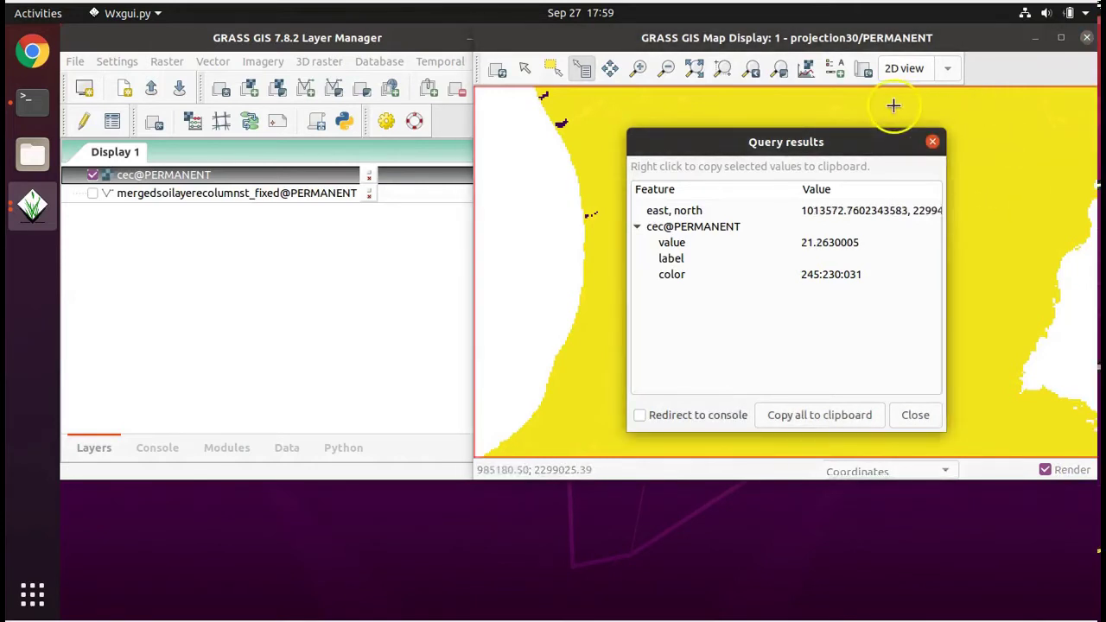
pyautogui.click(881, 105)
pyautogui.click(1021, 108)
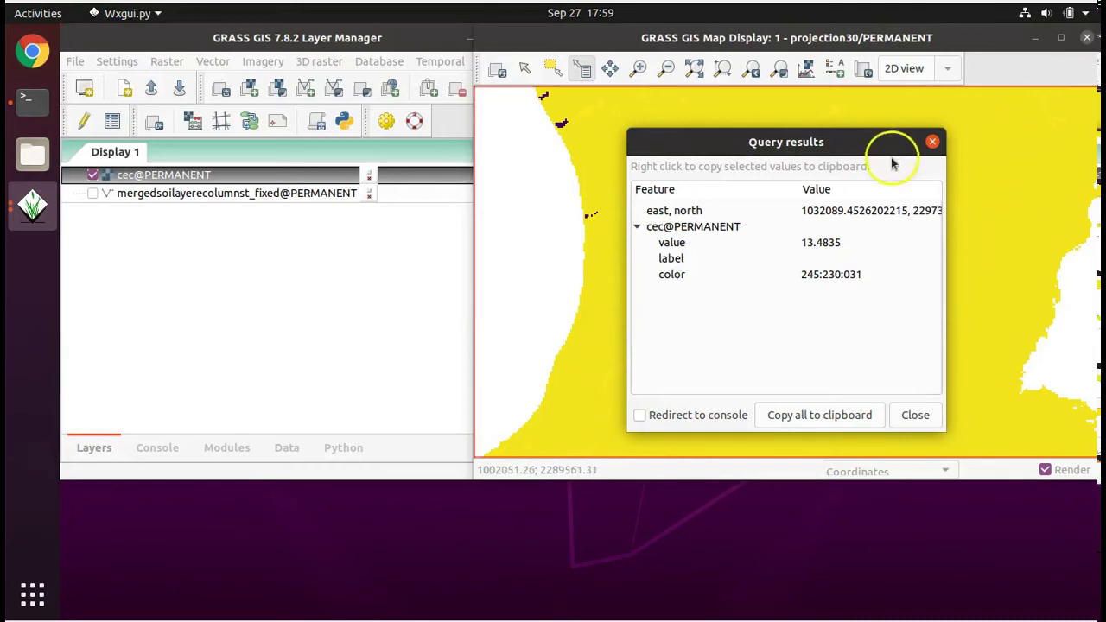
pyautogui.click(931, 145)
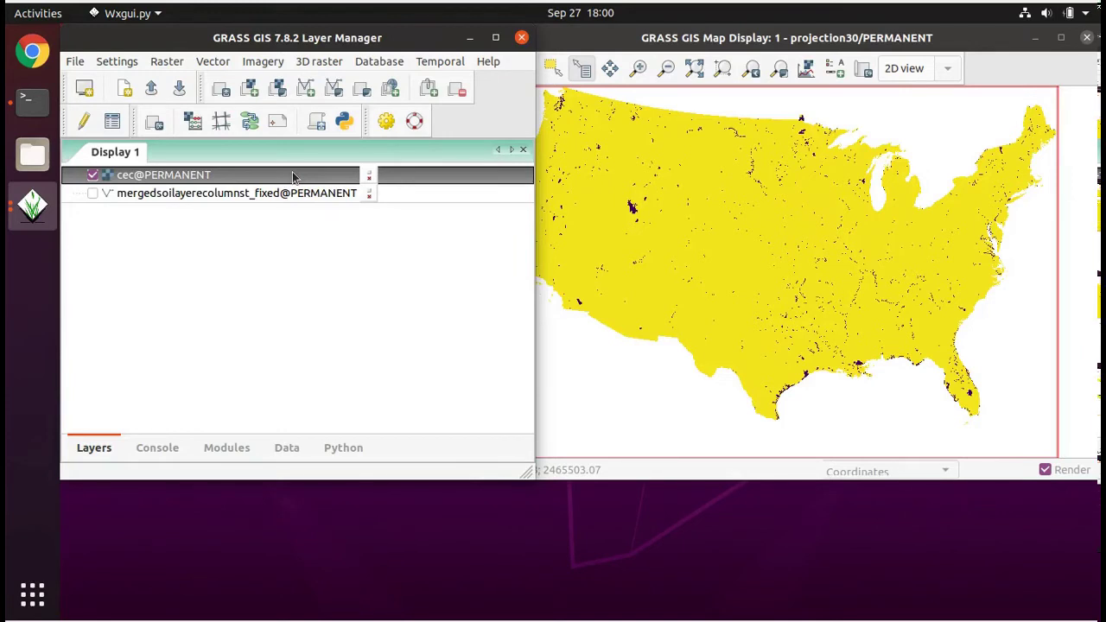
# Start a common-format (r.out.gdal) export of the cec raster, with output file cec.asc in the Desktop's making rasters folder.
pyautogui.click(75, 62)
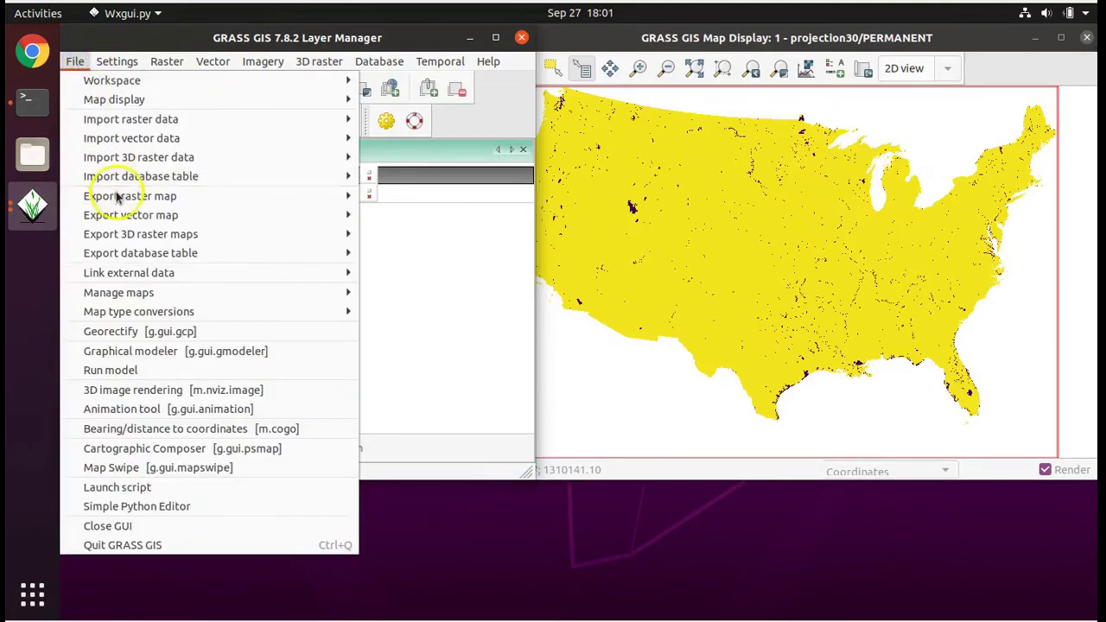
pyautogui.moveTo(123, 203)
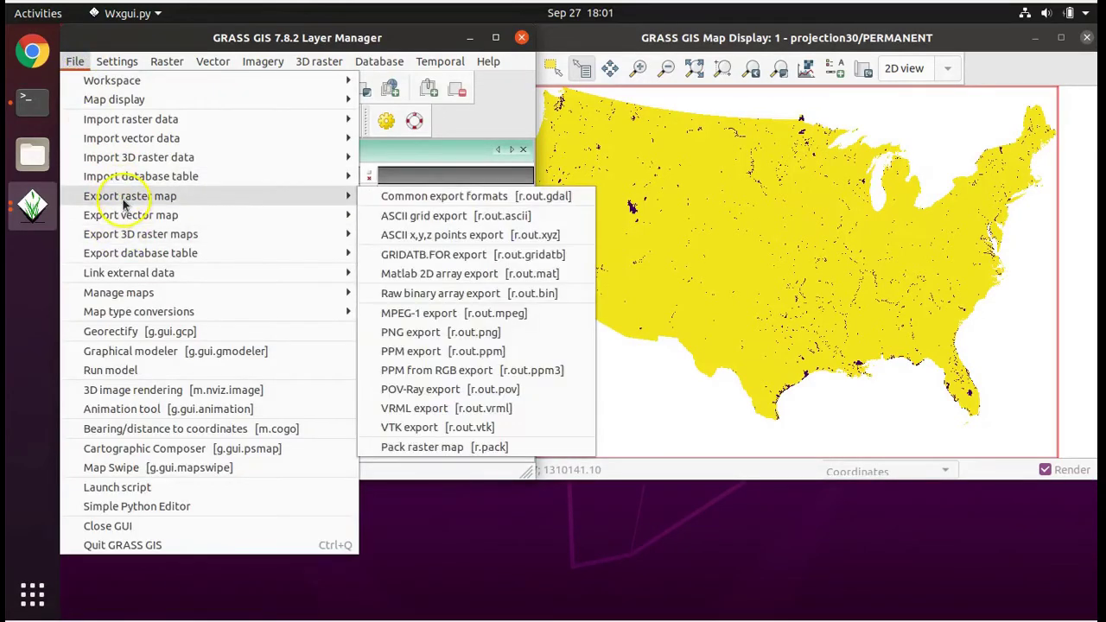
pyautogui.click(423, 195)
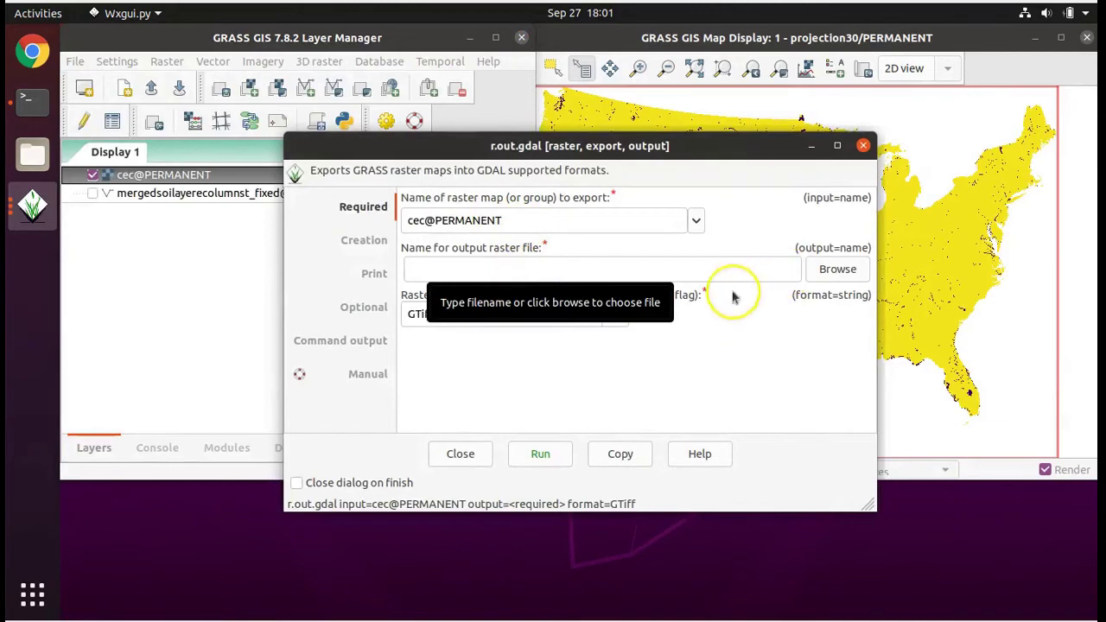
pyautogui.click(837, 270)
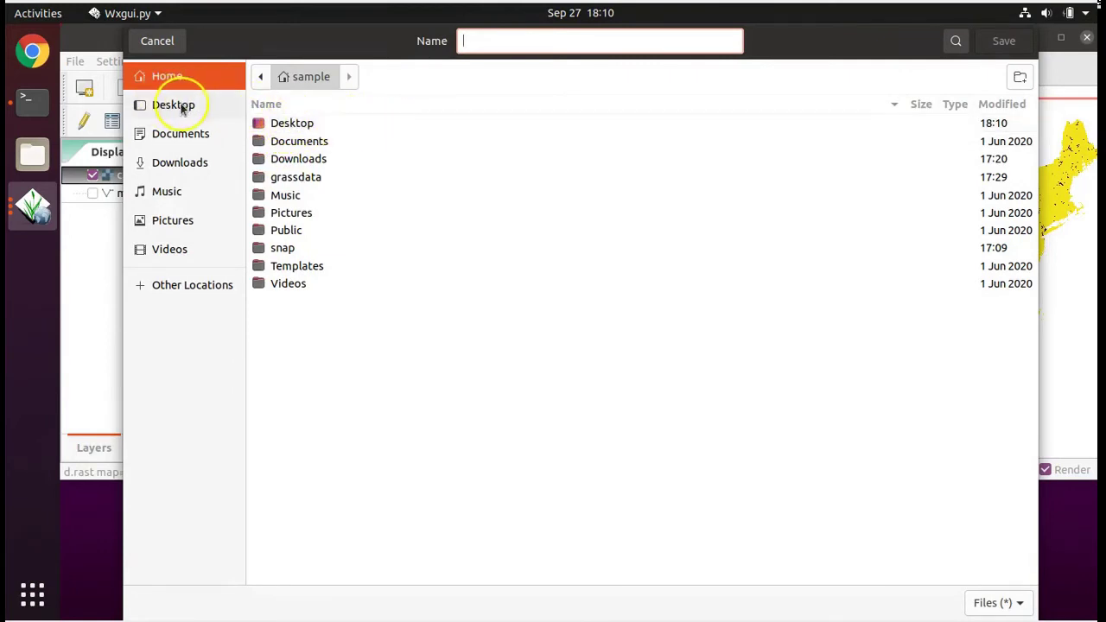
pyautogui.doubleClick(292, 123)
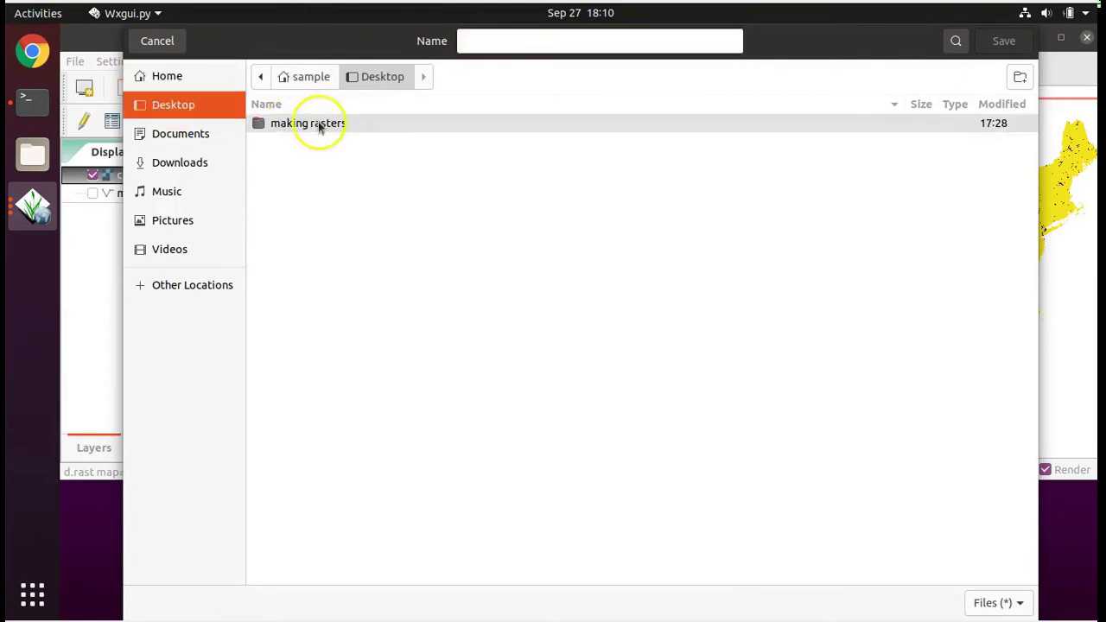
pyautogui.doubleClick(338, 123)
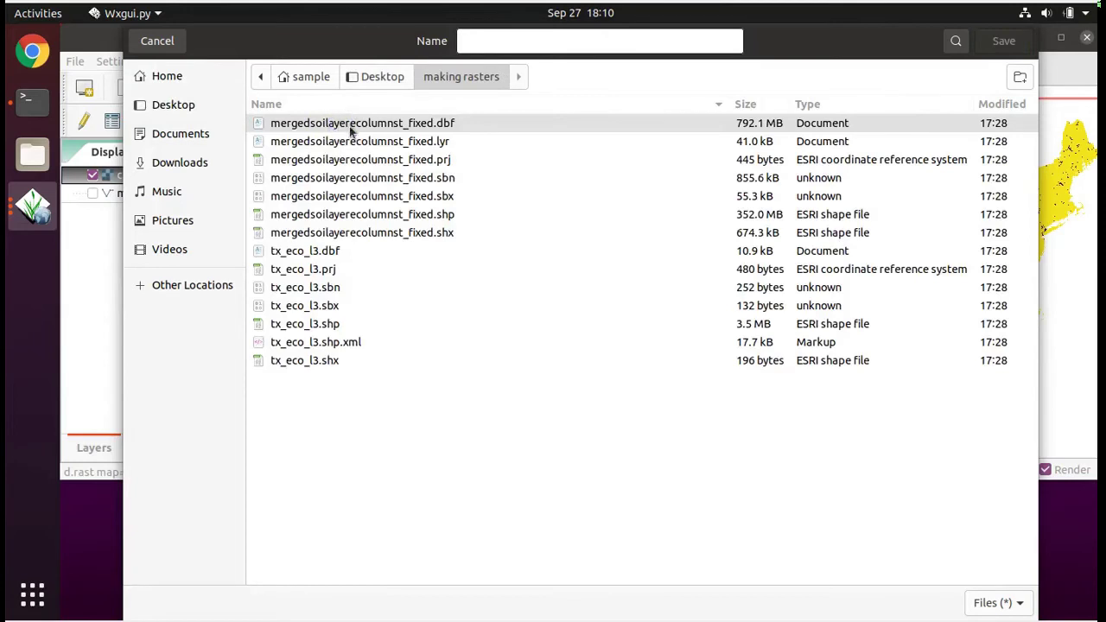
pyautogui.click(545, 38)
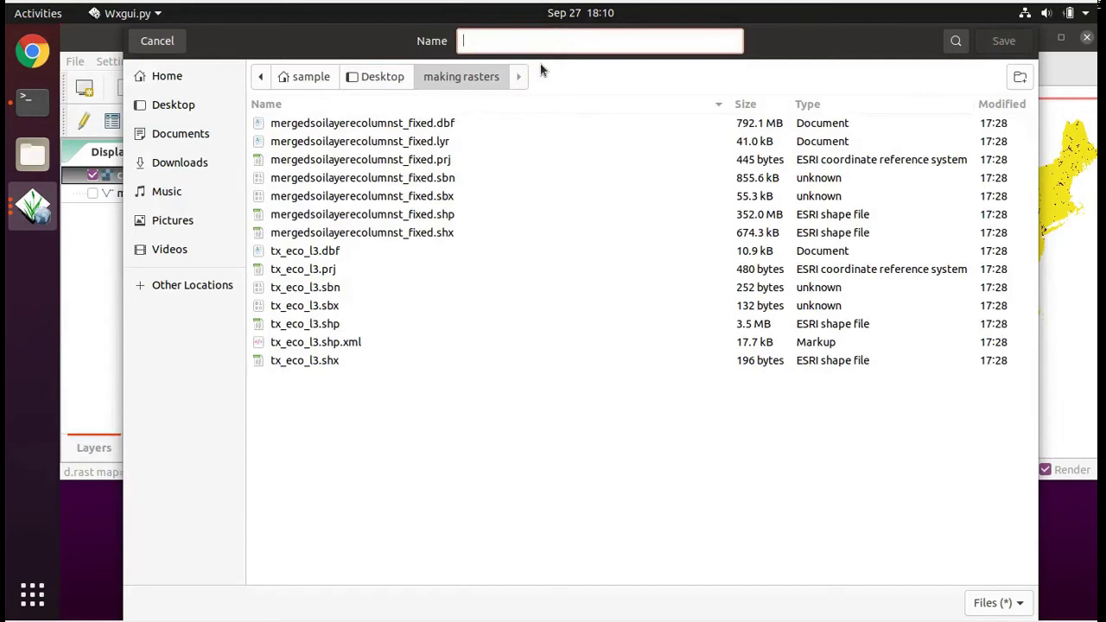
pyautogui.write('cec.asc')
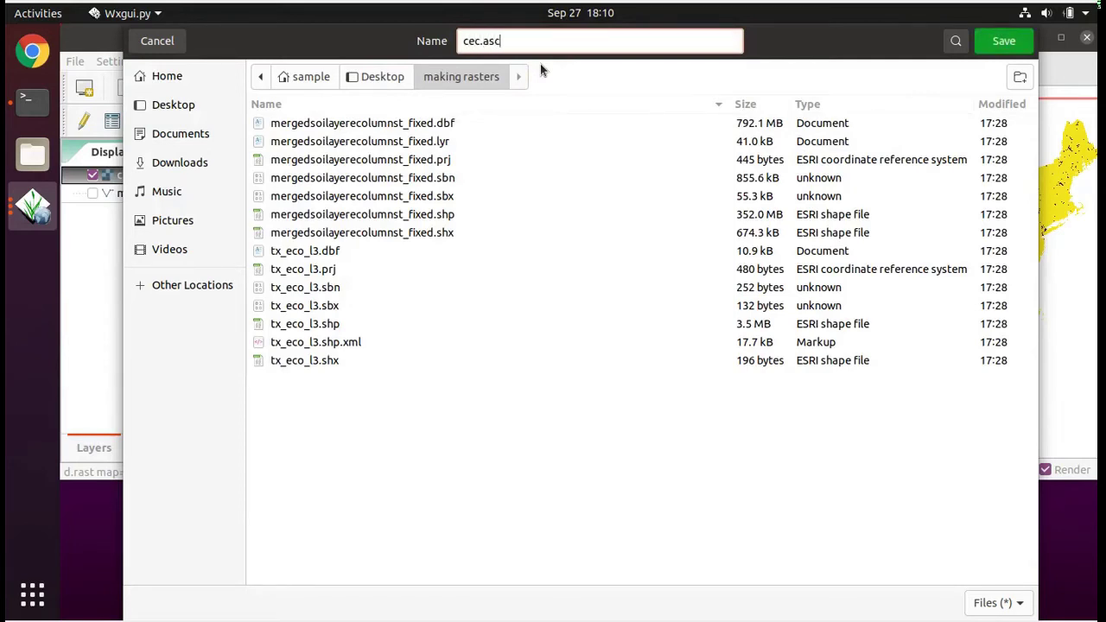
pyautogui.click(1000, 42)
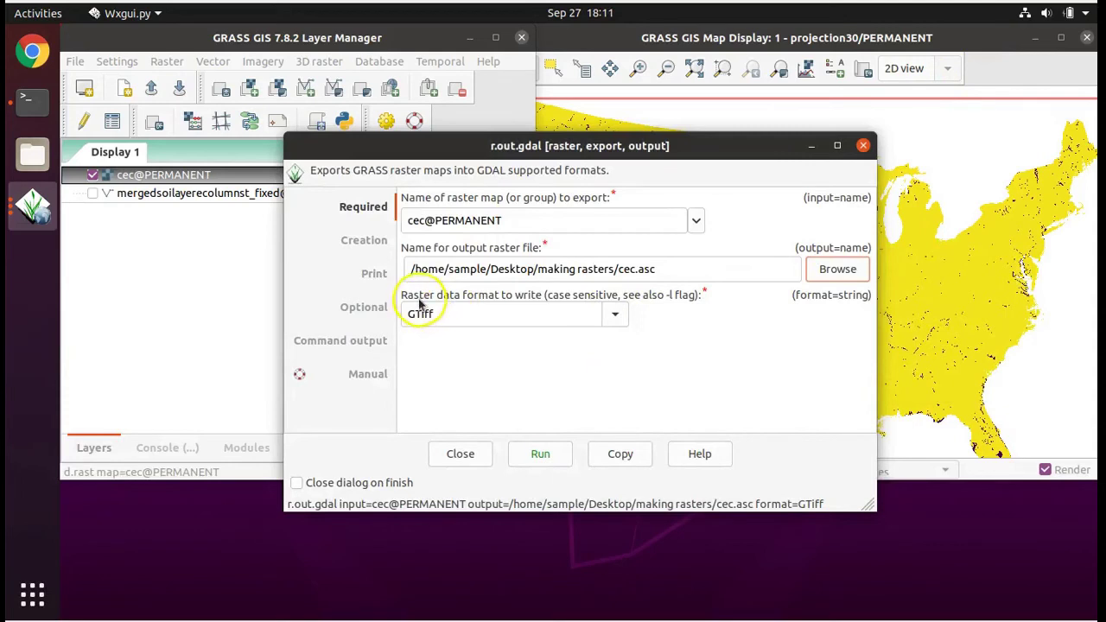
# Set the export format to AAIGrid and force the raster export despite any warnings of data loss.
pyautogui.click(617, 316)
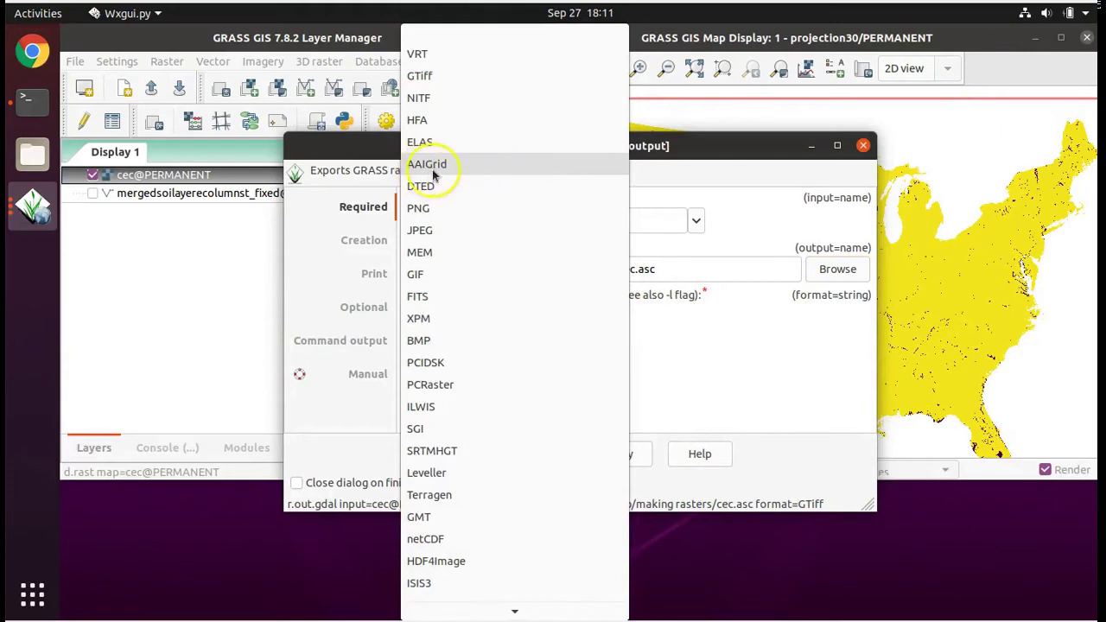
pyautogui.click(436, 168)
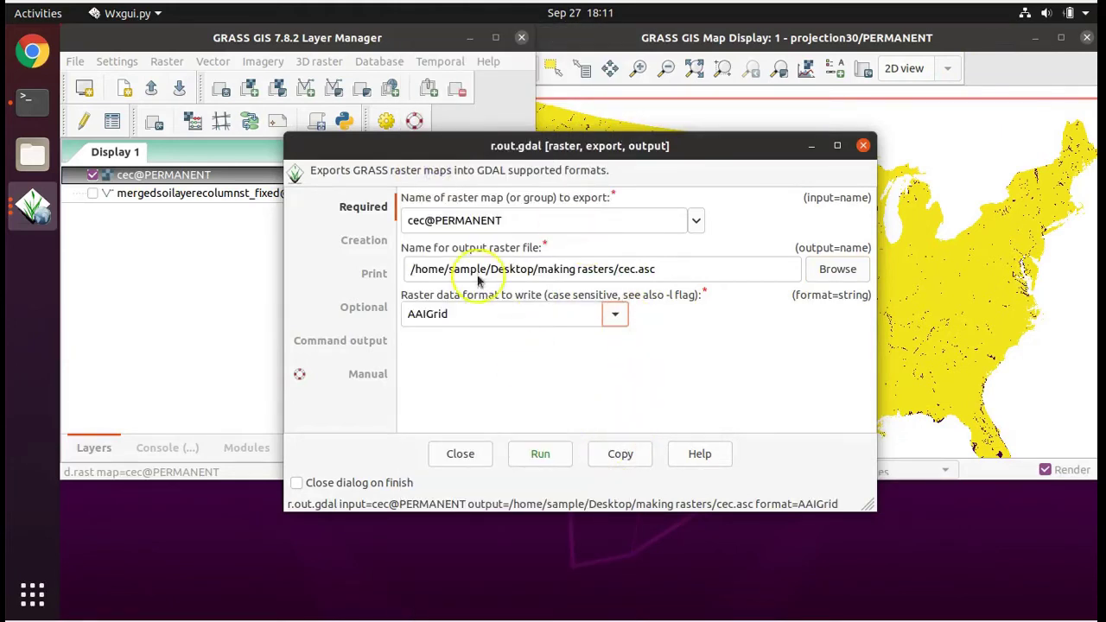
pyautogui.click(373, 313)
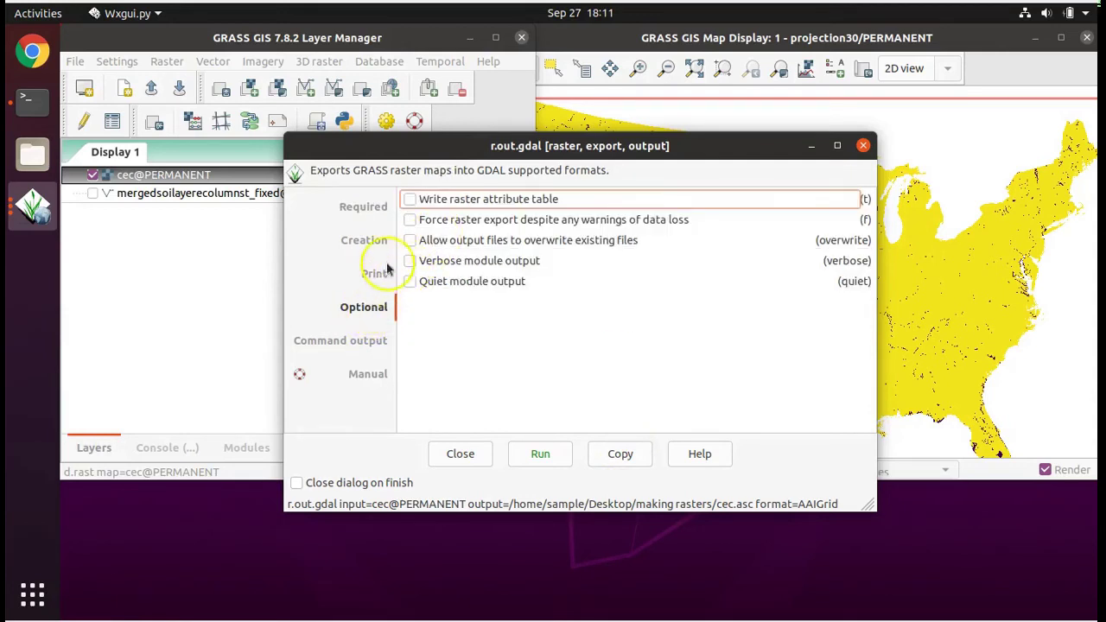
pyautogui.click(409, 221)
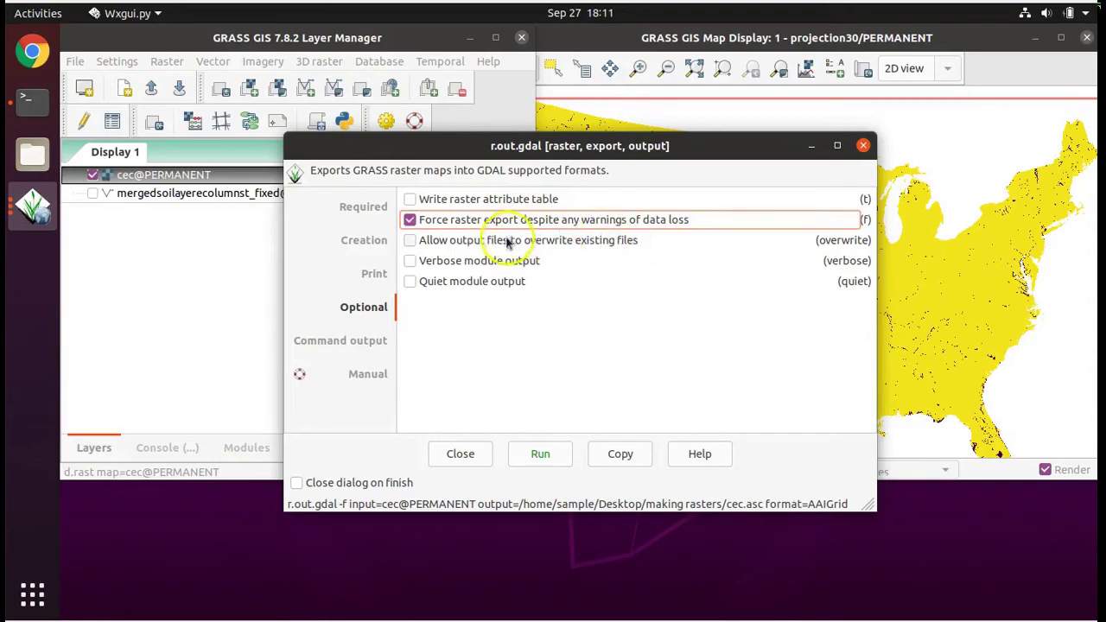
# Set the export's data type to Float64 and assign -9999 as the nodata value for output bands.
pyautogui.click(379, 247)
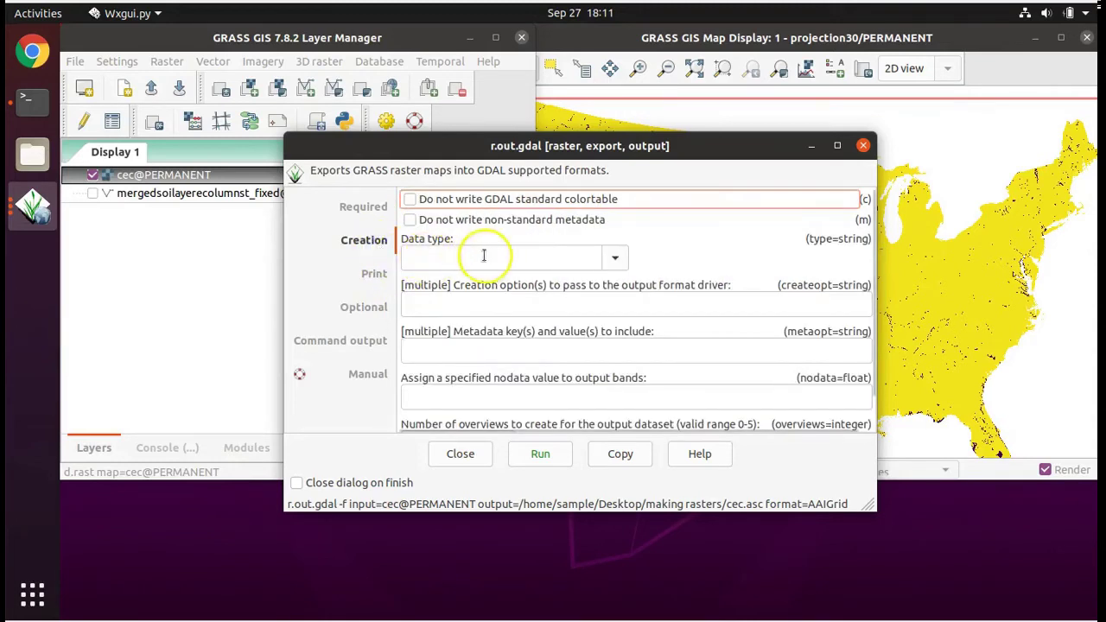
pyautogui.click(614, 260)
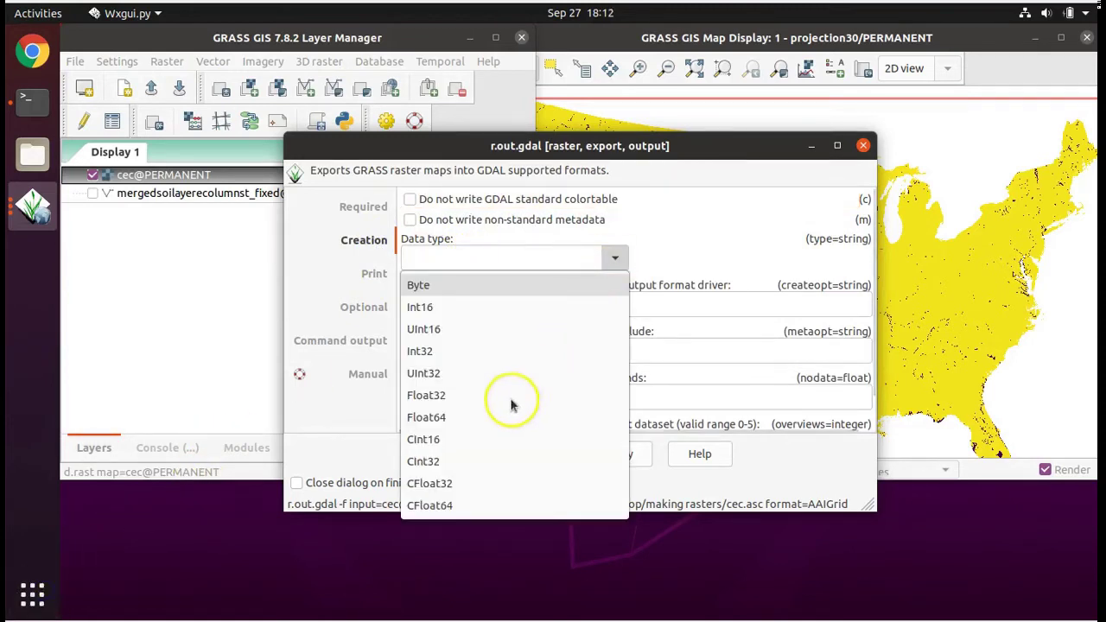
pyautogui.click(448, 419)
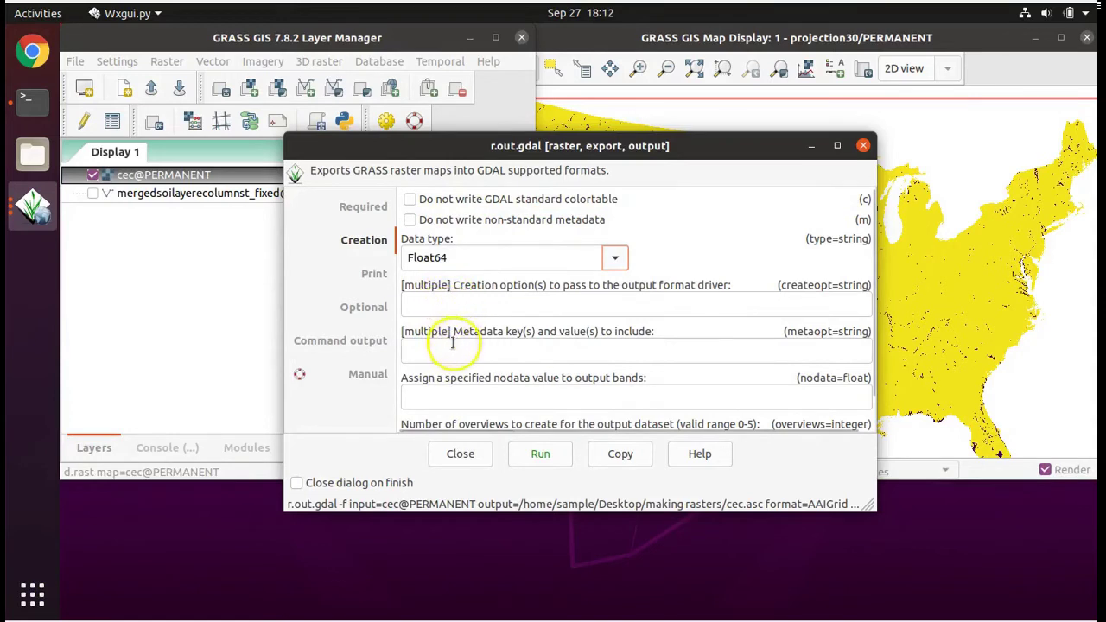
pyautogui.click(451, 402)
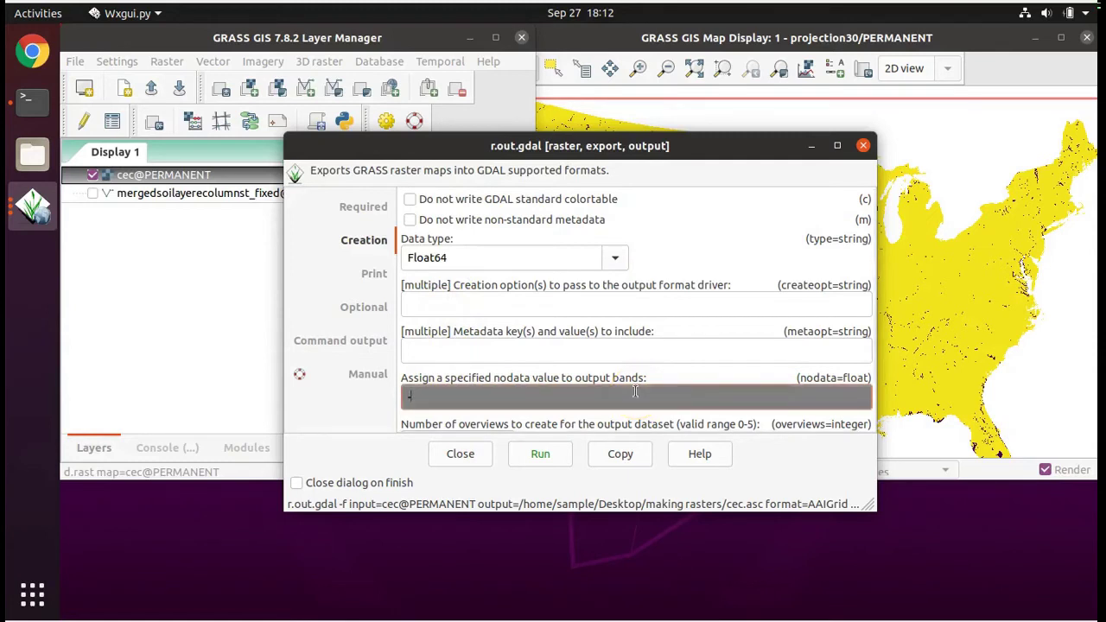
pyautogui.write('-9999')
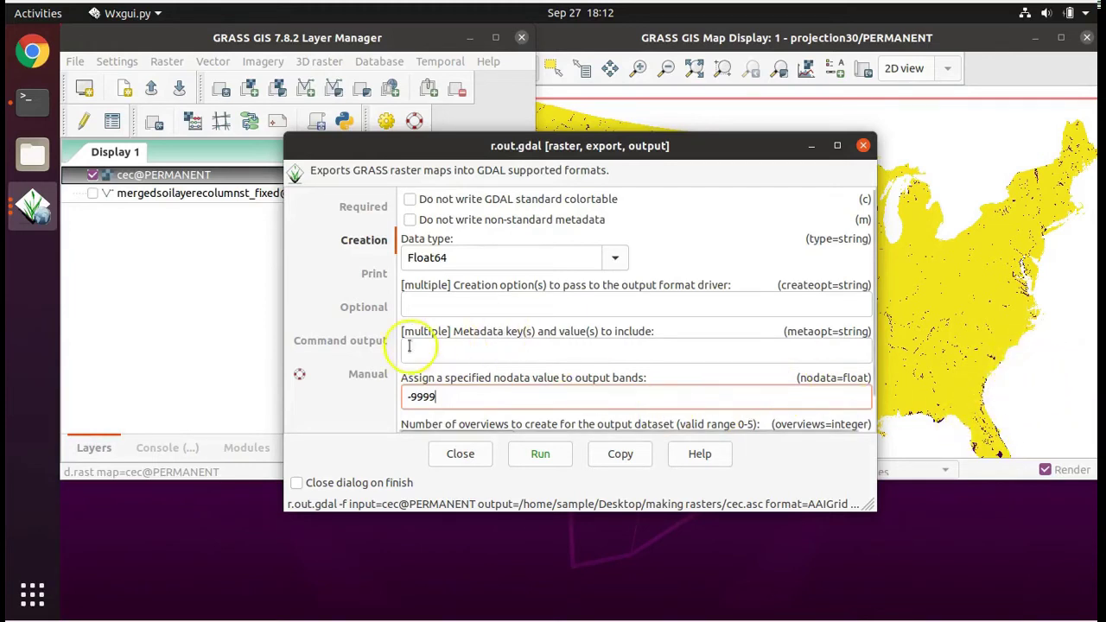
# Run the cec raster export and close the r.out.gdal dialog.
pyautogui.click(377, 311)
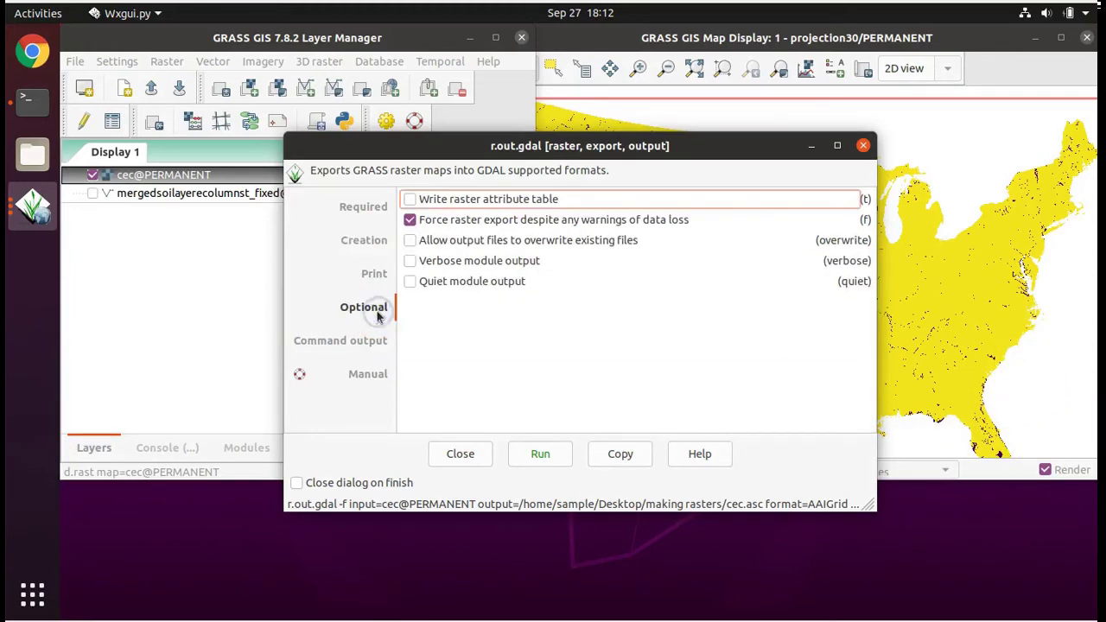
pyautogui.click(537, 454)
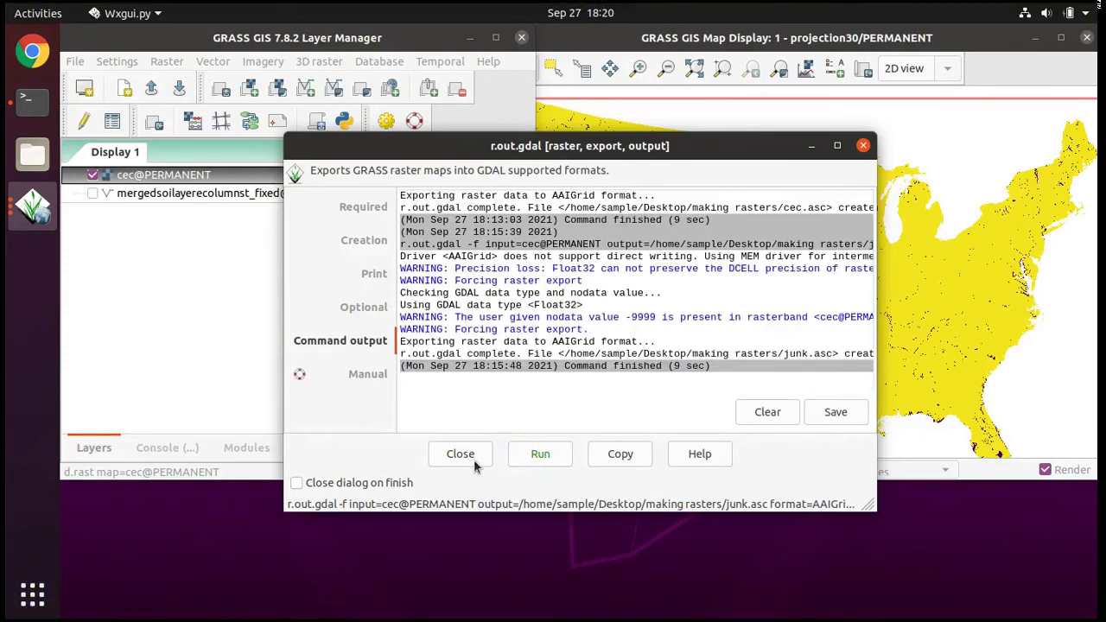
pyautogui.click(469, 457)
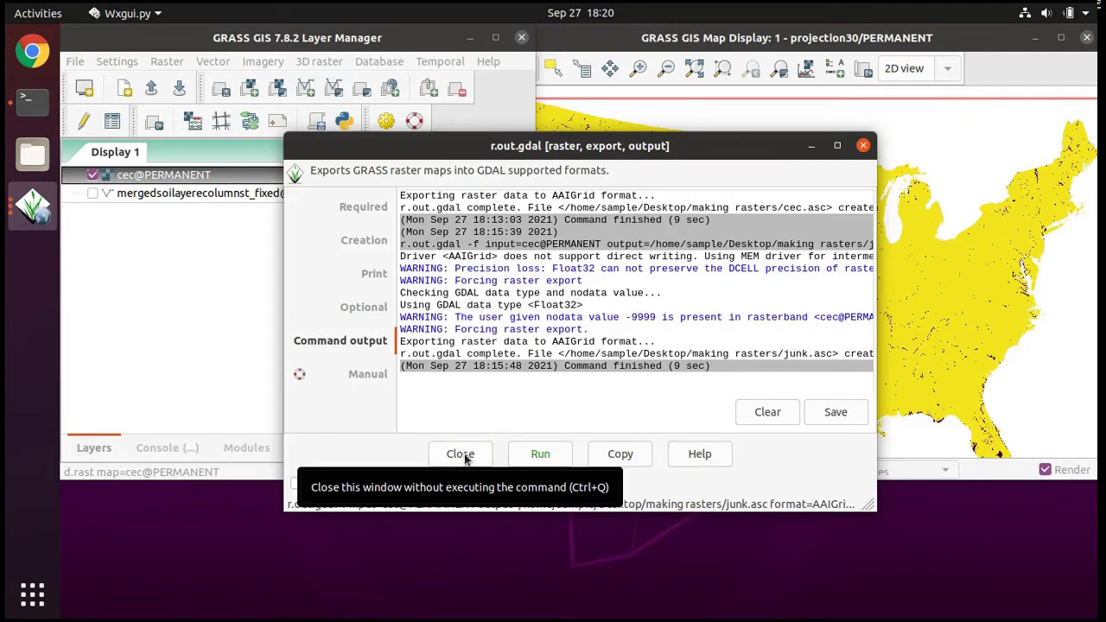
pyautogui.click(460, 454)
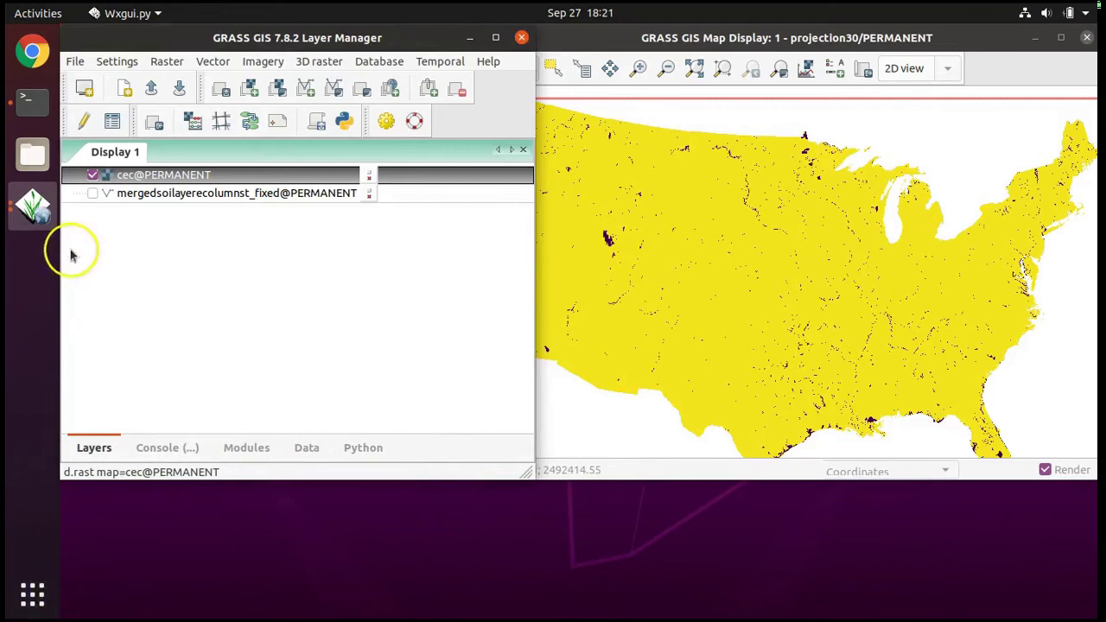
# Switch to the Files app and open cec.asc from the Desktop's making rasters folder in Text Editor.
pyautogui.click(41, 156)
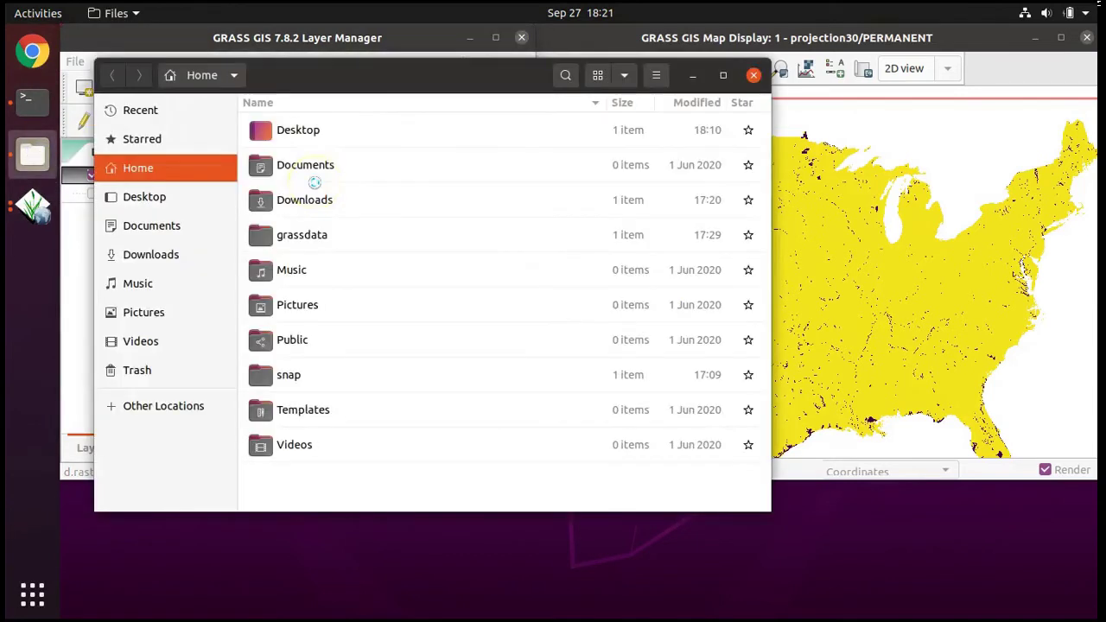
pyautogui.click(151, 199)
pyautogui.doubleClick(328, 134)
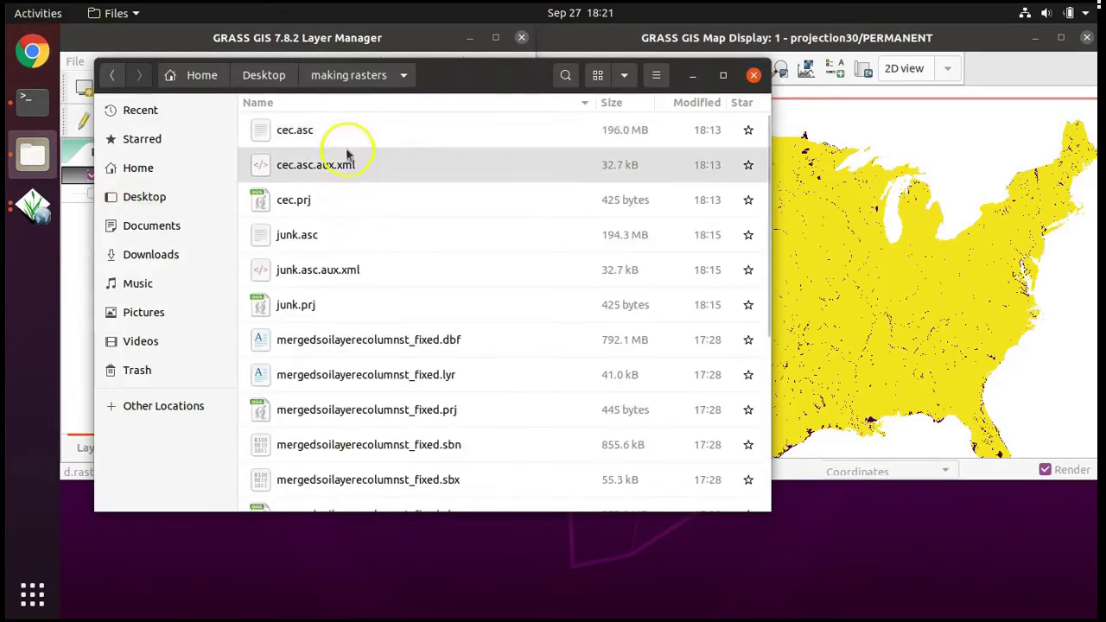
pyautogui.click(328, 135)
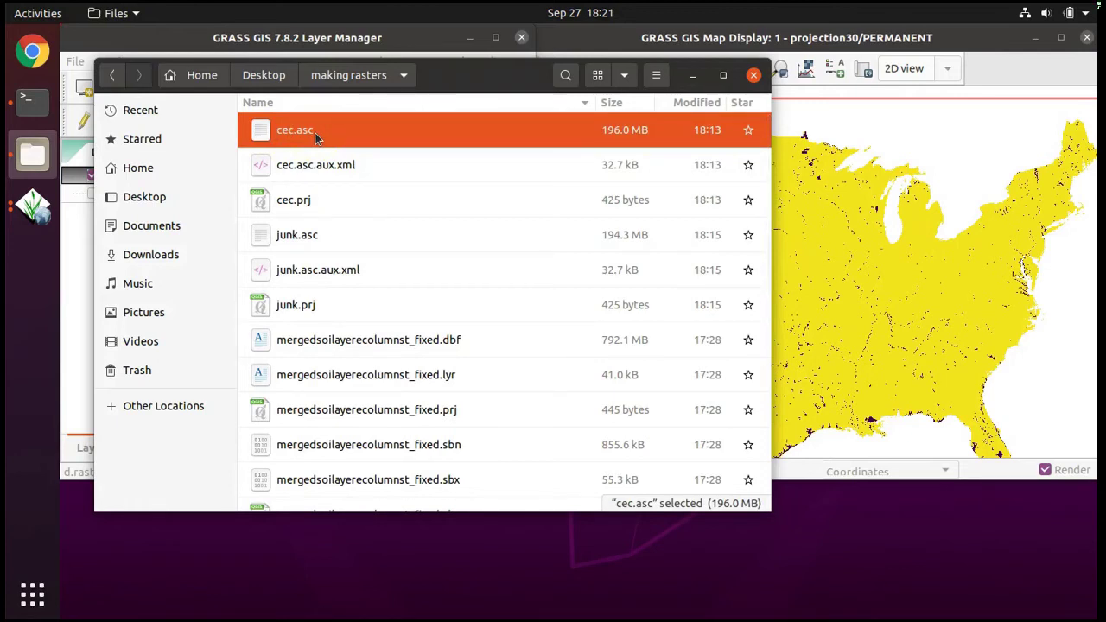
pyautogui.rightClick(315, 134)
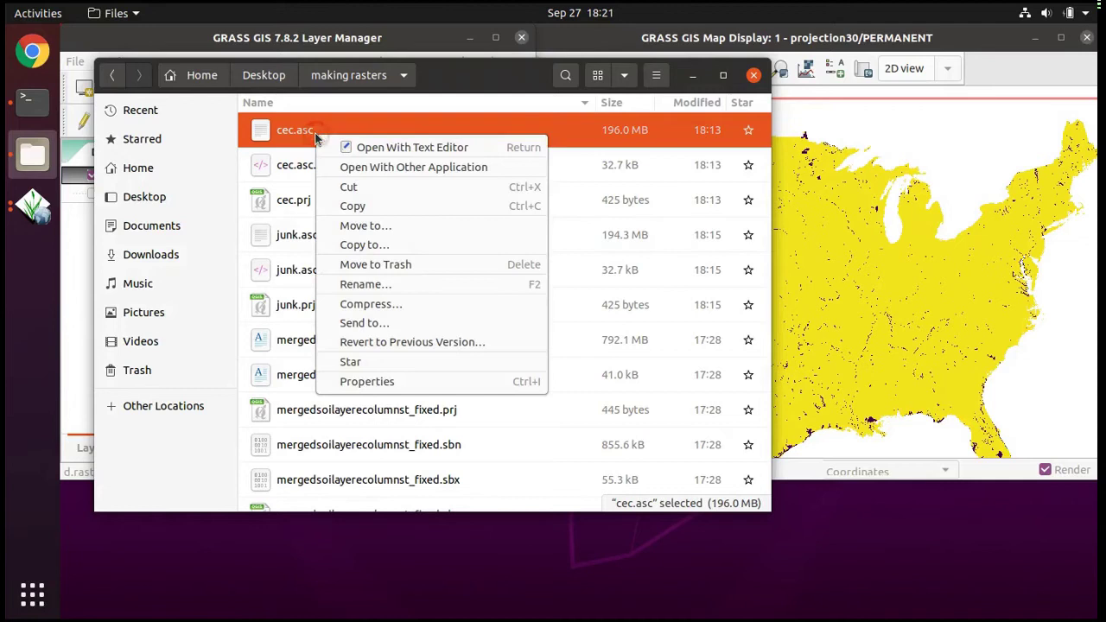
pyautogui.click(429, 148)
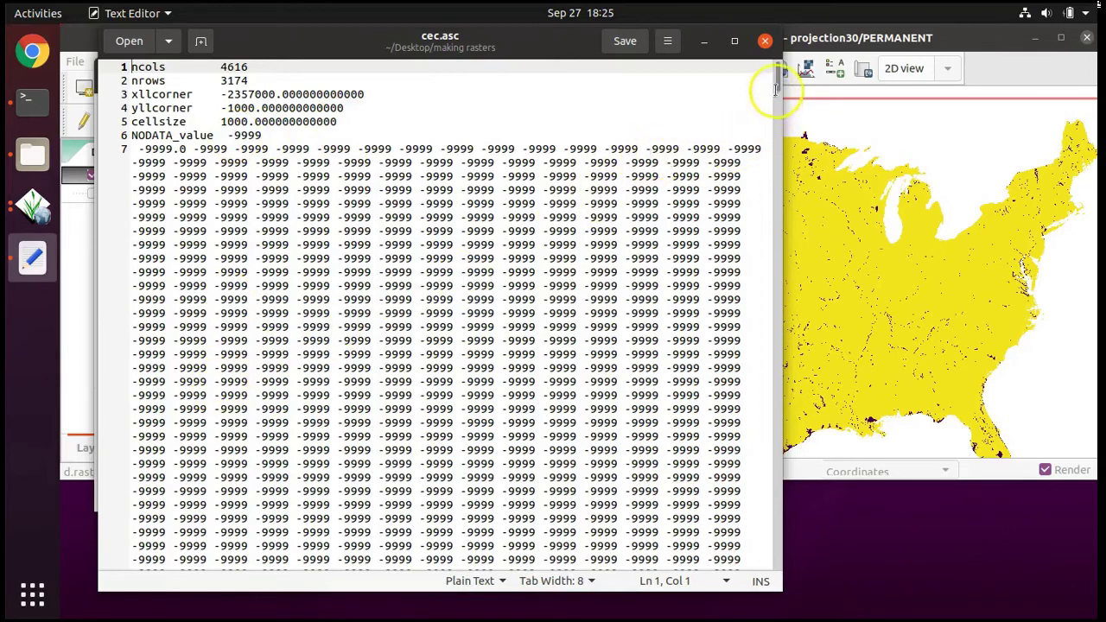
# Examine the header and cell values in cec.asc, and close the text editor and the file manager.
pyautogui.moveTo(780, 80); pyautogui.dragTo(780, 79)
pyautogui.moveTo(220, 121); pyautogui.dragTo(699, 164)
pyautogui.click(684, 219)
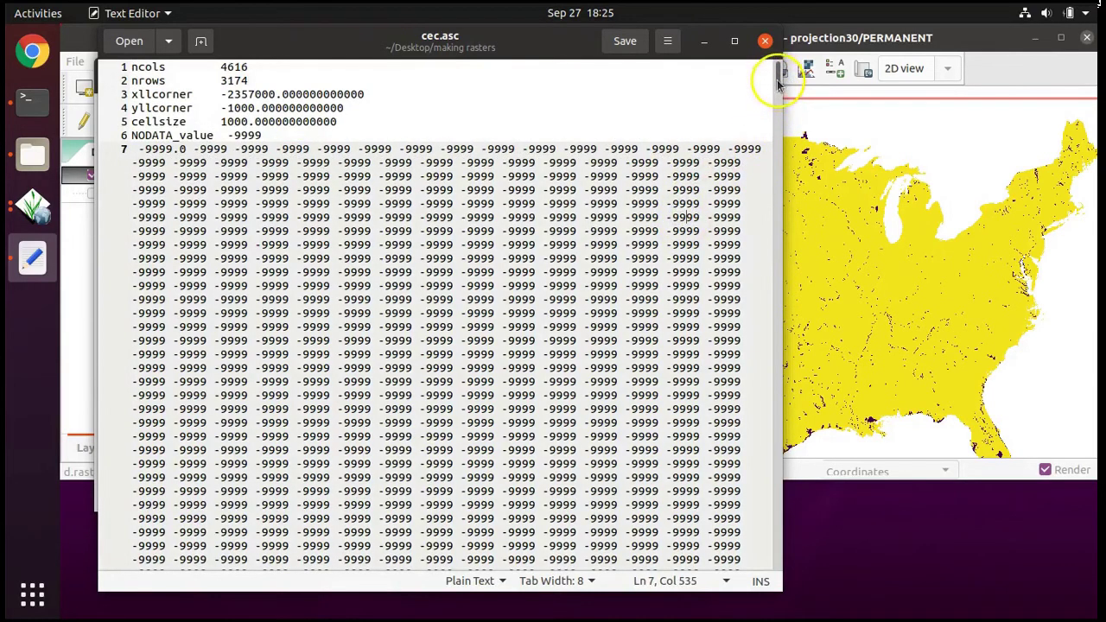
pyautogui.moveTo(777, 80); pyautogui.dragTo(777, 110)
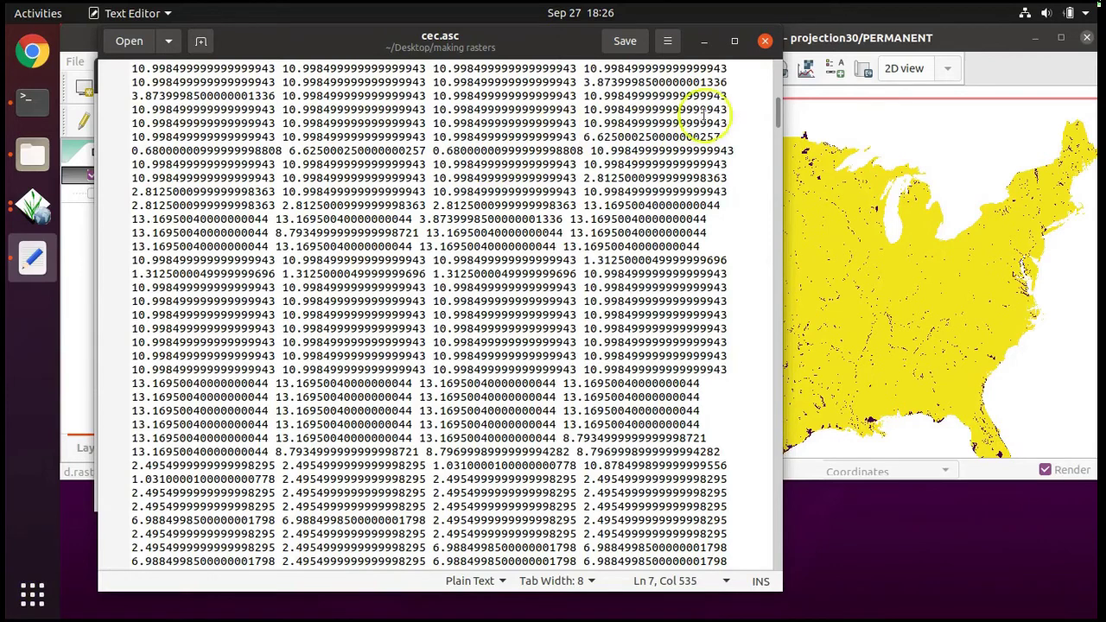
pyautogui.click(766, 43)
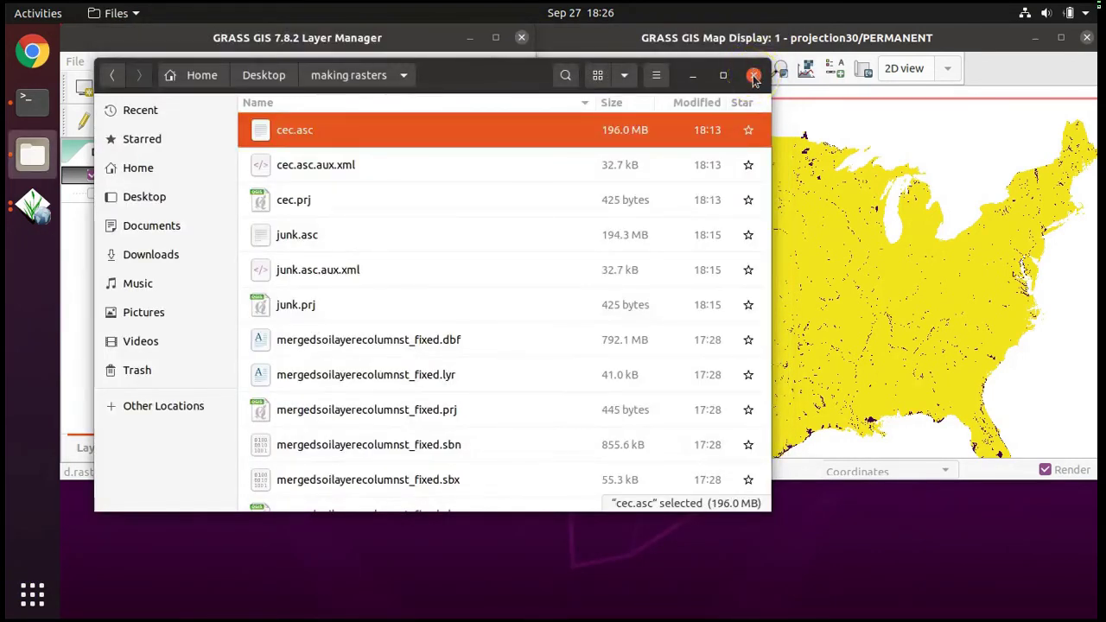
pyautogui.click(753, 76)
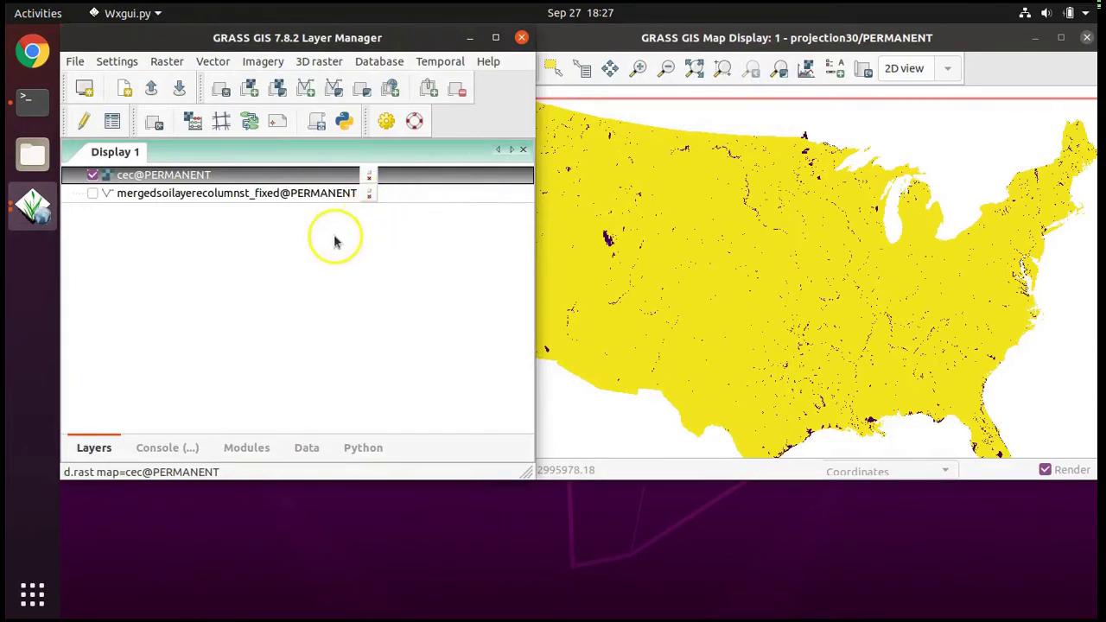
# Import the tx_eco_l3.shp shapefile from the Desktop's making rasters folder as a vector map, reprojecting it to the current location.
pyautogui.click(76, 63)
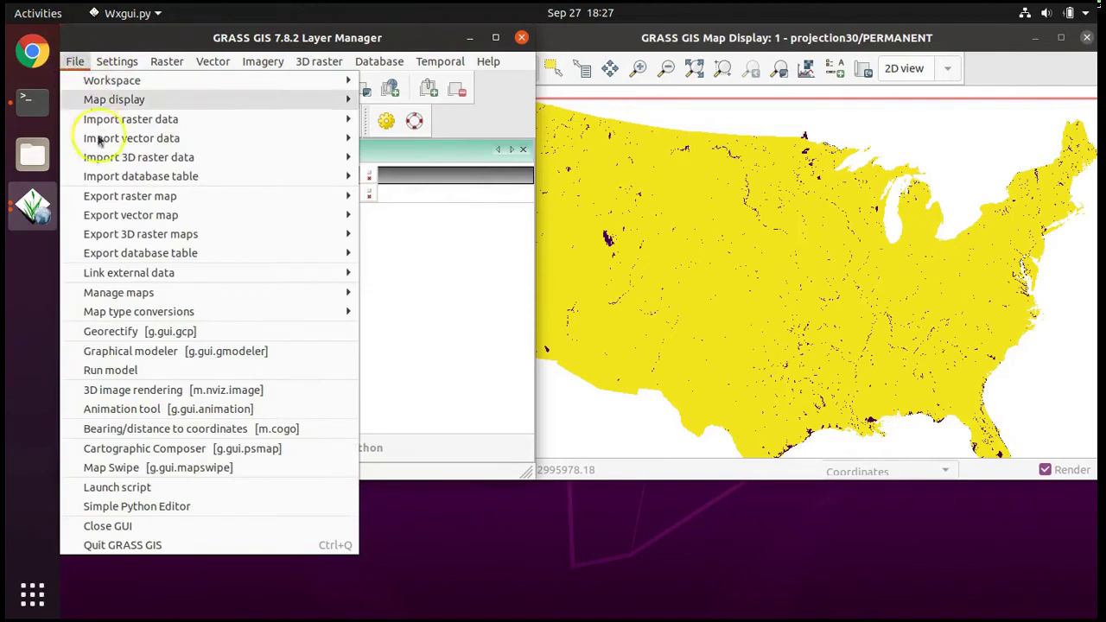
pyautogui.moveTo(99, 138)
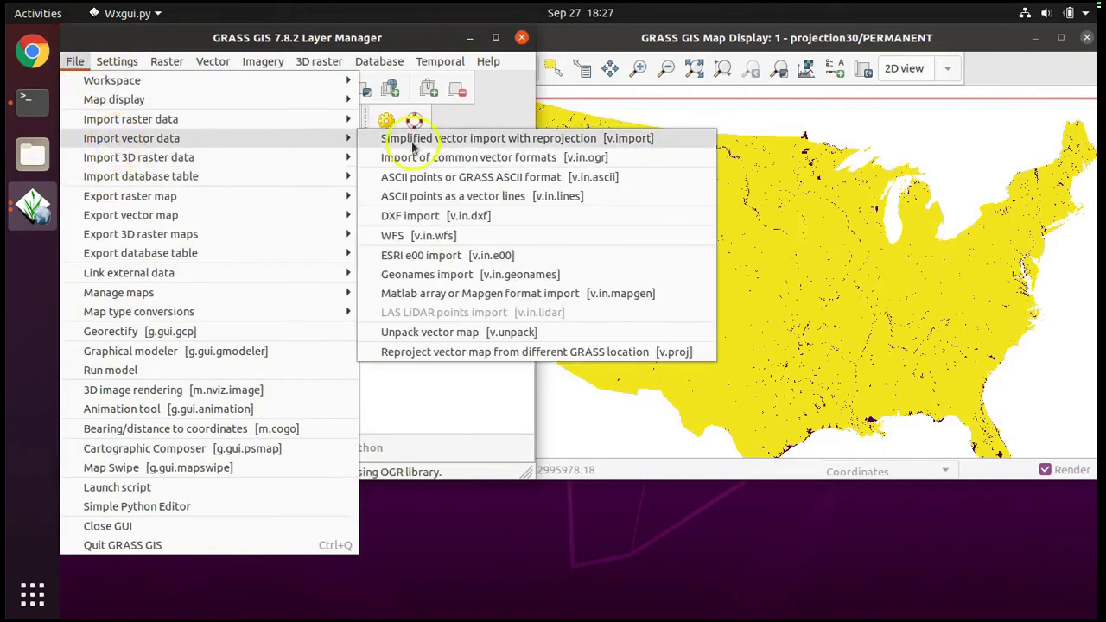
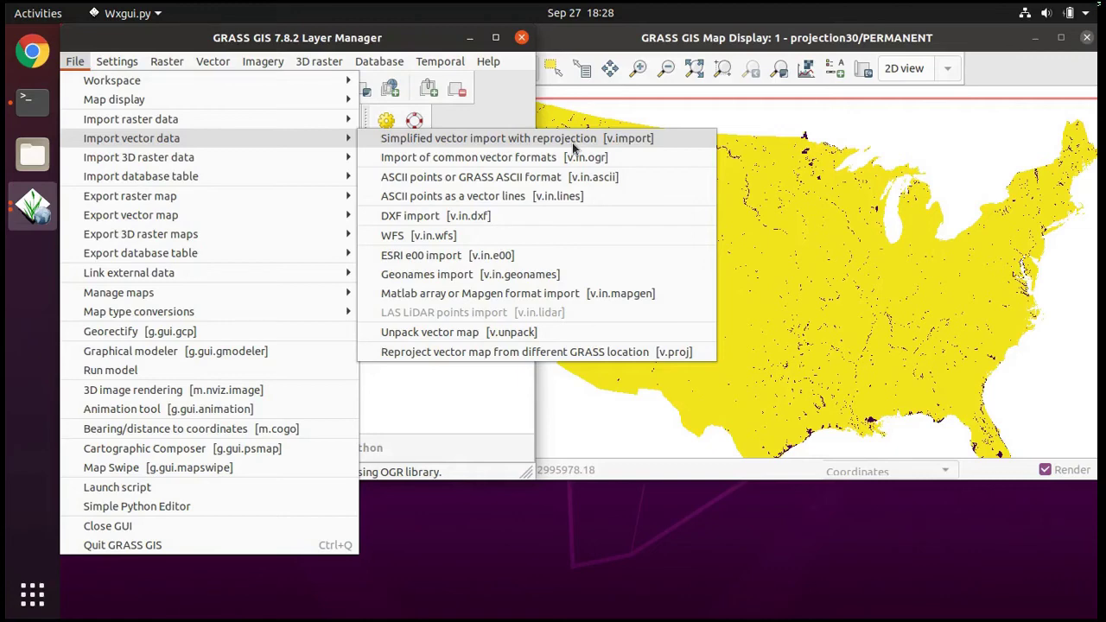
pyautogui.click(572, 142)
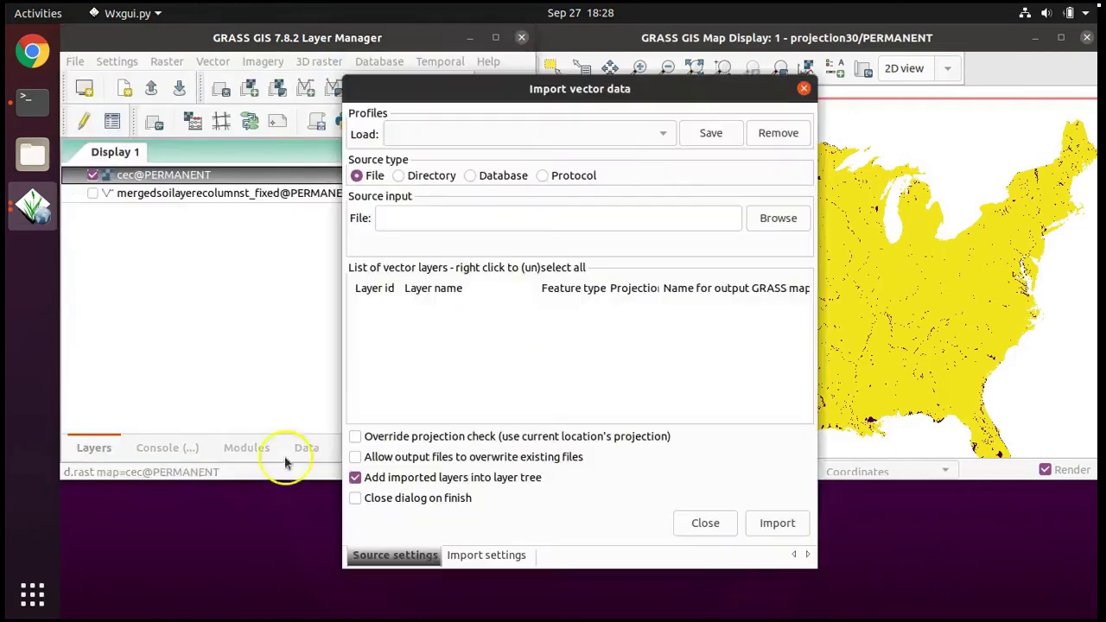
pyautogui.click(795, 223)
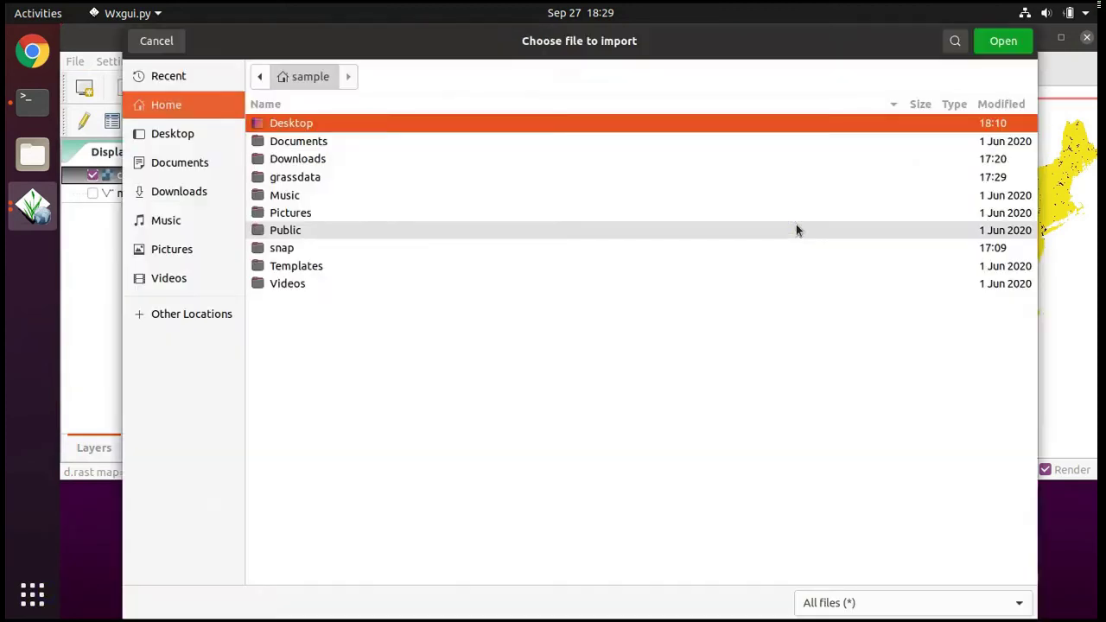
pyautogui.click(212, 135)
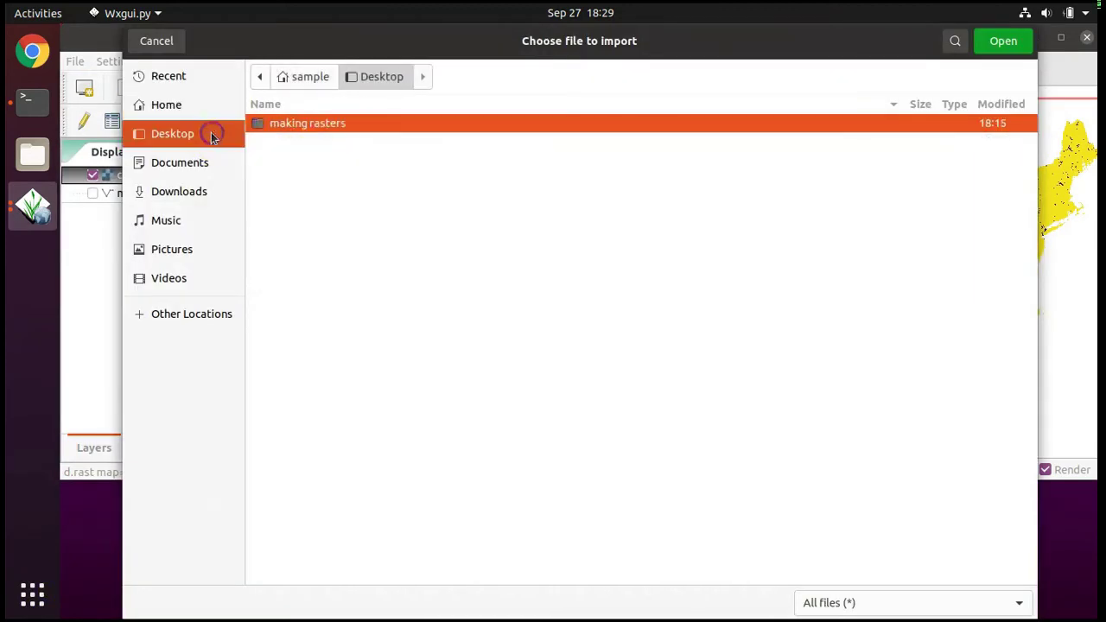
pyautogui.doubleClick(341, 125)
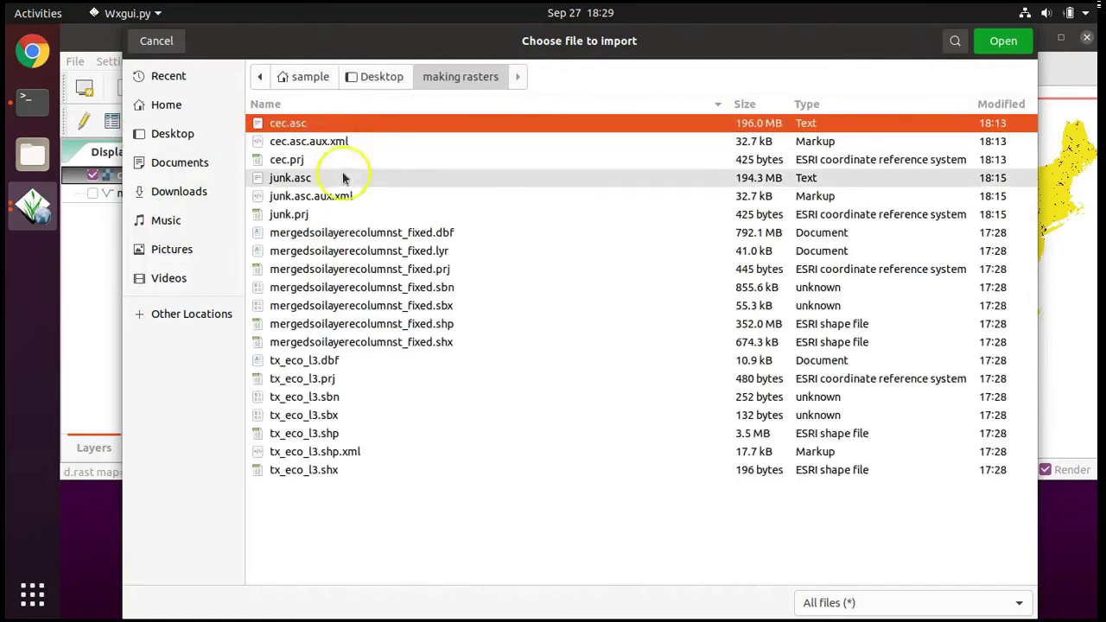
pyautogui.click(359, 437)
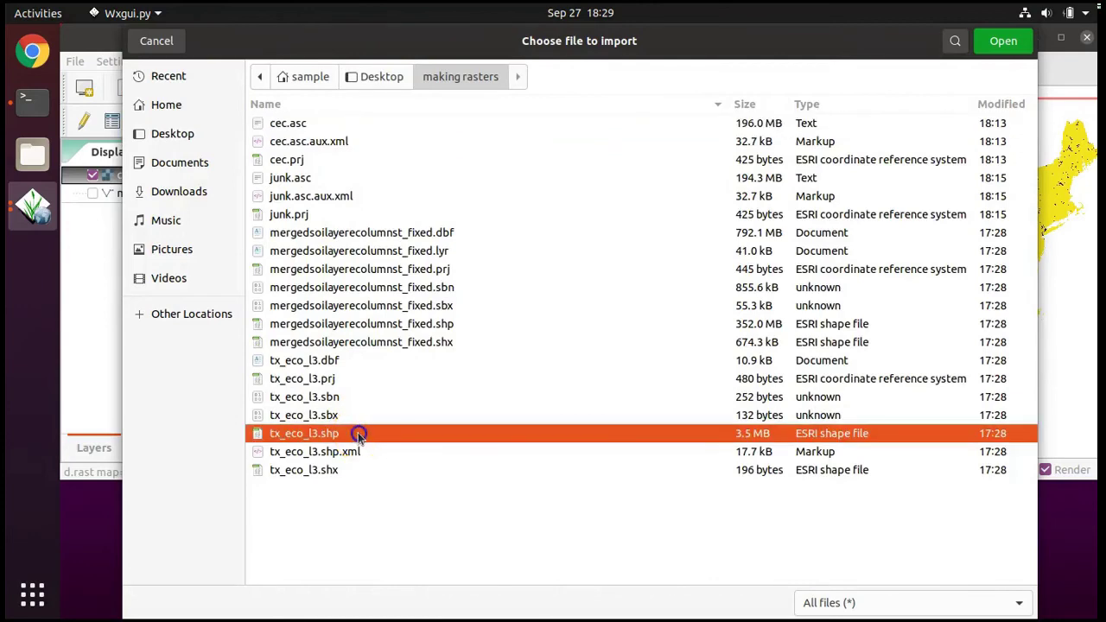
pyautogui.click(1013, 45)
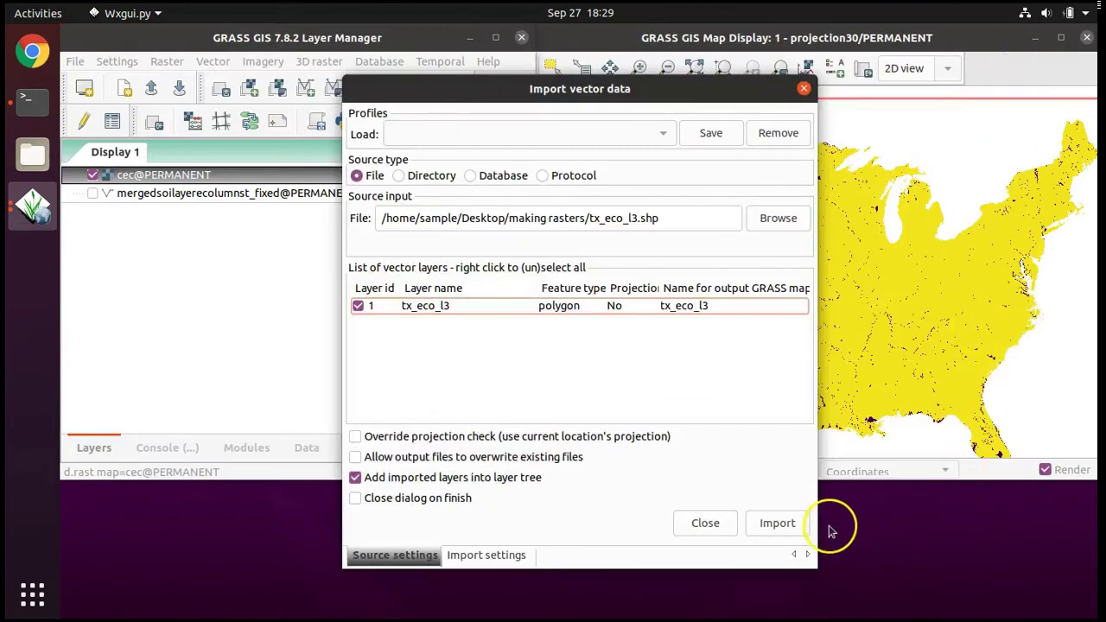
pyautogui.click(796, 525)
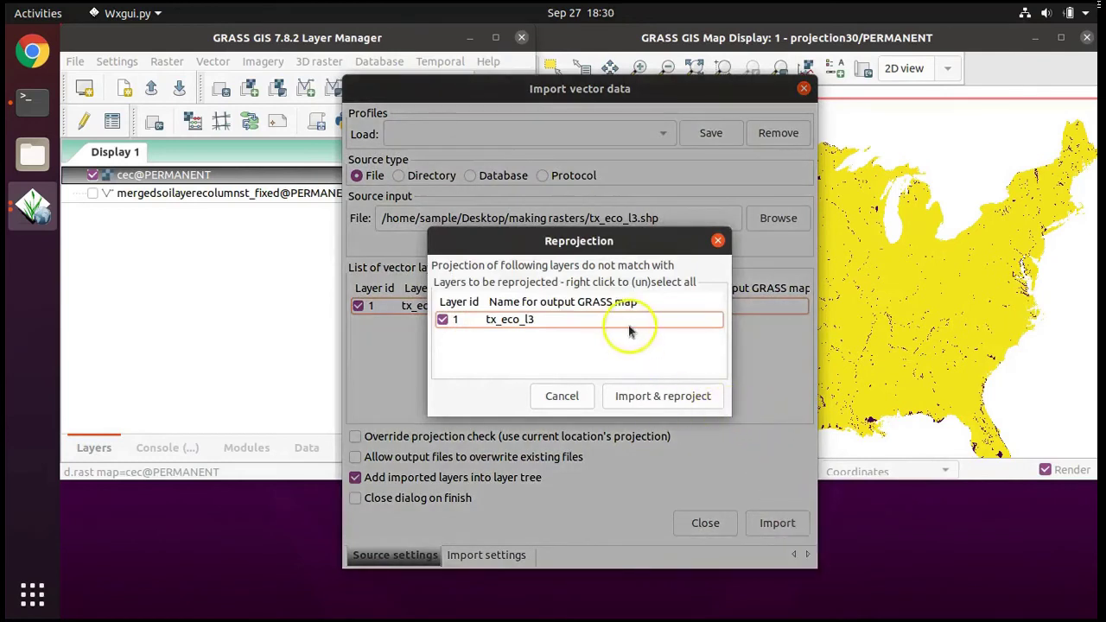
pyautogui.click(662, 396)
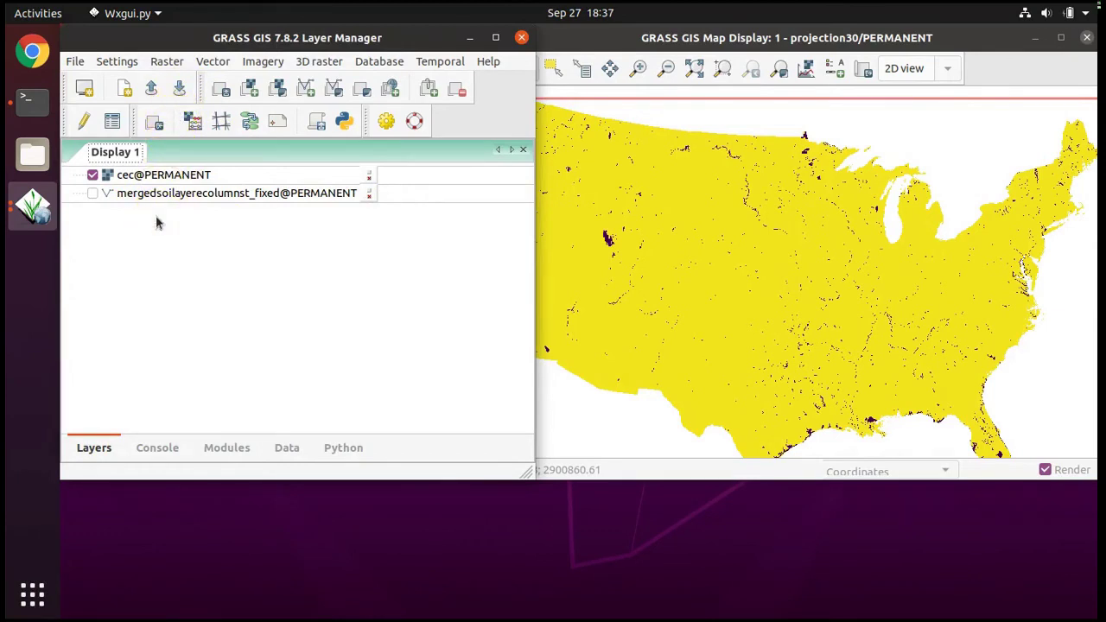
# Add the tx_eco_l3 vector map to the map display and zoom the display to that map.
pyautogui.click(76, 64)
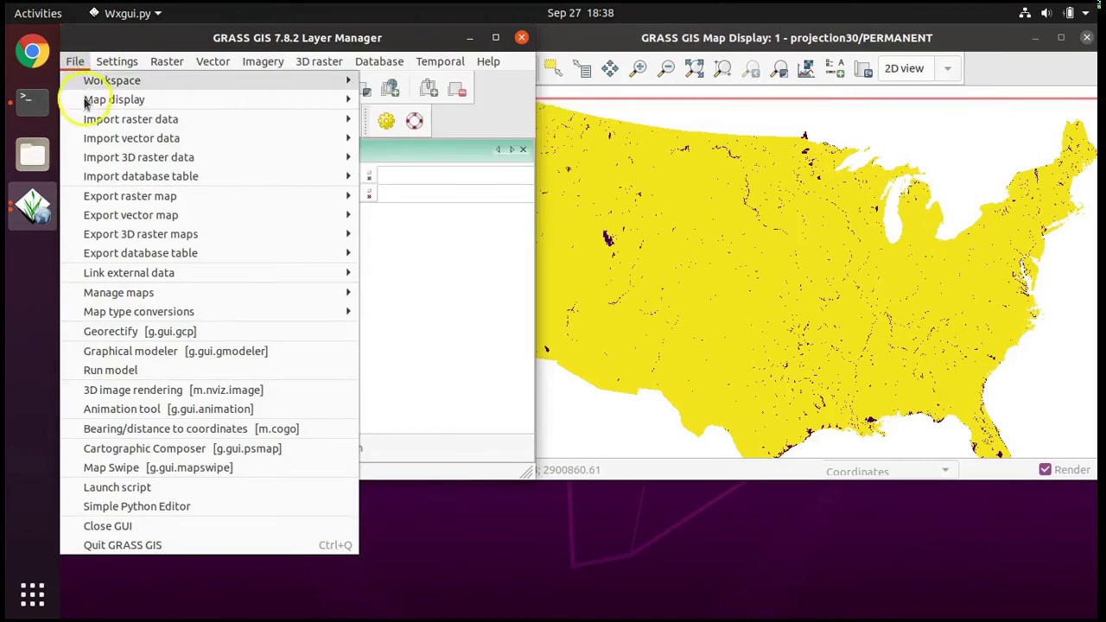
pyautogui.moveTo(173, 100)
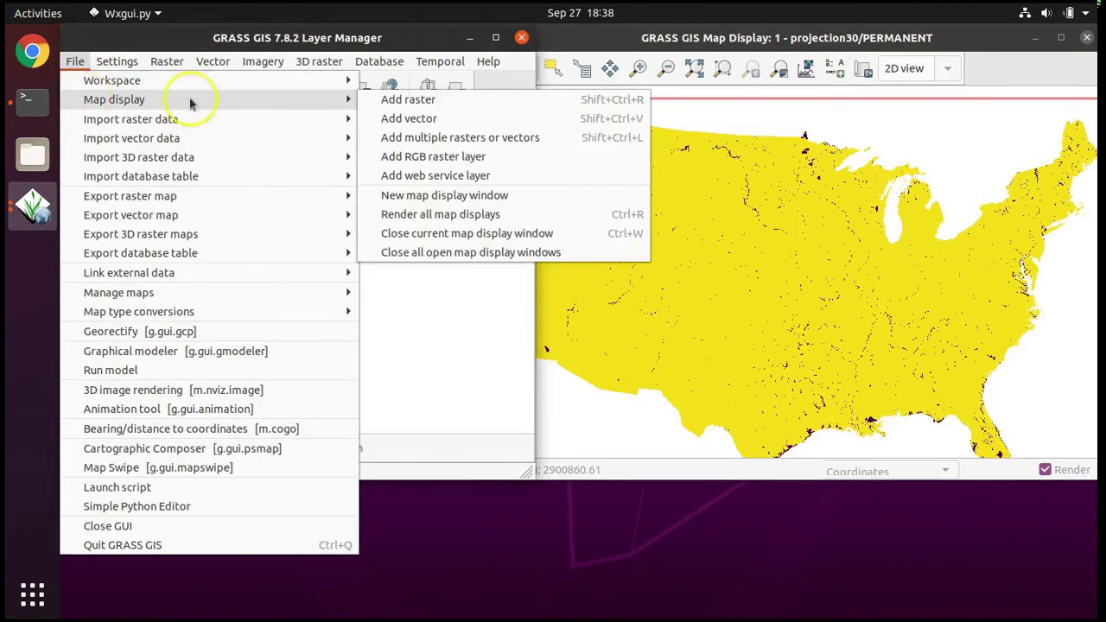
pyautogui.click(413, 119)
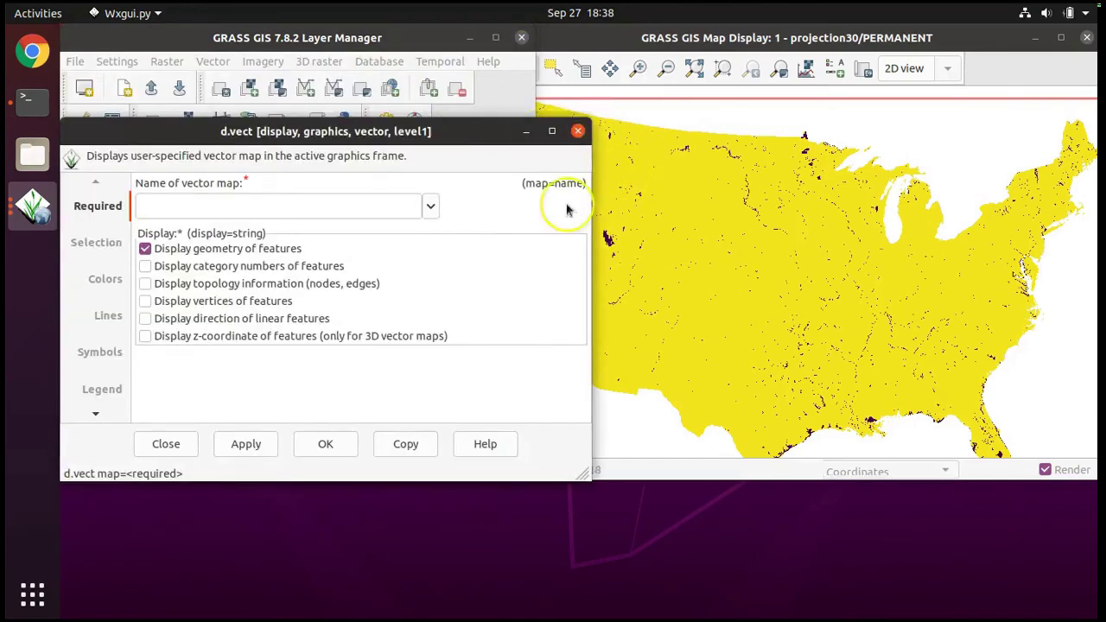
pyautogui.click(431, 207)
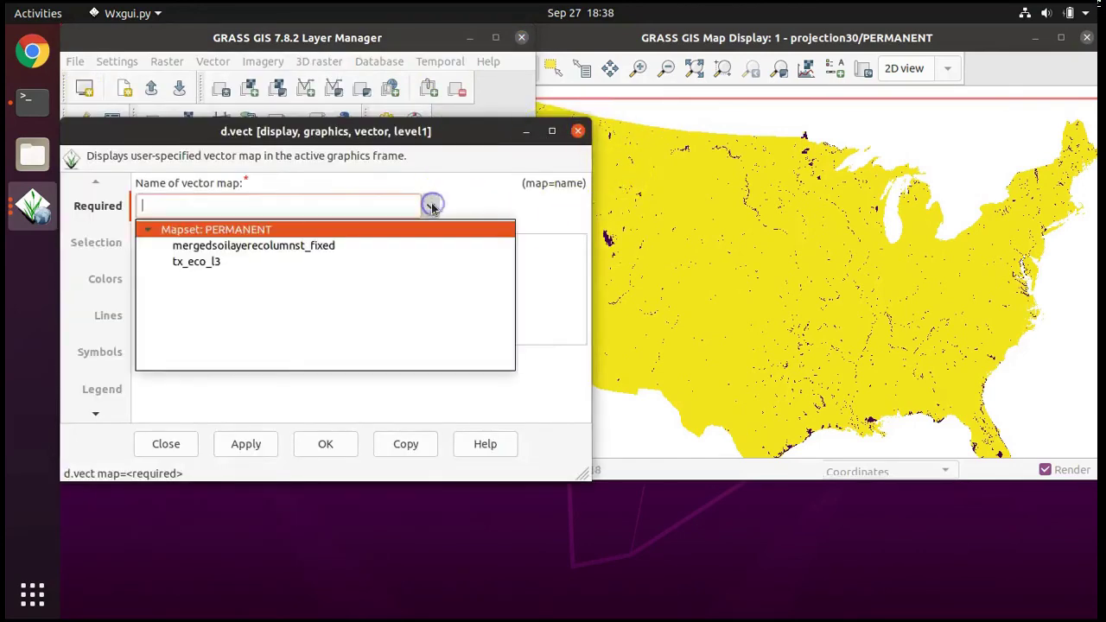
pyautogui.click(198, 261)
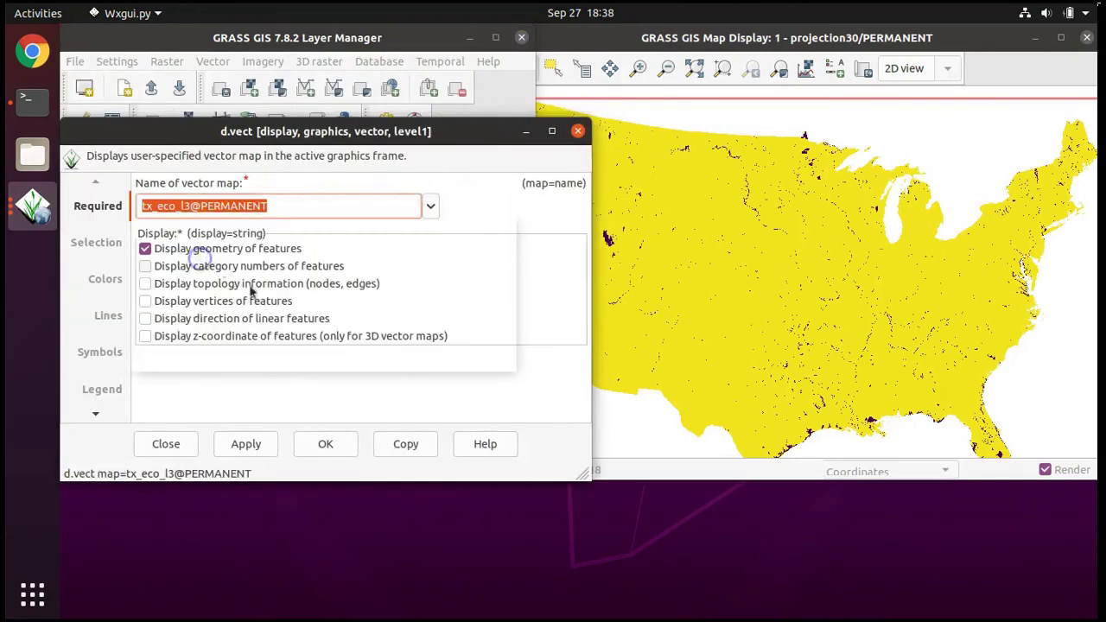
pyautogui.click(318, 459)
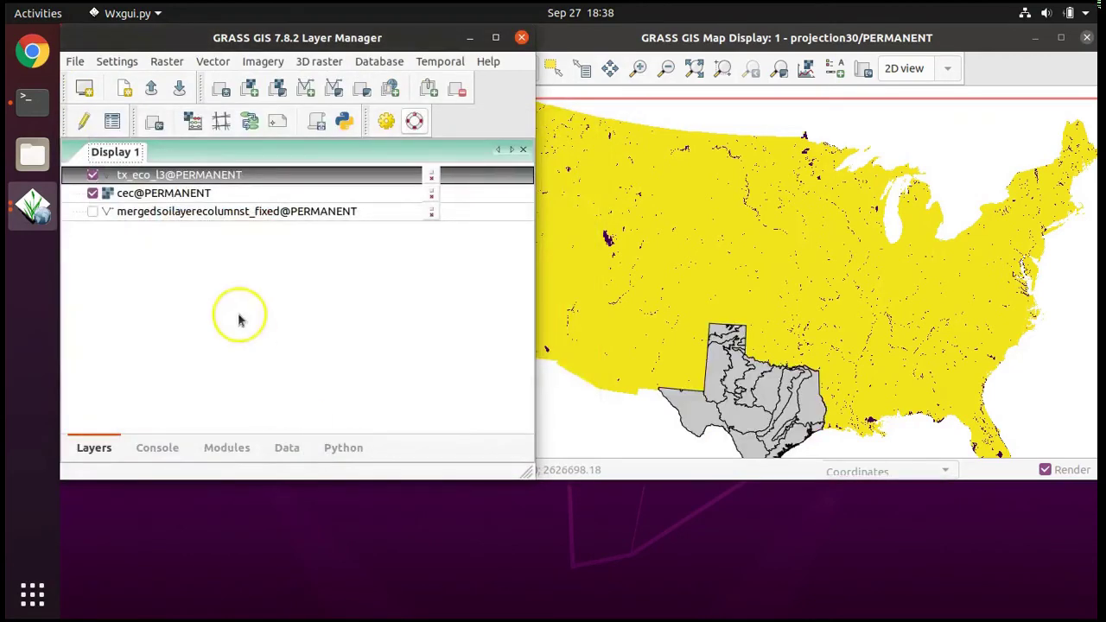
pyautogui.rightClick(172, 179)
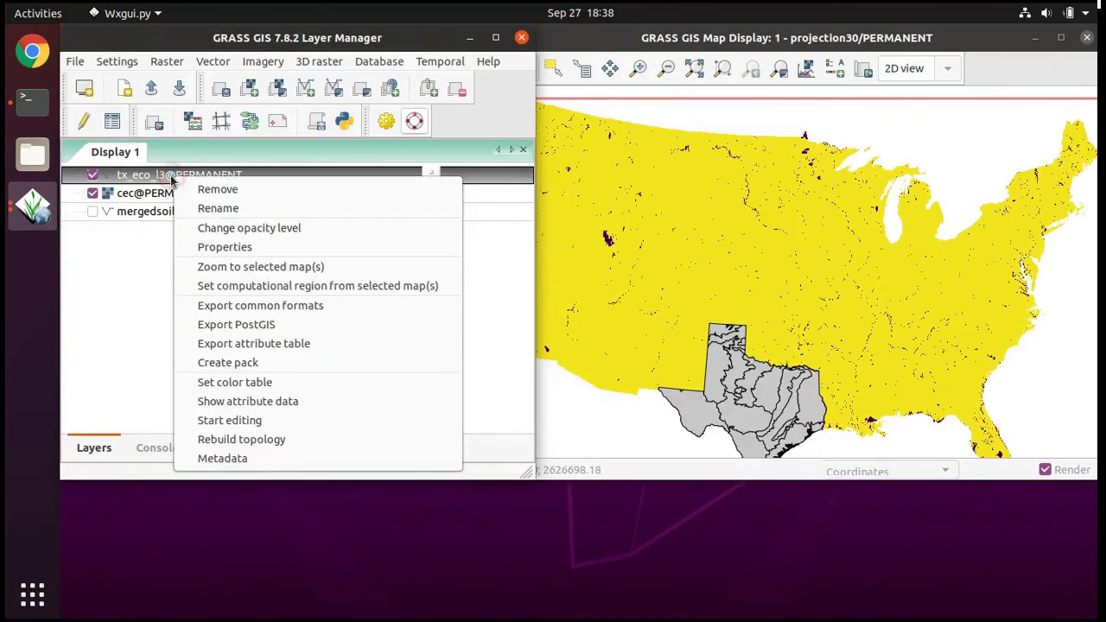
pyautogui.click(275, 268)
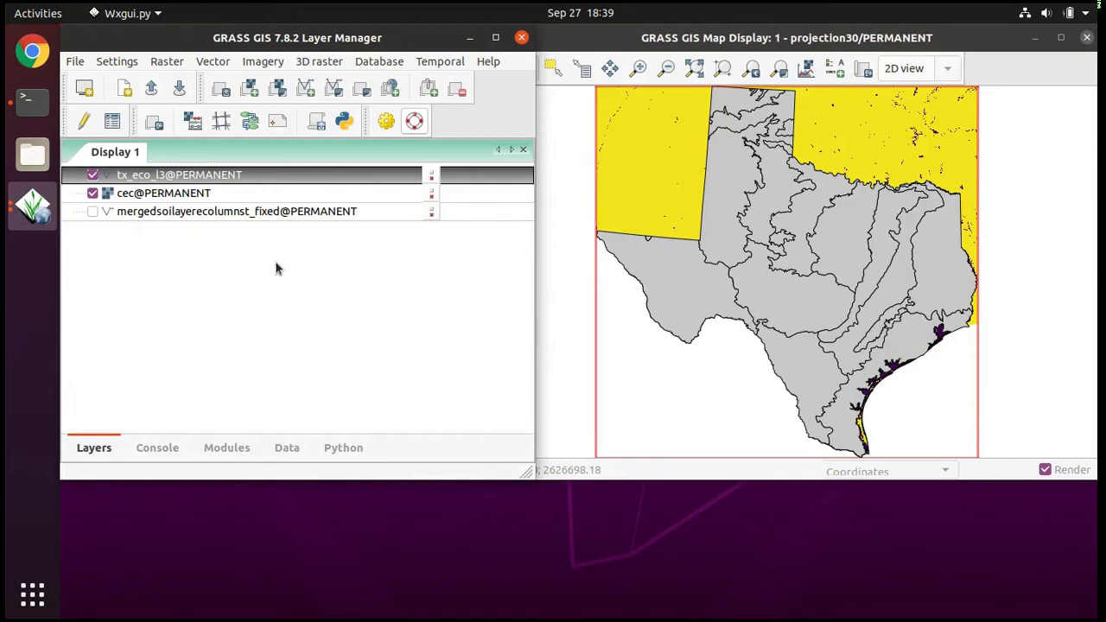
pyautogui.click(33, 594)
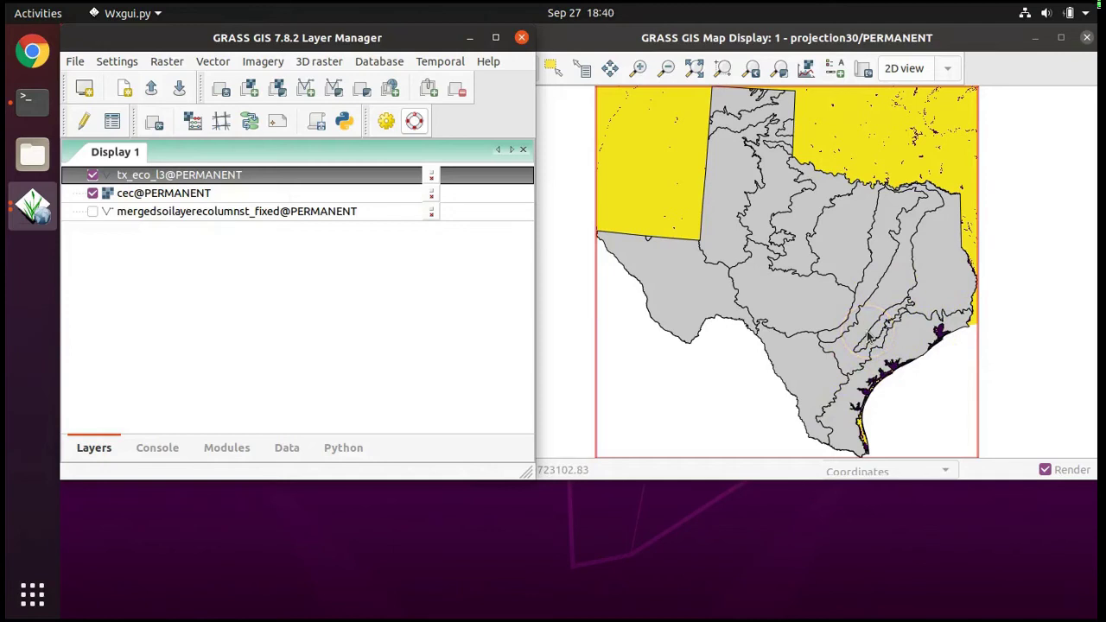
# Examine the records in the attribute table of the tx_eco_l3 layer, and close the table.
pyautogui.click(217, 177)
pyautogui.rightClick(217, 176)
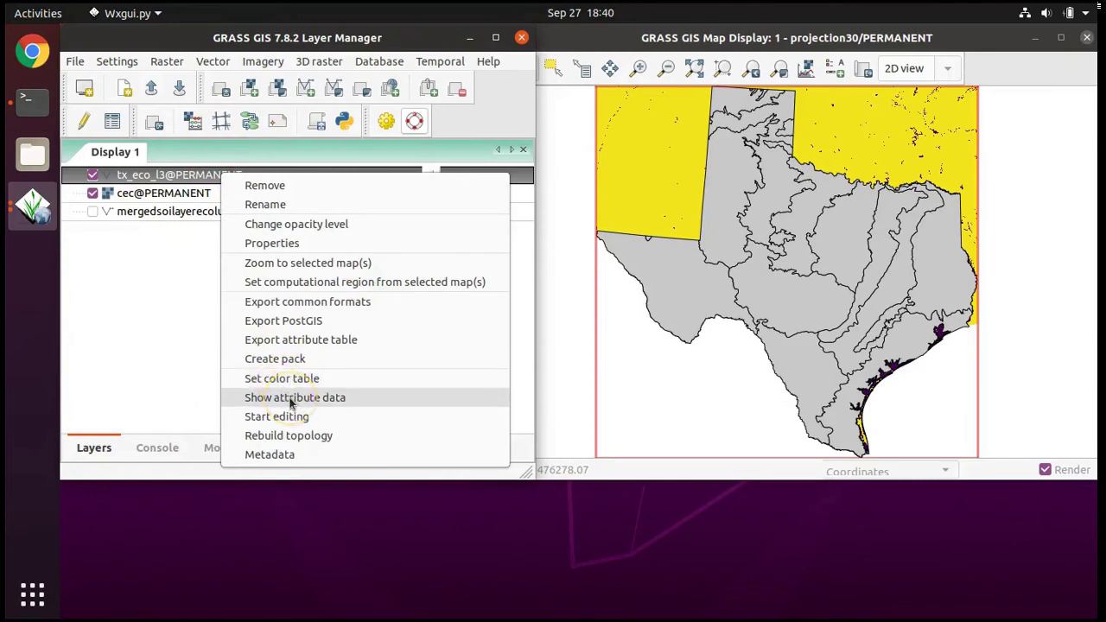
pyautogui.click(201, 176)
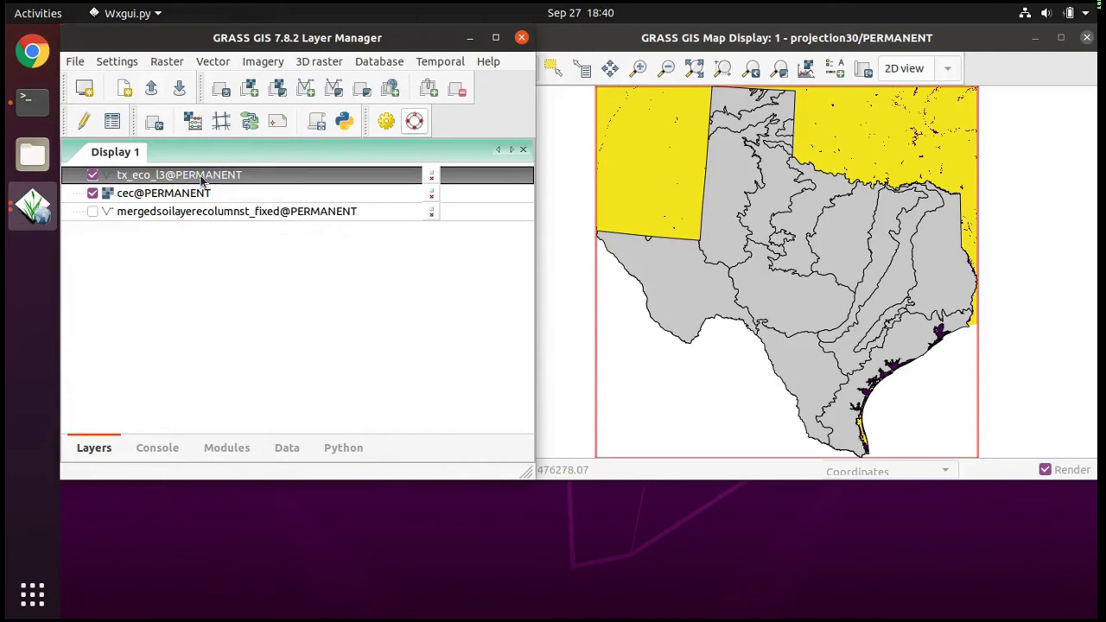
pyautogui.rightClick(203, 177)
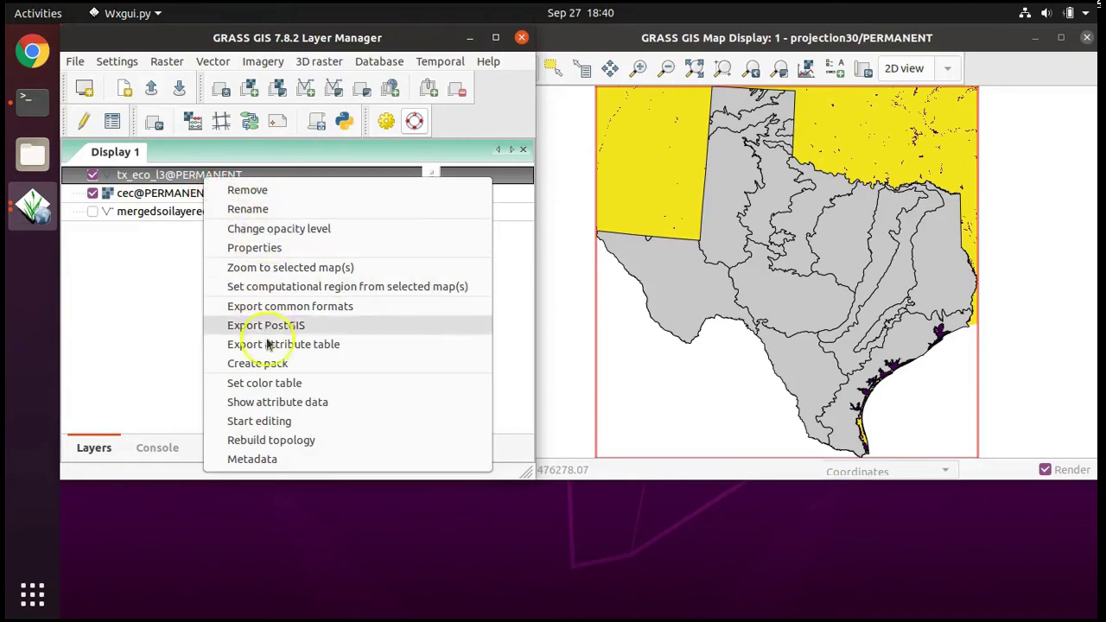
pyautogui.click(278, 403)
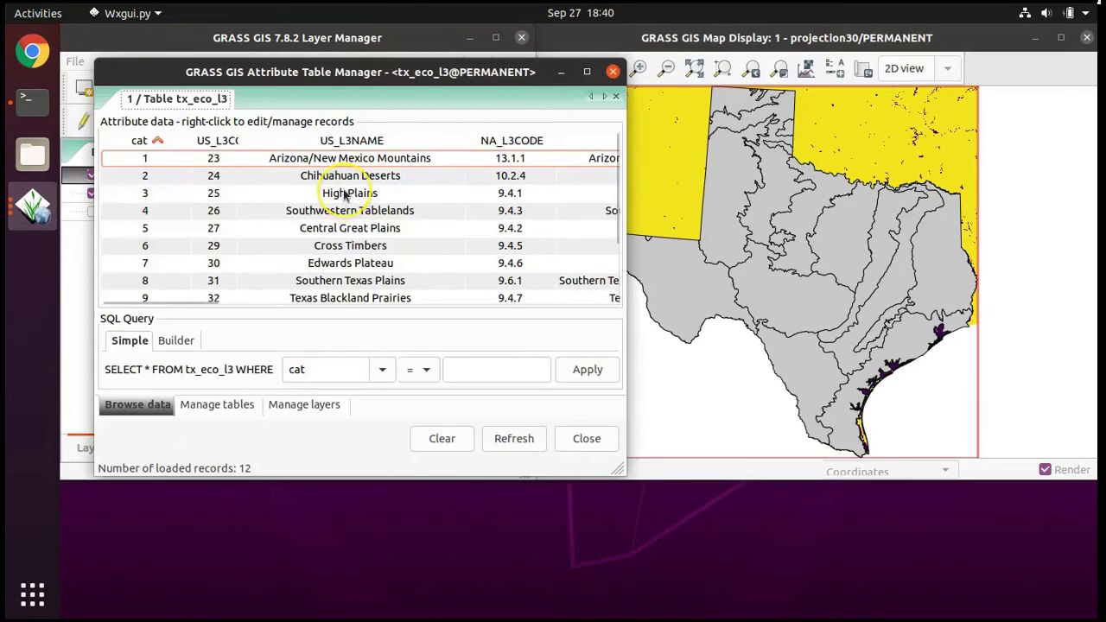
pyautogui.scroll(-2, 343, 192)
pyautogui.scroll(2, 343, 192)
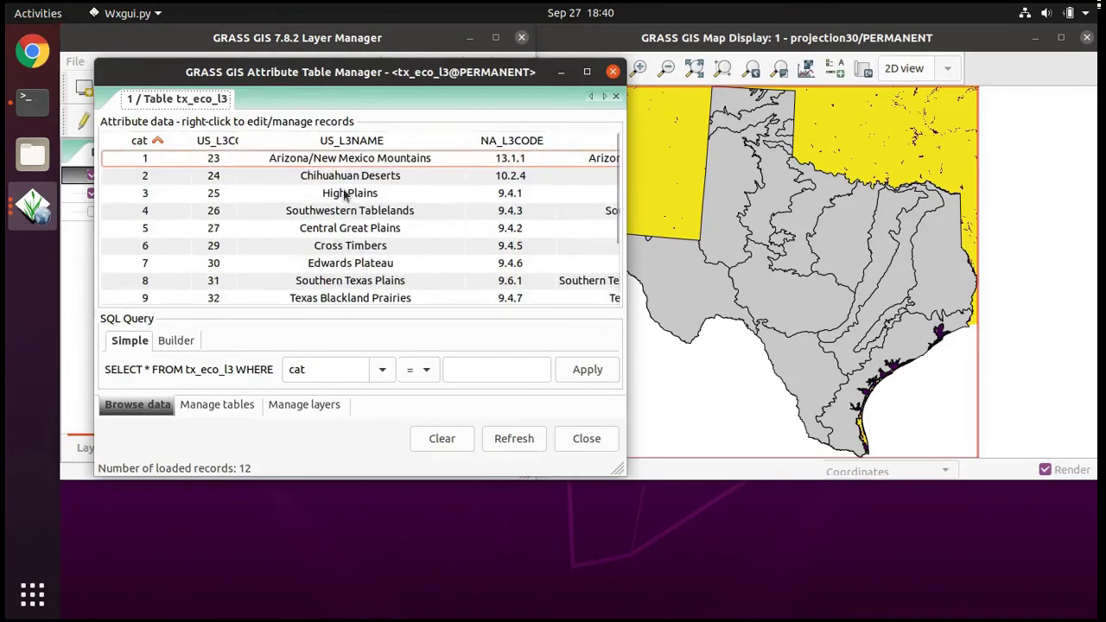
pyautogui.scroll(-2, 344, 194)
pyautogui.scroll(2, 344, 194)
pyautogui.scroll(-2, 343, 194)
pyautogui.scroll(2, 344, 195)
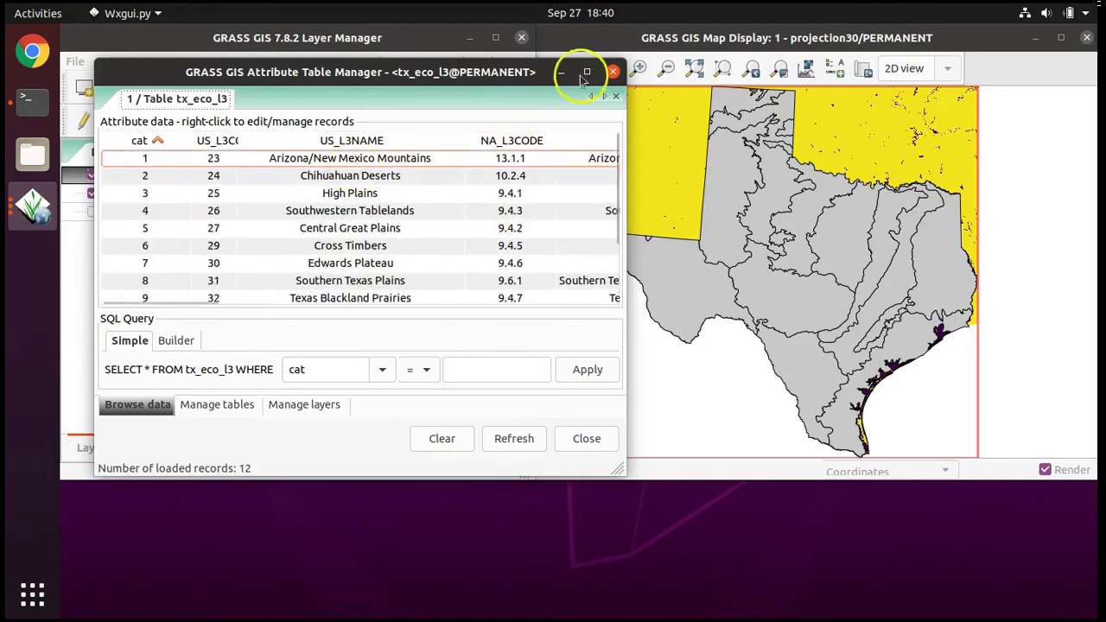
pyautogui.click(611, 73)
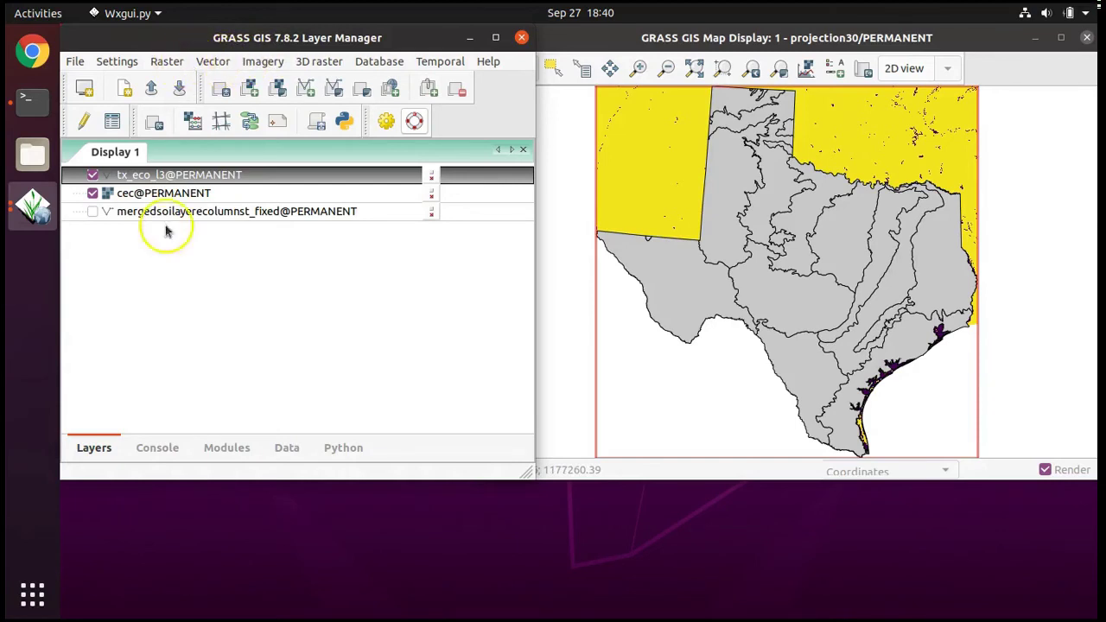
# Set up a vector-to-raster conversion of tx_eco_l3 with output raster map txeco and cat as the source of raster values.
pyautogui.click(212, 62)
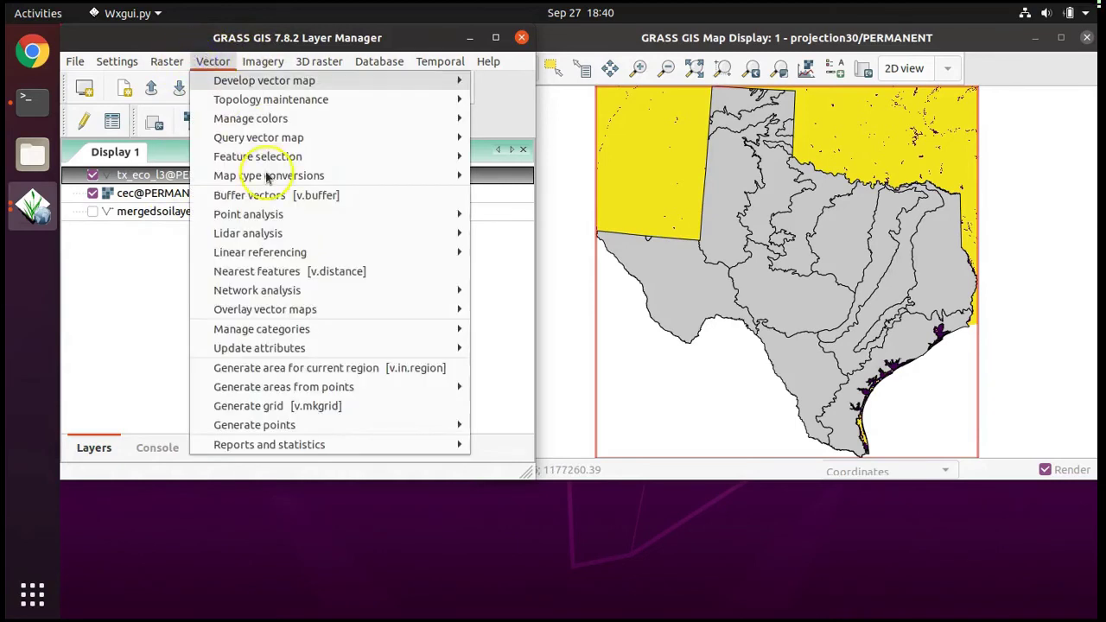
pyautogui.moveTo(271, 177)
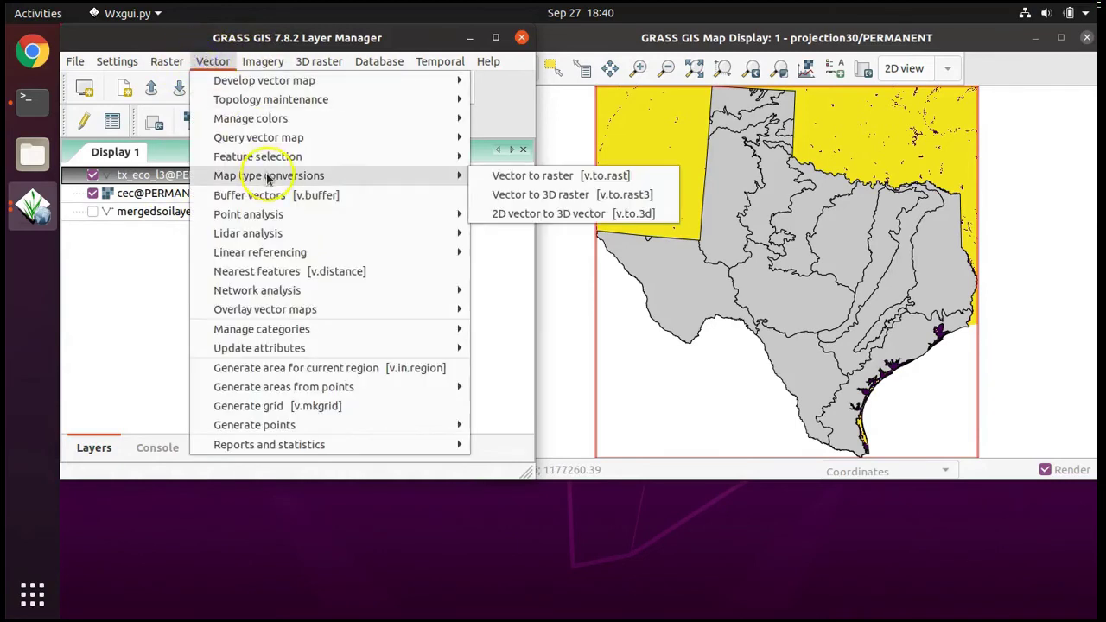
pyautogui.click(510, 177)
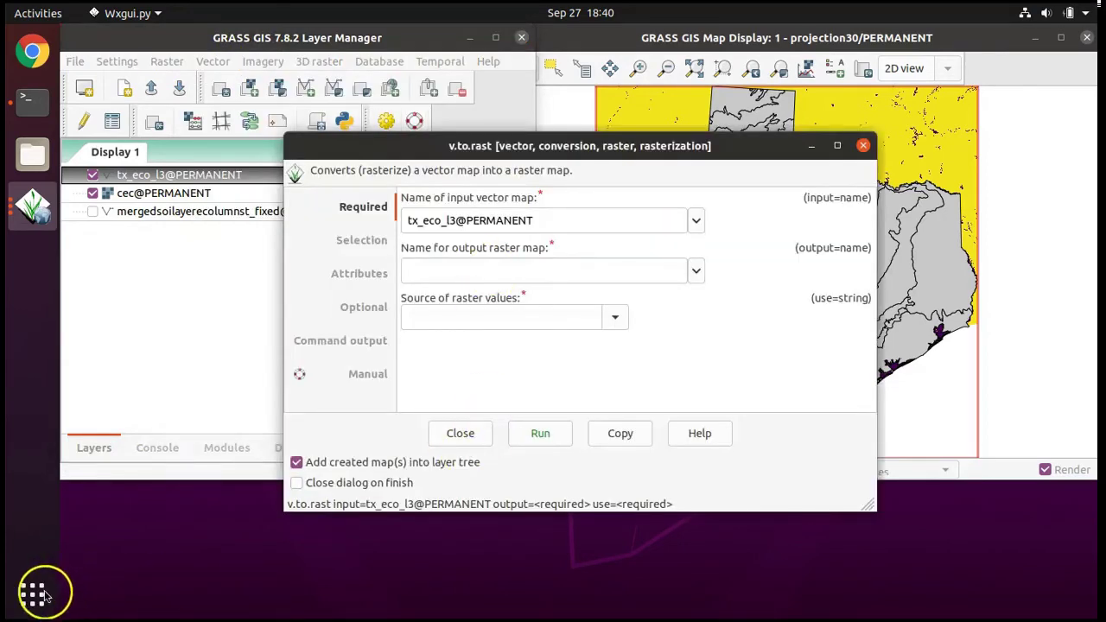
pyautogui.click(465, 277)
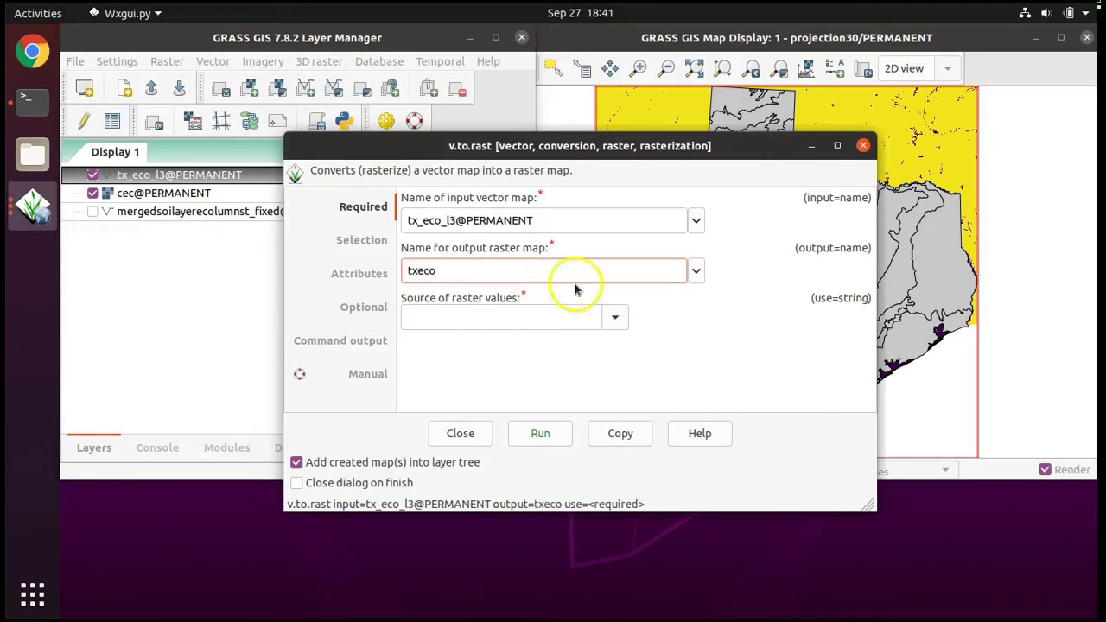
pyautogui.click(615, 319)
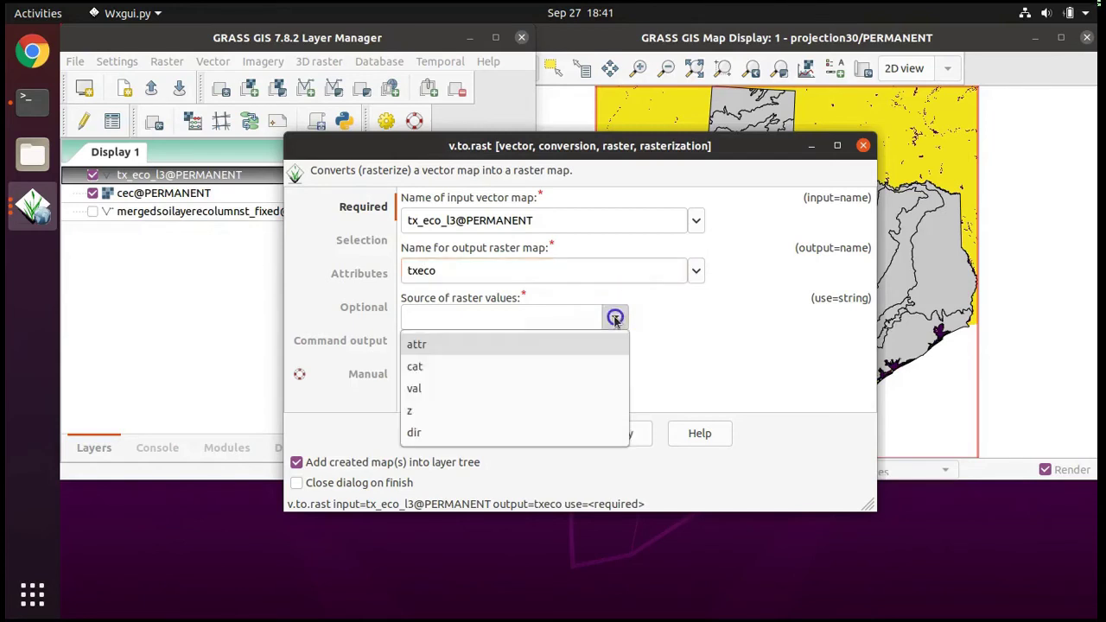
pyautogui.click(448, 369)
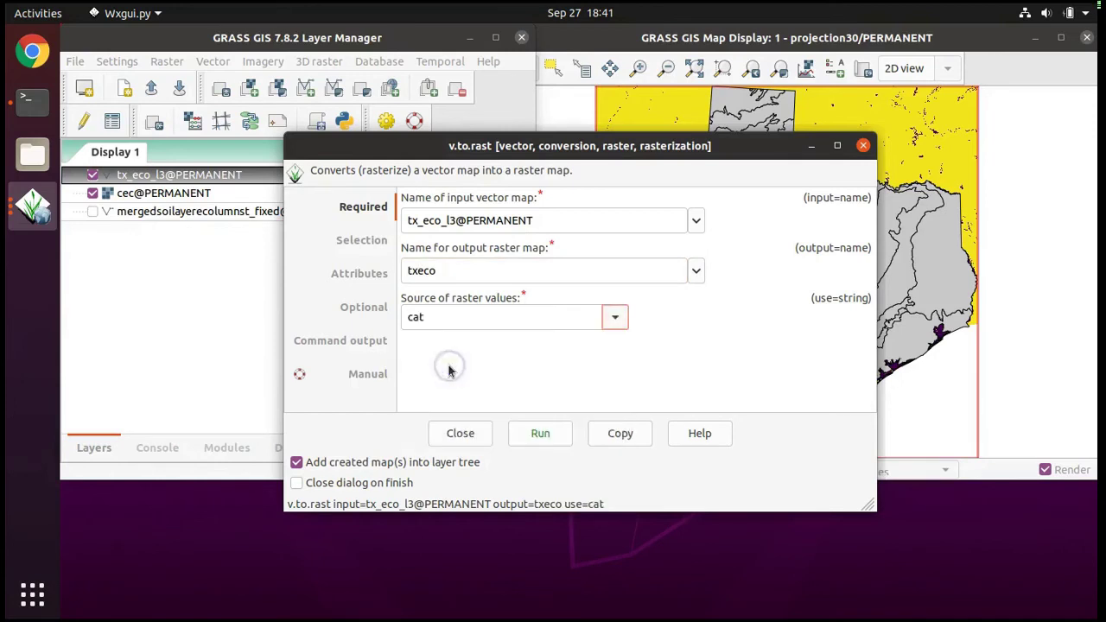
# Set the column used as raster category labels to cat for the txeco conversion.
pyautogui.click(368, 278)
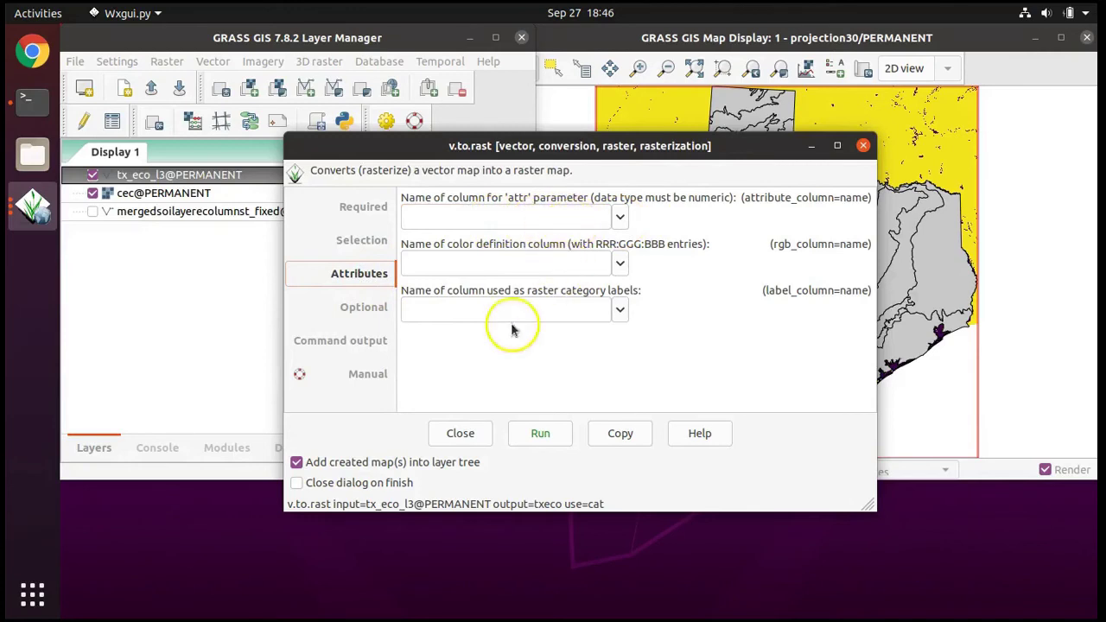
pyautogui.click(438, 307)
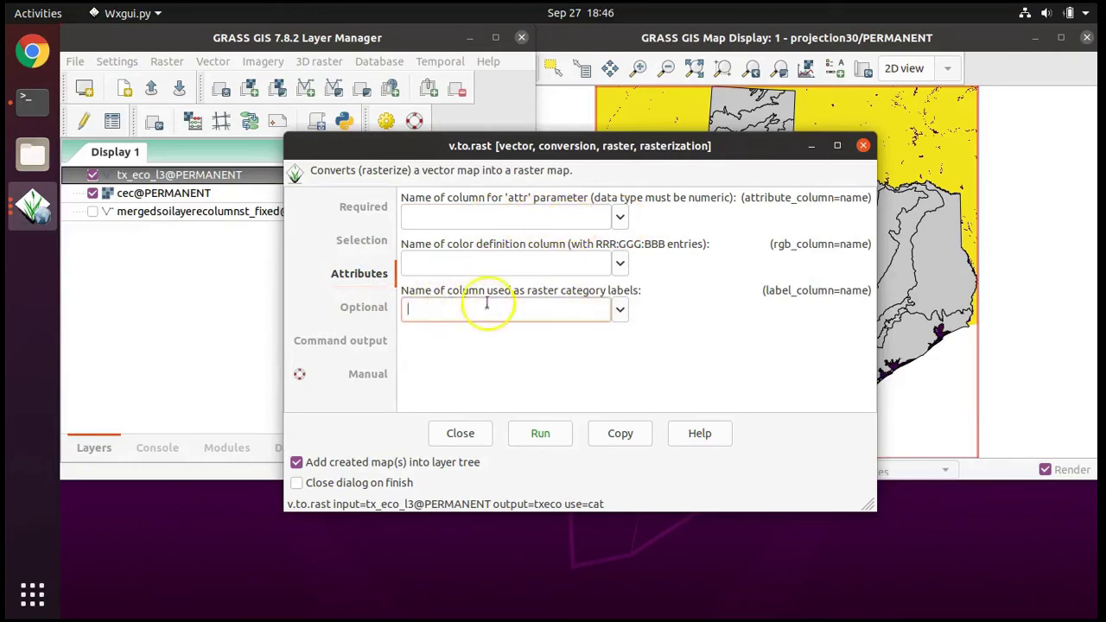
pyautogui.click(618, 310)
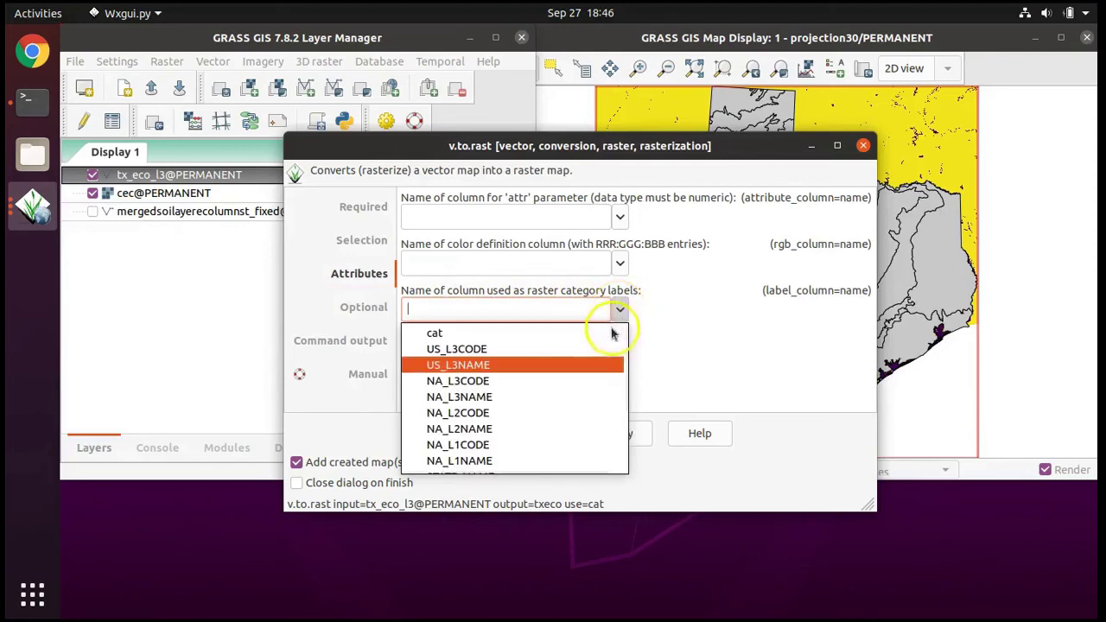
pyautogui.click(436, 333)
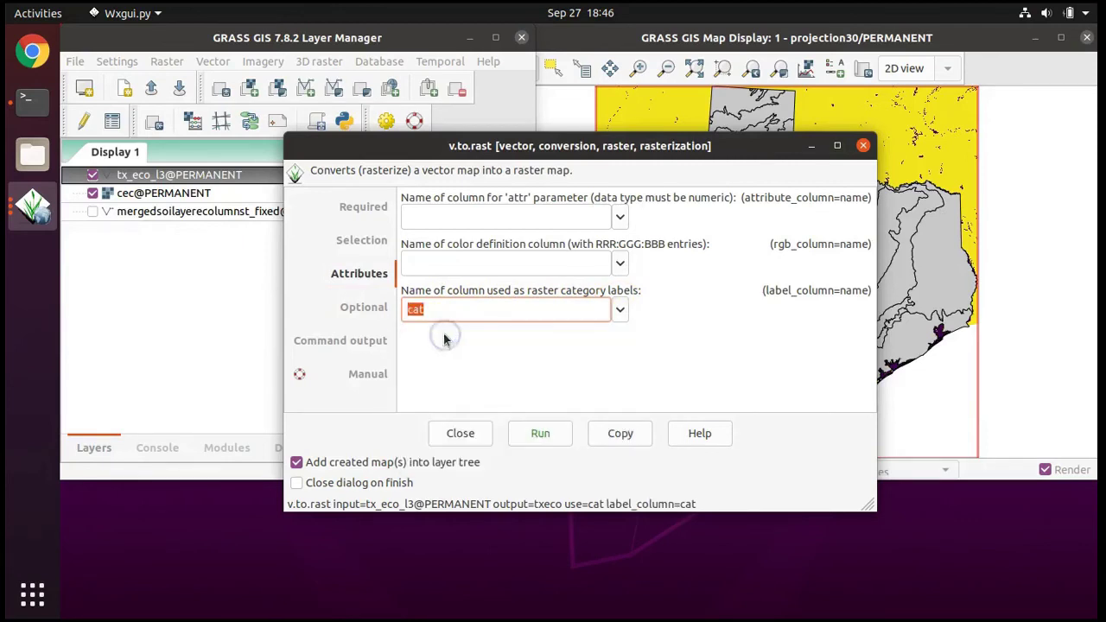
# Examine the cat values and ecoregion names in the attribute table of tx_eco_l3, and close the table.
pyautogui.rightClick(177, 176)
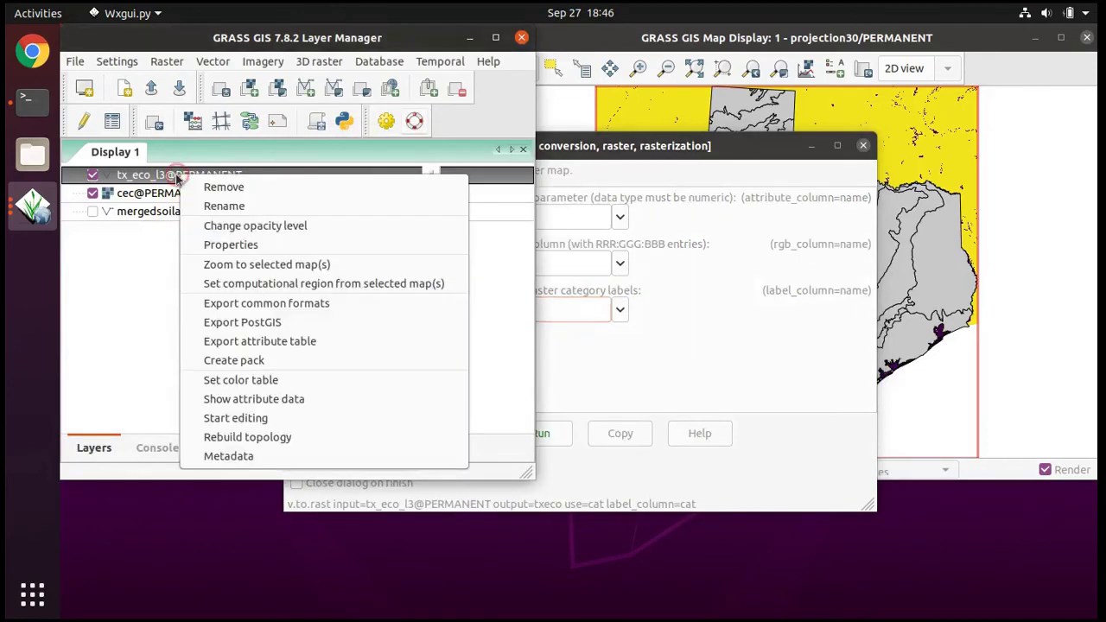
pyautogui.click(270, 402)
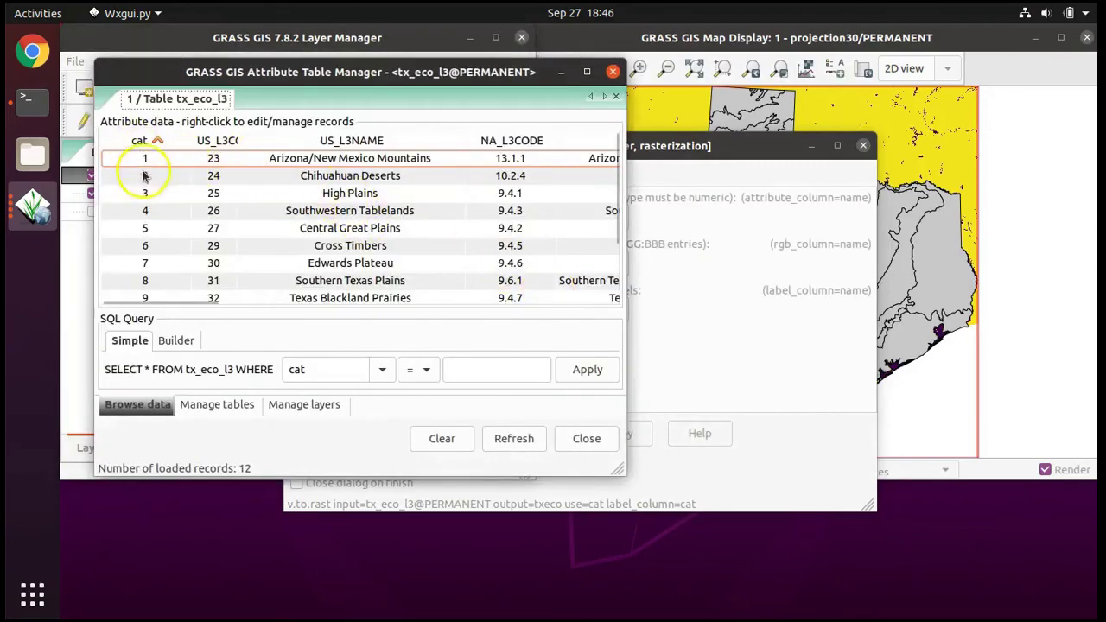
pyautogui.scroll(-3, 151, 226)
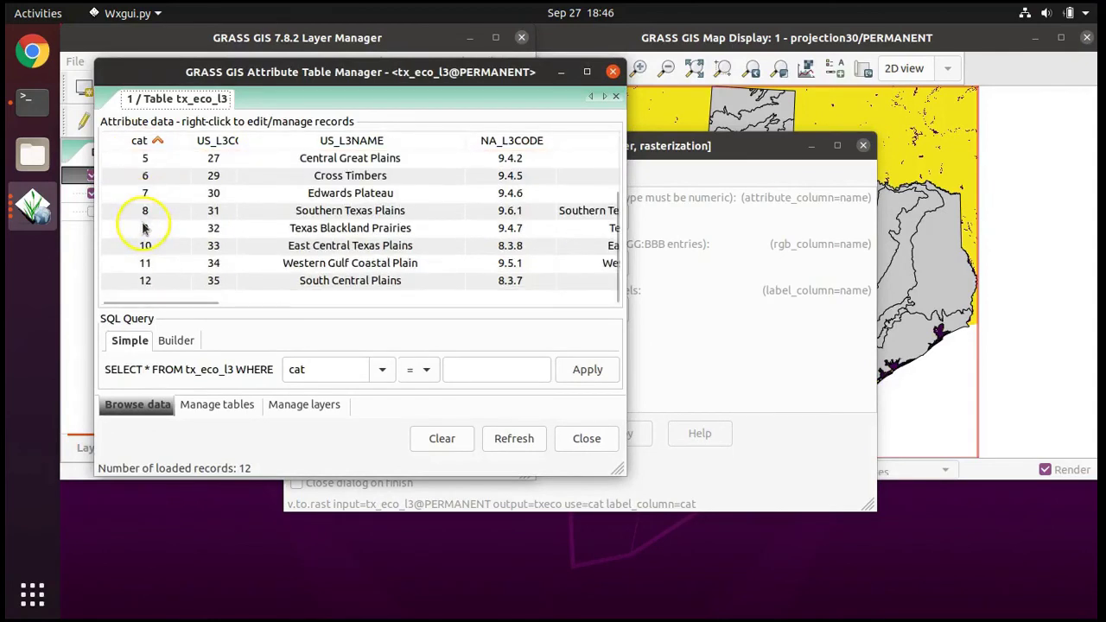
pyautogui.scroll(3, 170, 269)
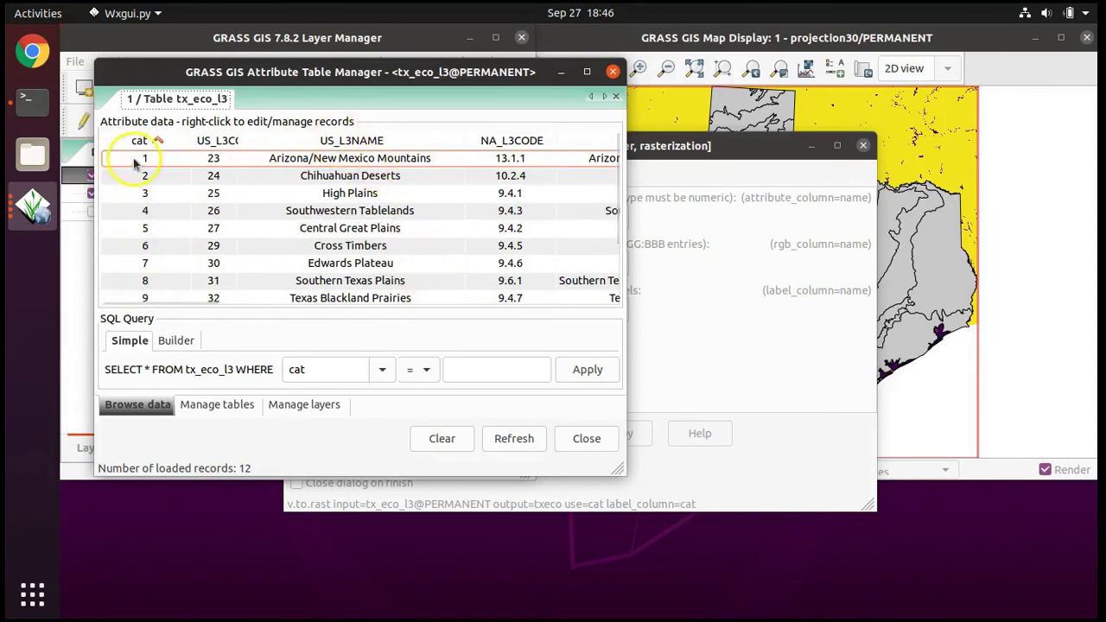
pyautogui.scroll(-2, 145, 261)
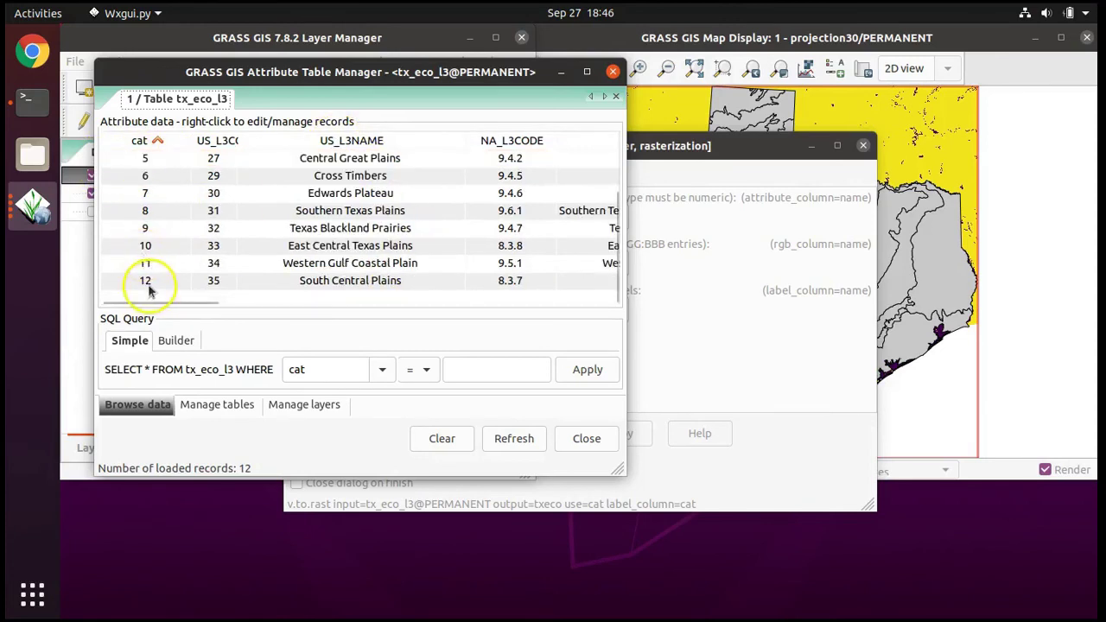
pyautogui.scroll(2, 169, 173)
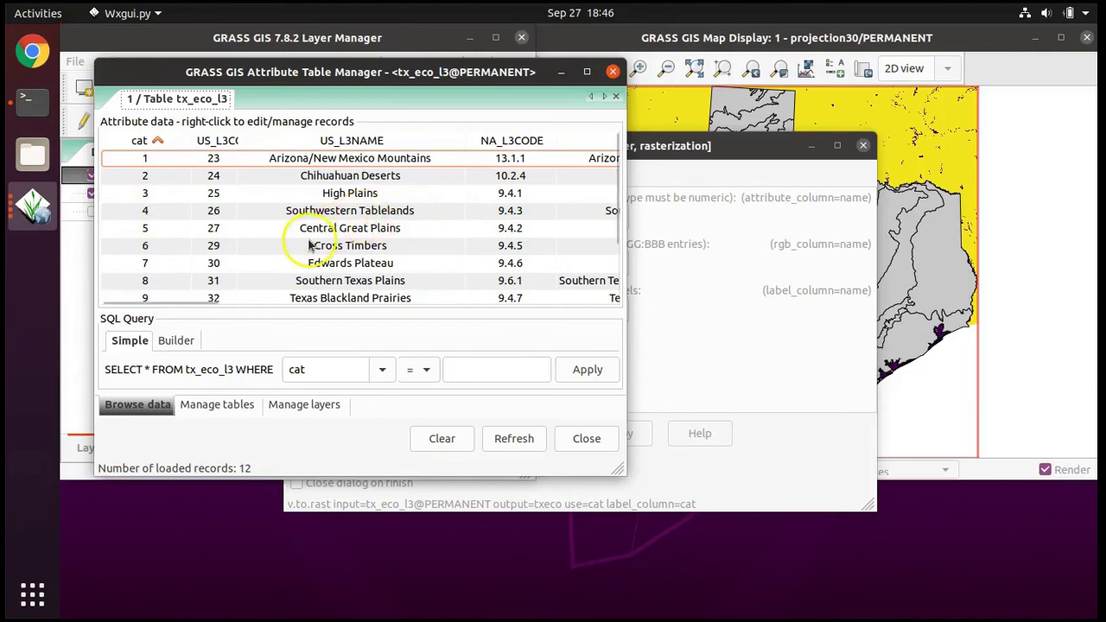
pyautogui.scroll(-2, 309, 243)
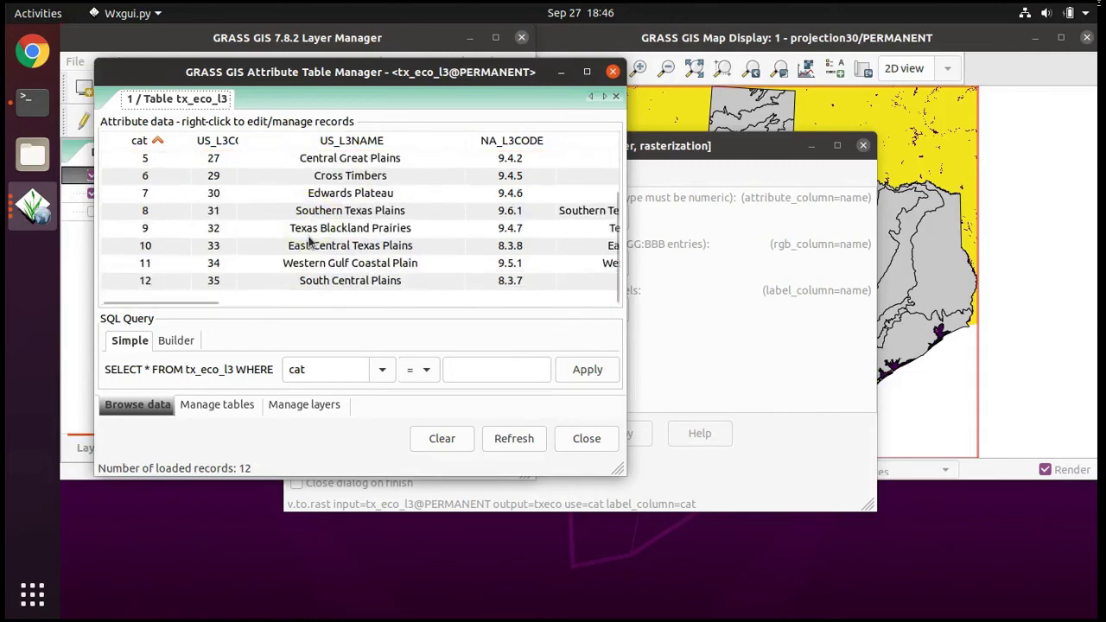
pyautogui.scroll(2, 309, 243)
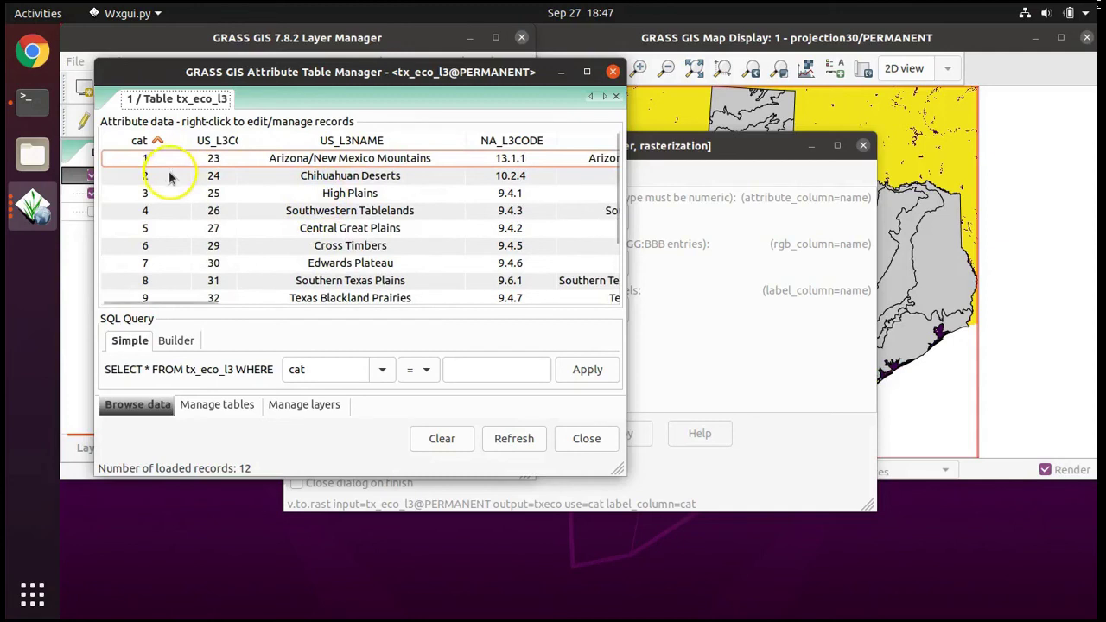
pyautogui.scroll(-2, 170, 177)
pyautogui.scroll(2, 167, 197)
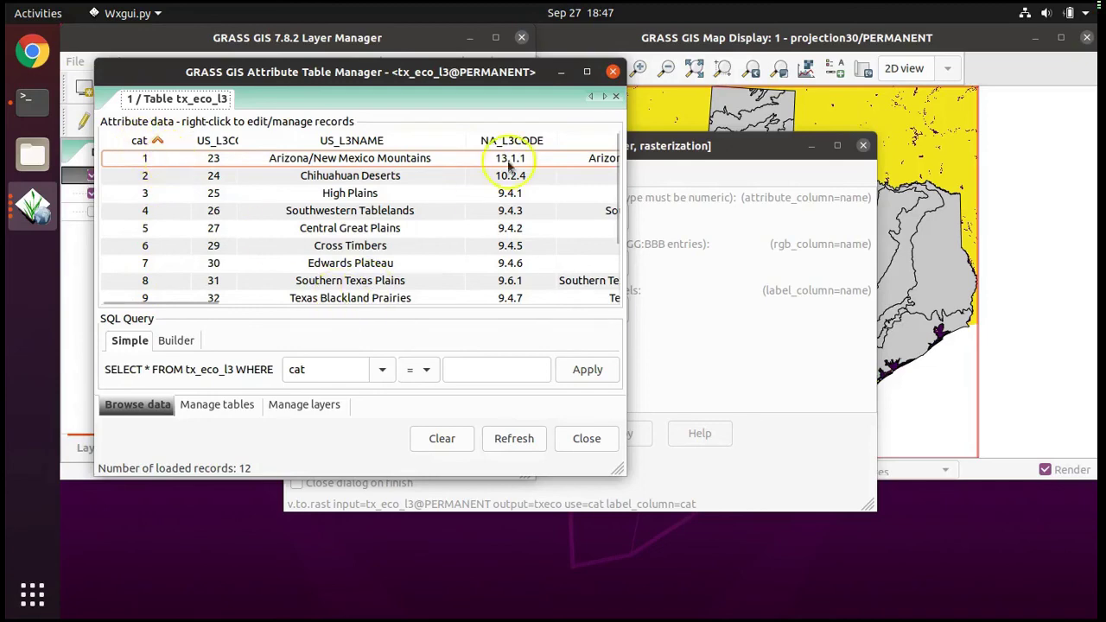
pyautogui.click(613, 75)
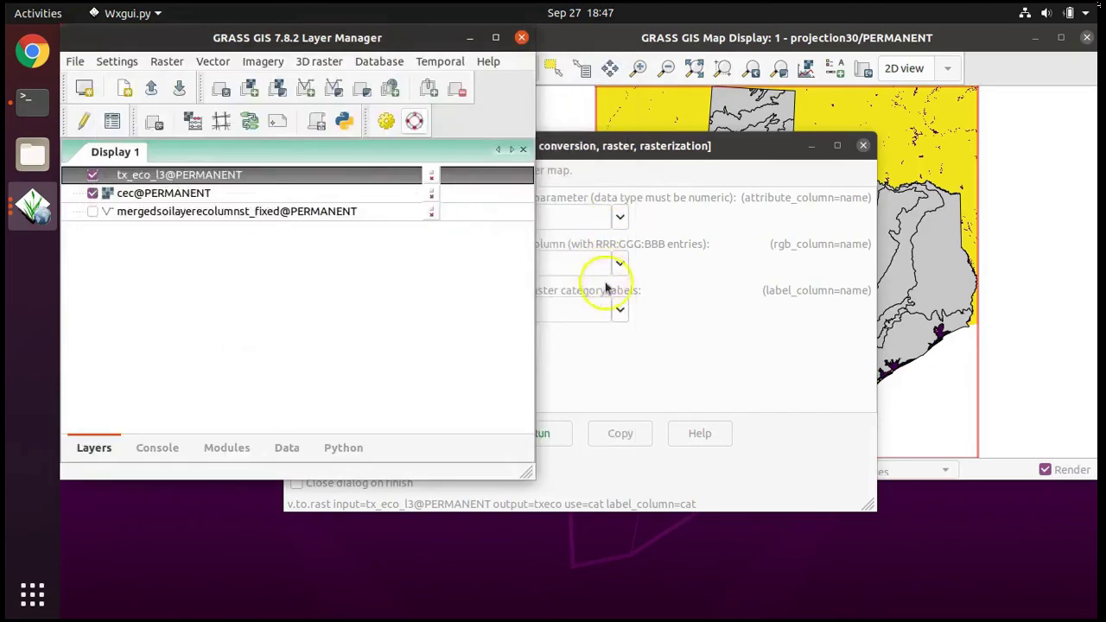
# Run the conversion to txeco with cat as the label column, and leave only the txeco raster displayed on the map.
pyautogui.click(638, 320)
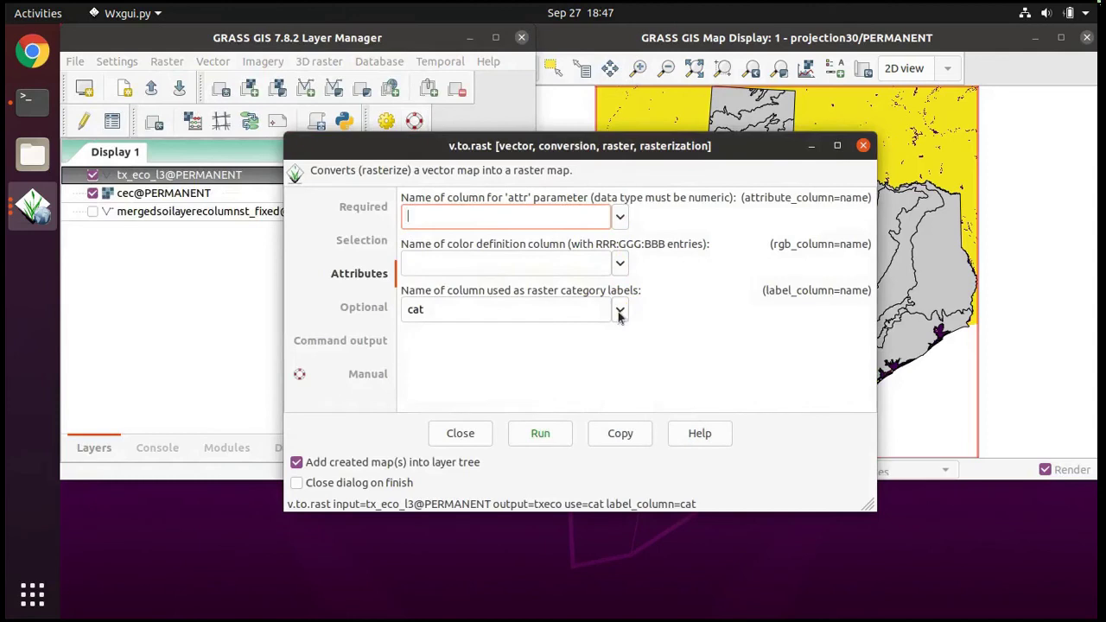
pyautogui.click(619, 313)
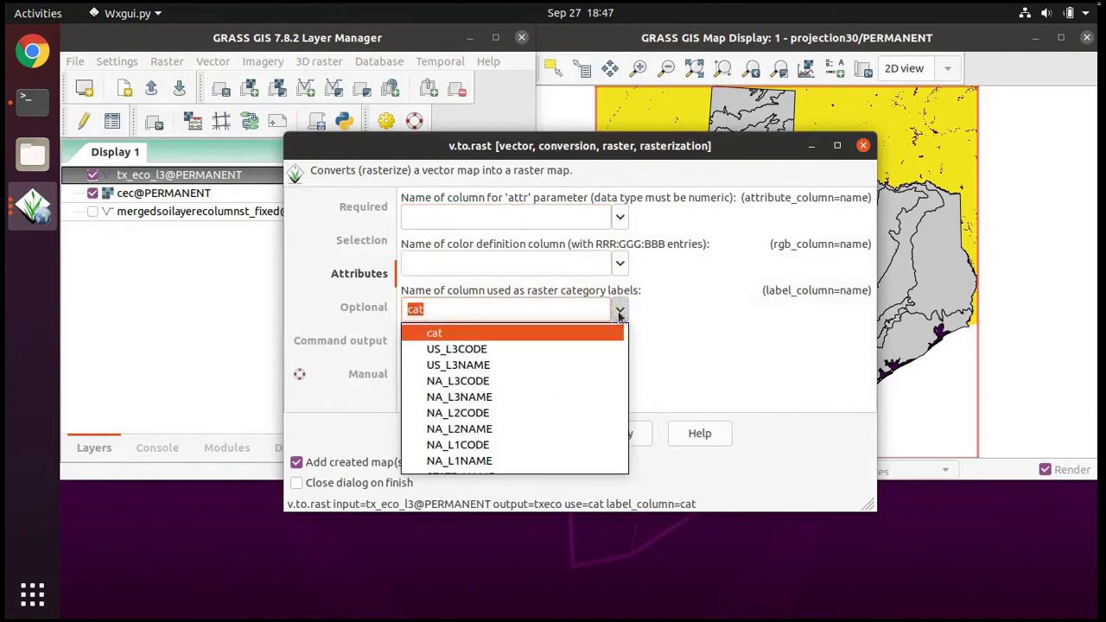
pyautogui.click(473, 336)
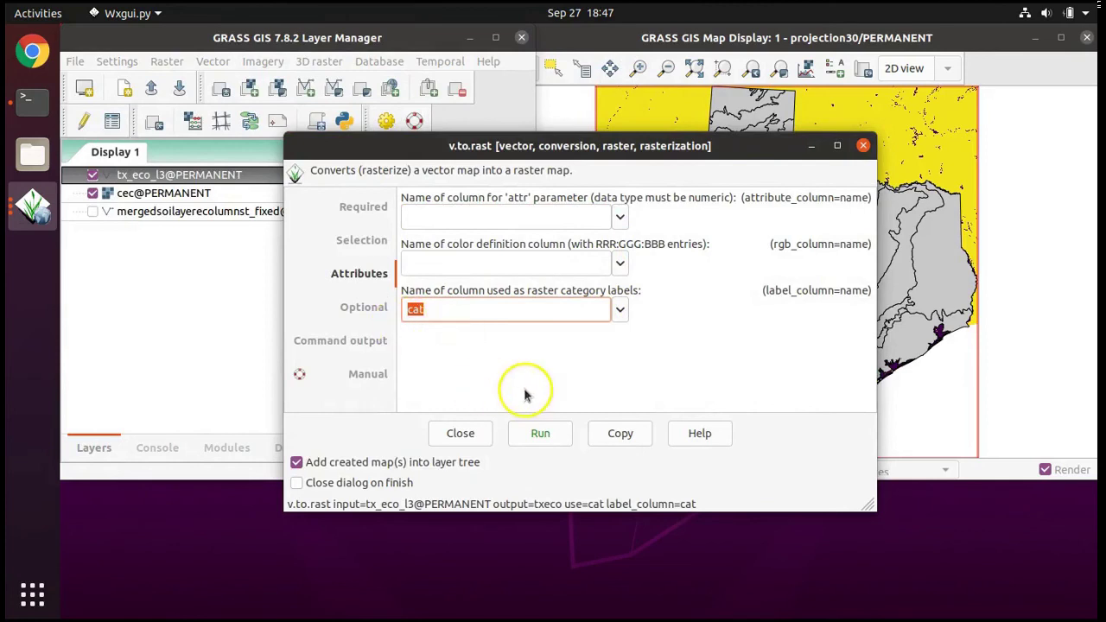
pyautogui.click(537, 440)
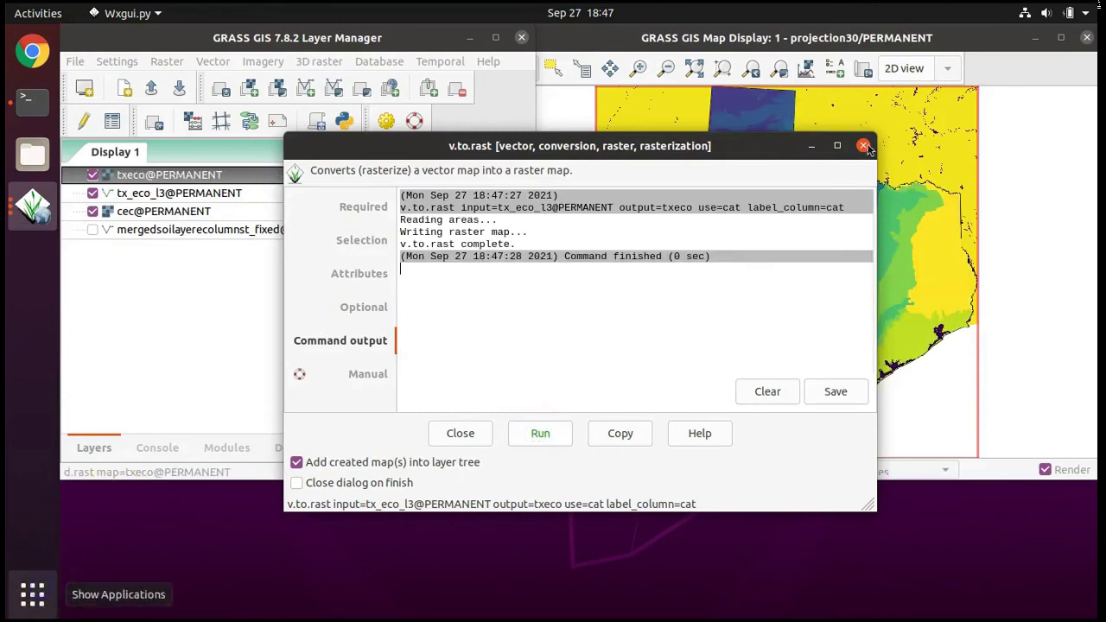
pyautogui.moveTo(665, 152); pyautogui.dragTo(684, 344)
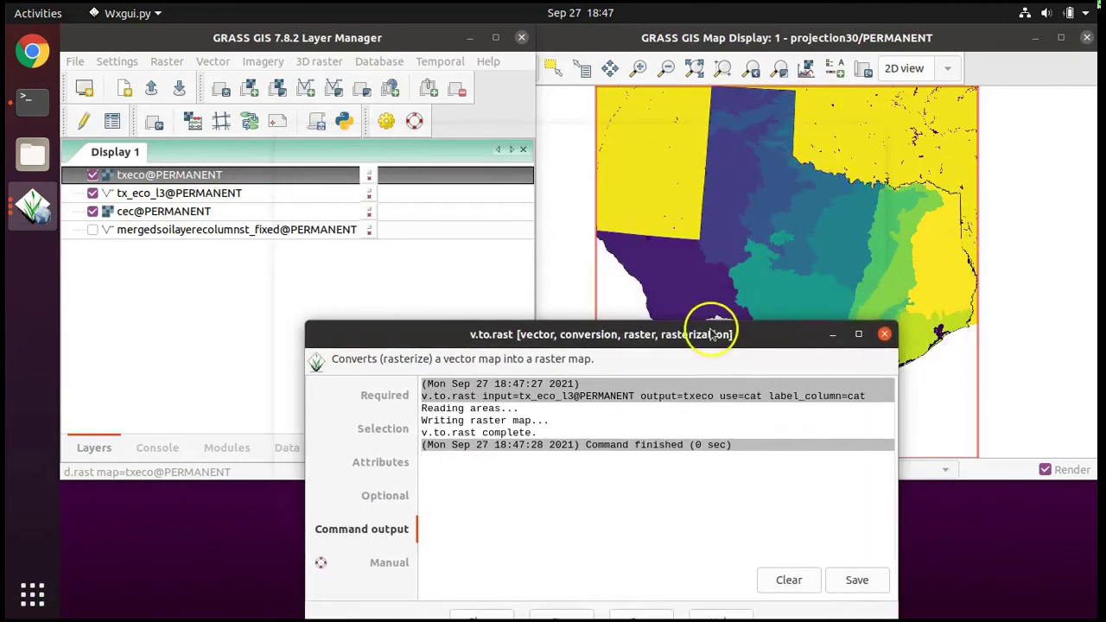
pyautogui.moveTo(708, 335); pyautogui.dragTo(820, 114)
pyautogui.click(836, 104)
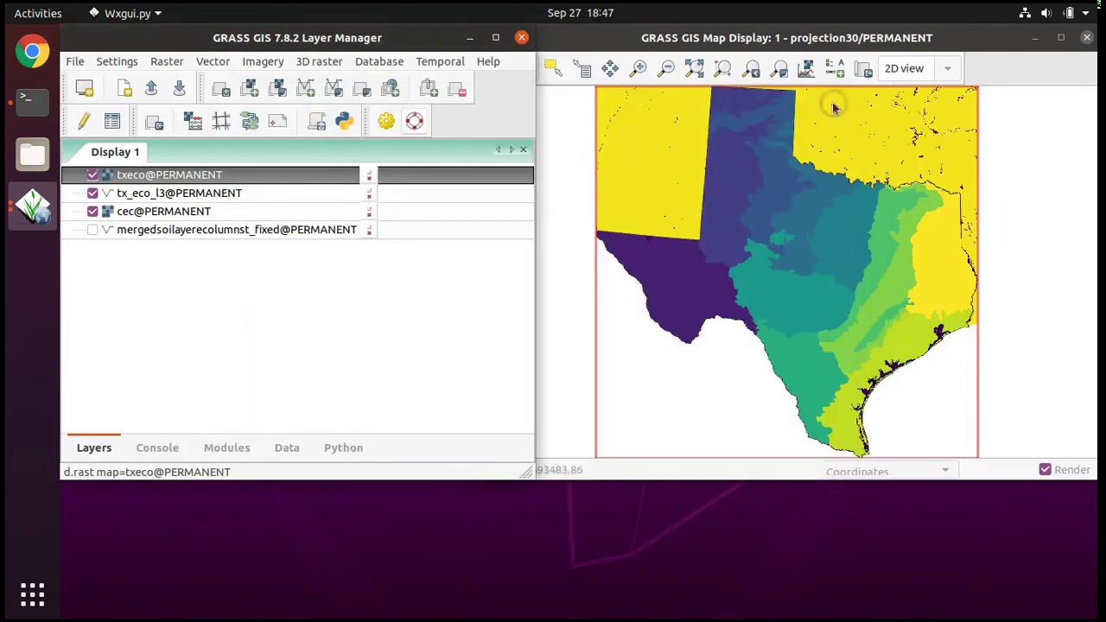
pyautogui.click(92, 212)
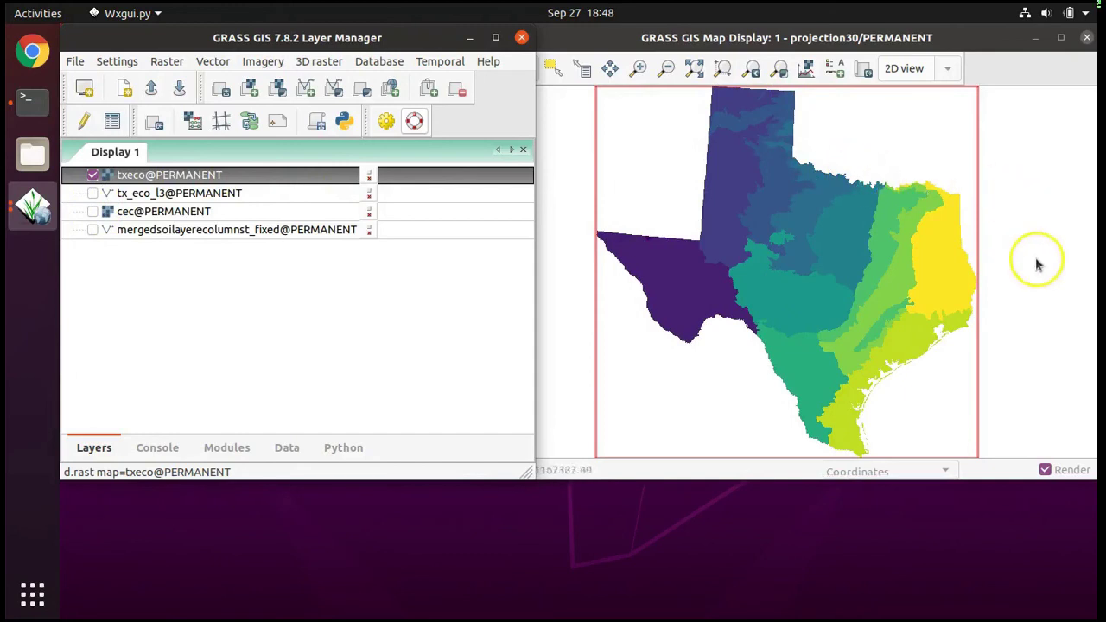
# Query txeco raster cells on both sides of a boundary between two ecoregions in northern Texas for their values and labels.
pyautogui.click(640, 69)
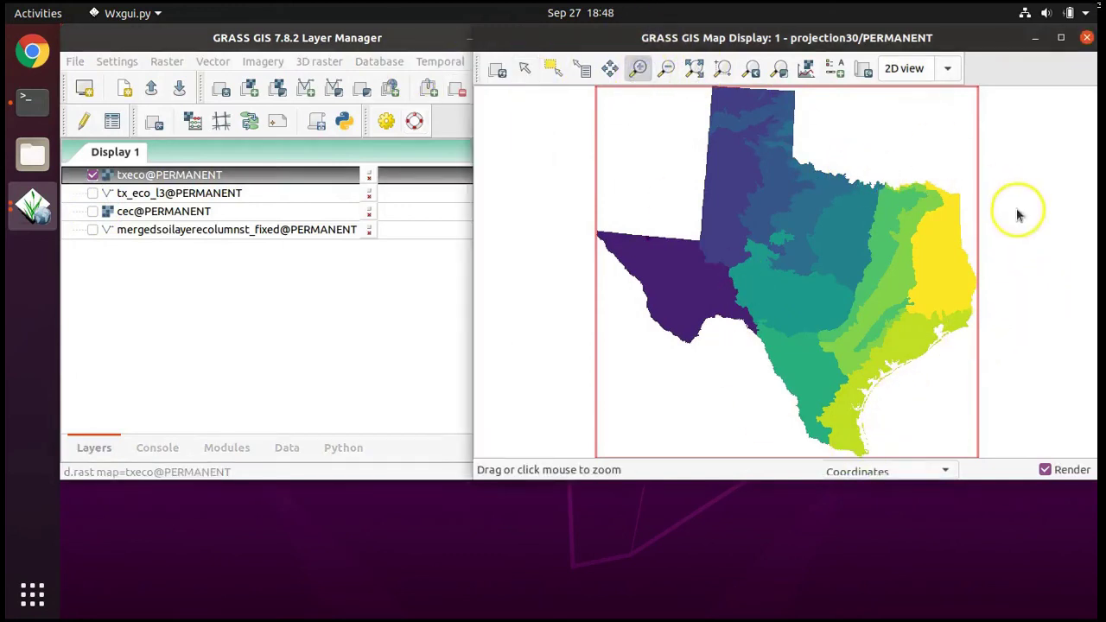
pyautogui.click(863, 200)
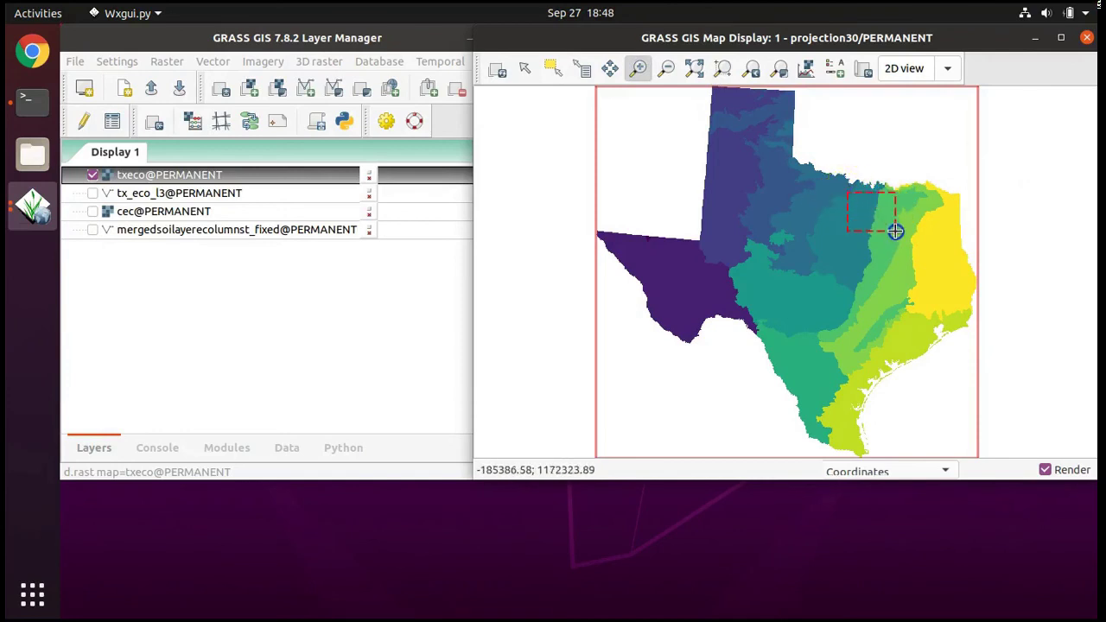
pyautogui.moveTo(894, 231); pyautogui.dragTo(893, 230)
pyautogui.moveTo(781, 153); pyautogui.dragTo(874, 236)
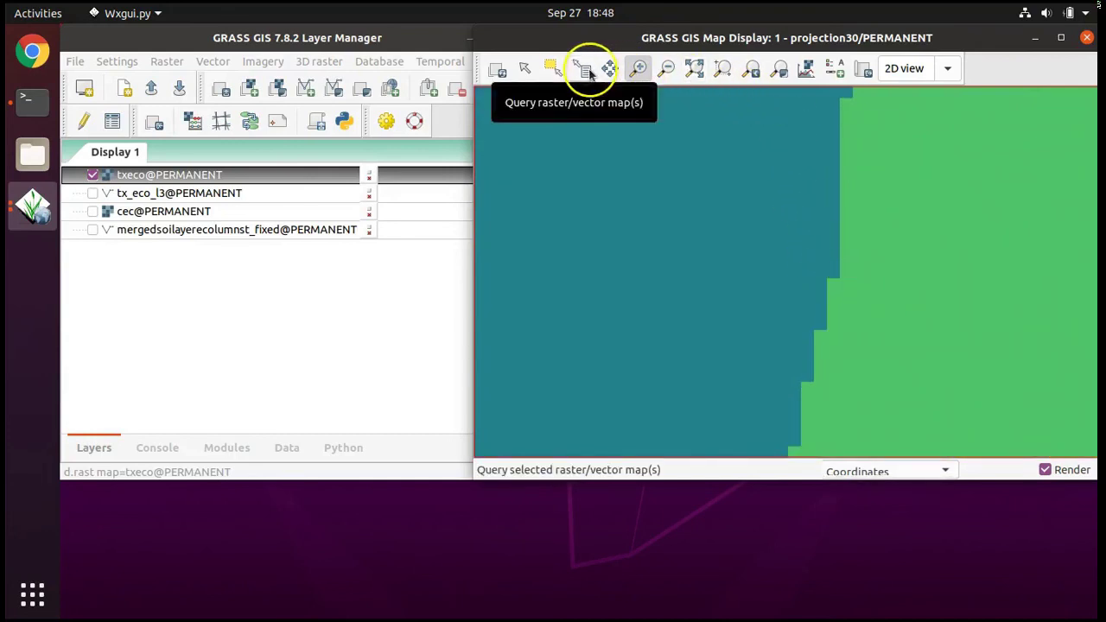
pyautogui.click(588, 73)
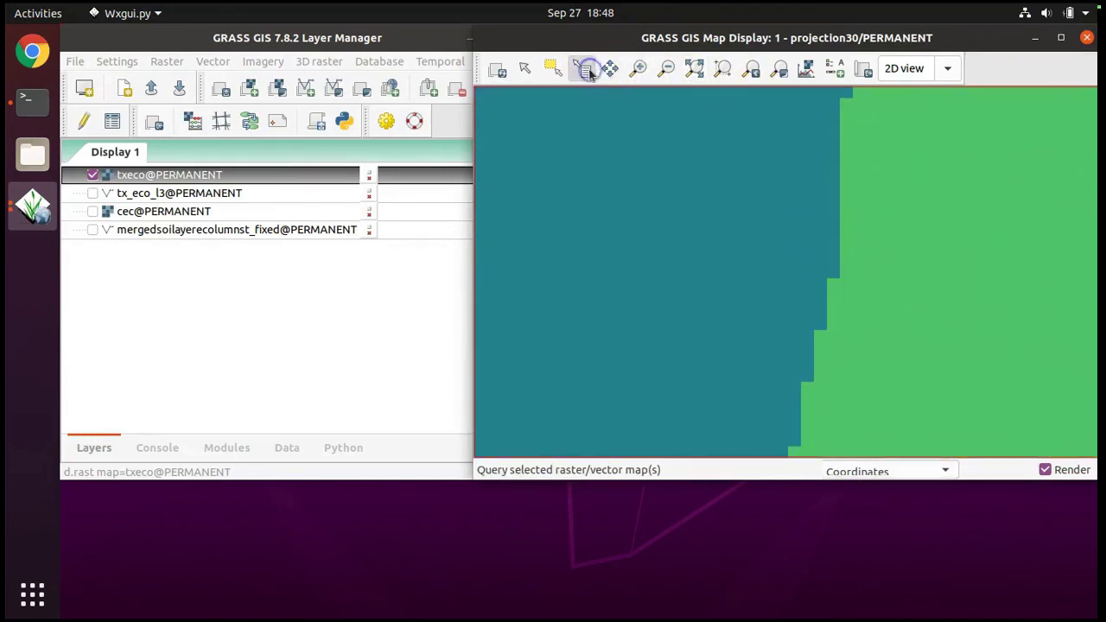
pyautogui.click(833, 285)
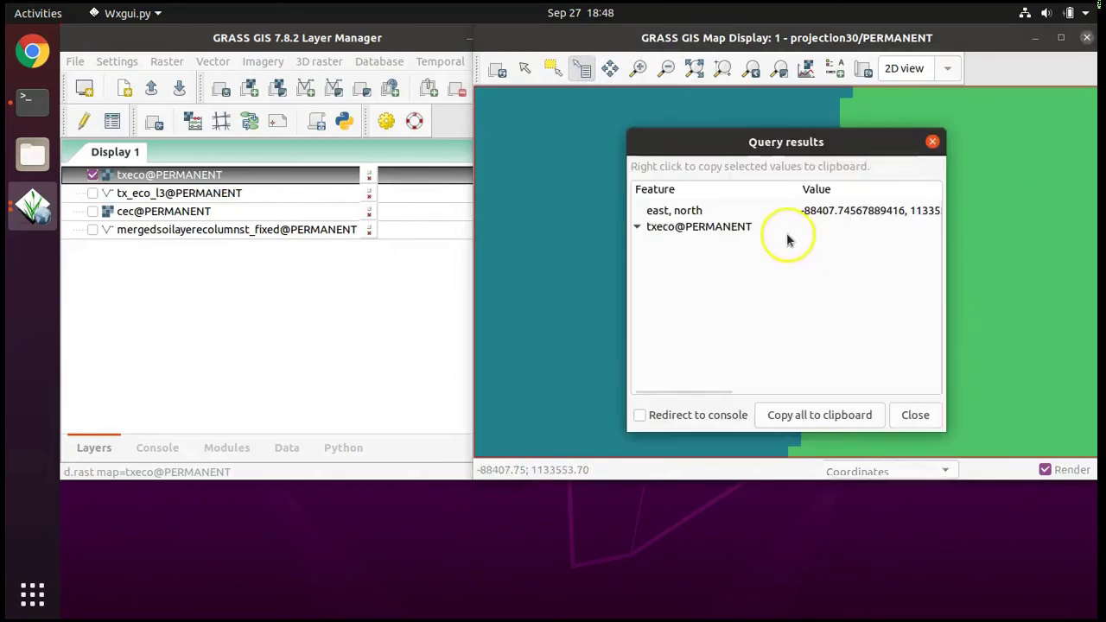
pyautogui.click(637, 226)
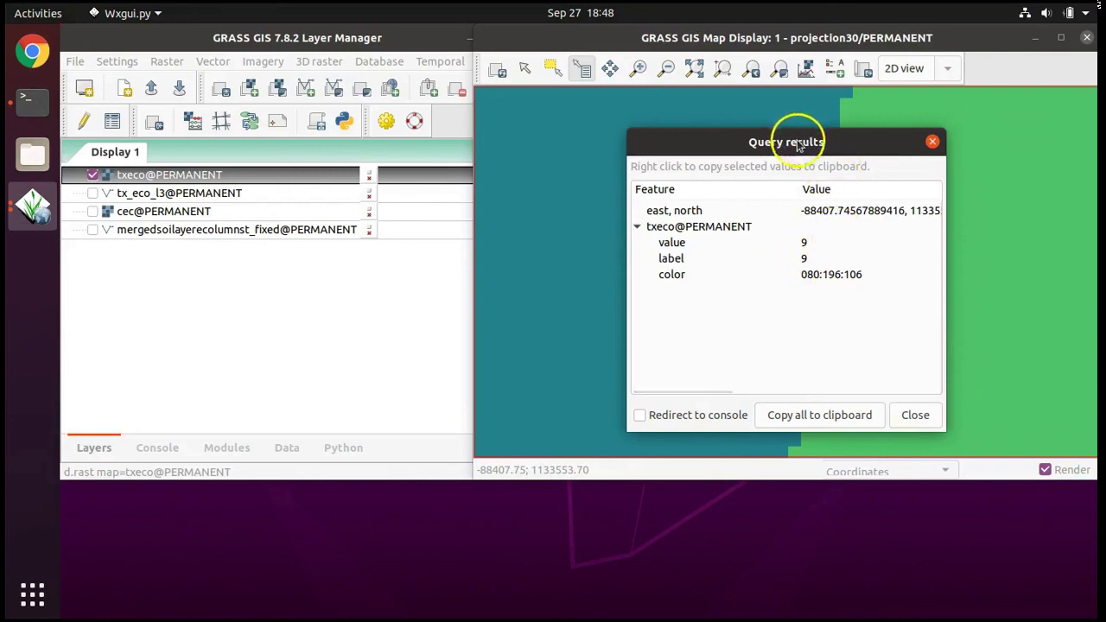
pyautogui.moveTo(798, 145); pyautogui.dragTo(952, 143)
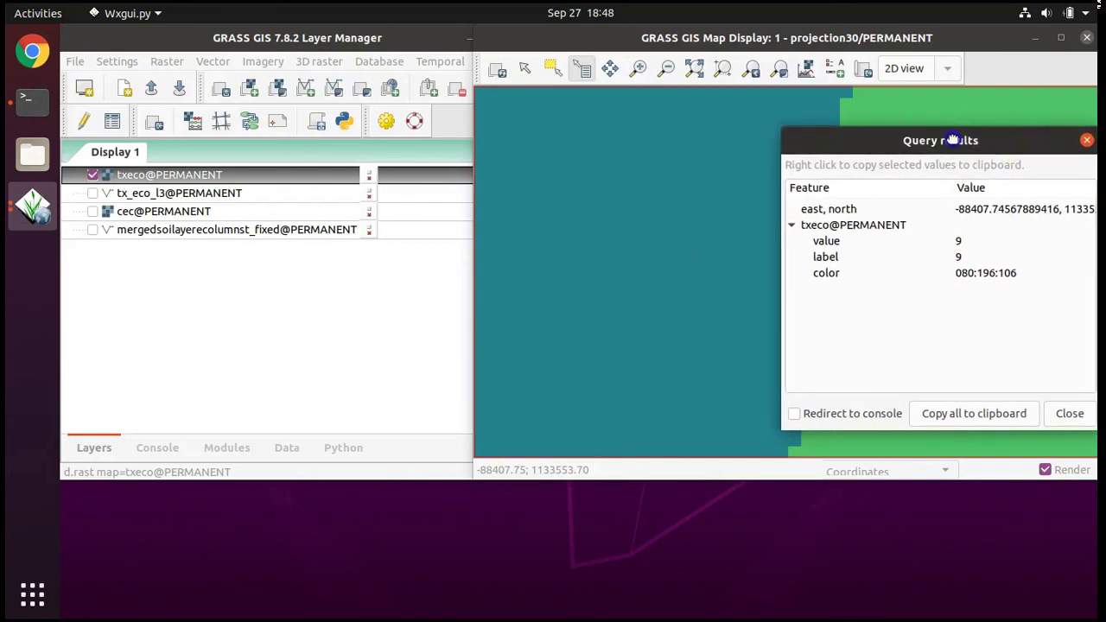
pyautogui.click(594, 71)
pyautogui.click(678, 166)
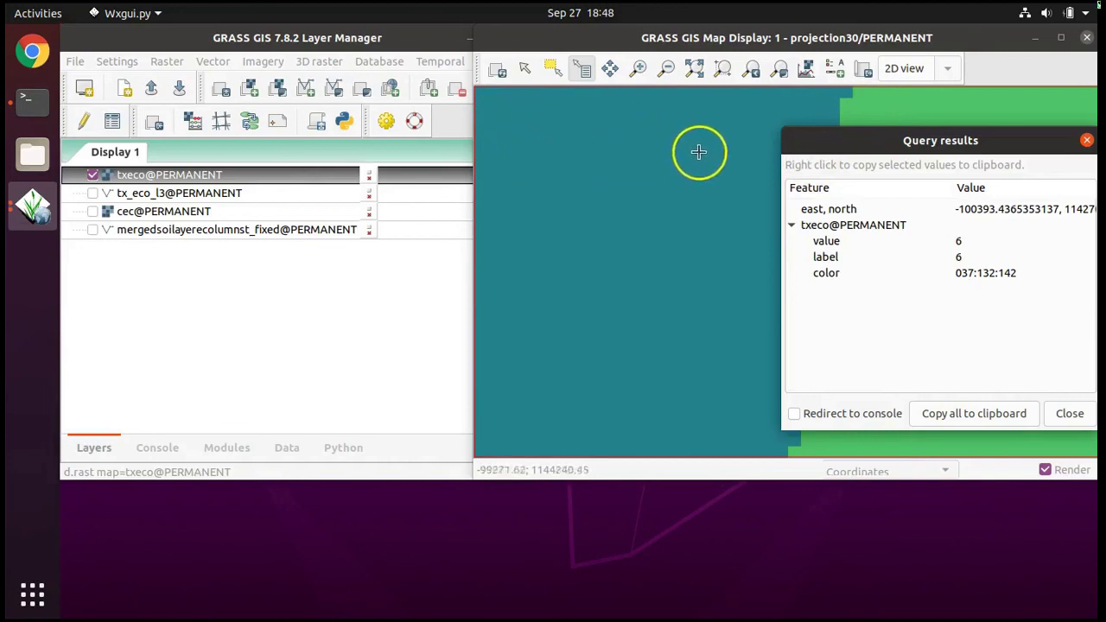
pyautogui.click(877, 105)
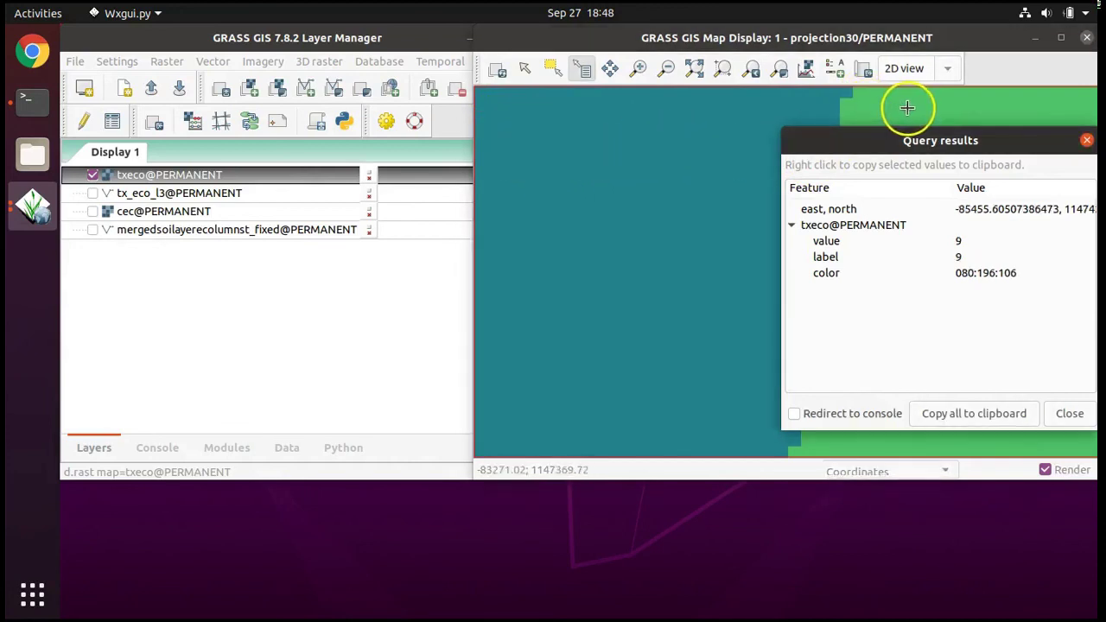
pyautogui.click(1028, 115)
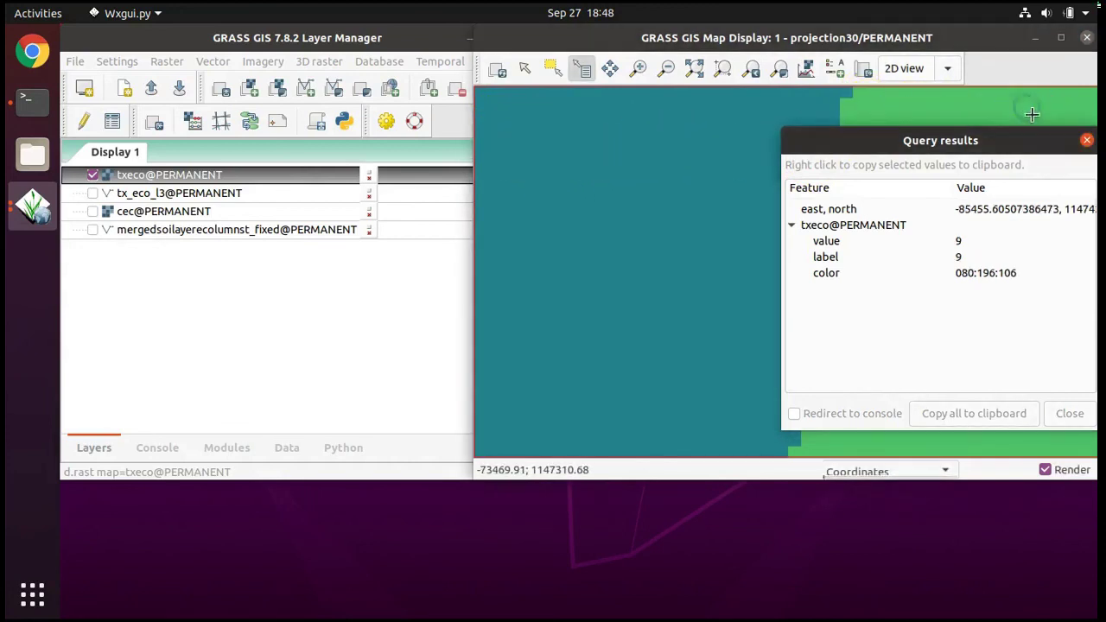
pyautogui.click(781, 133)
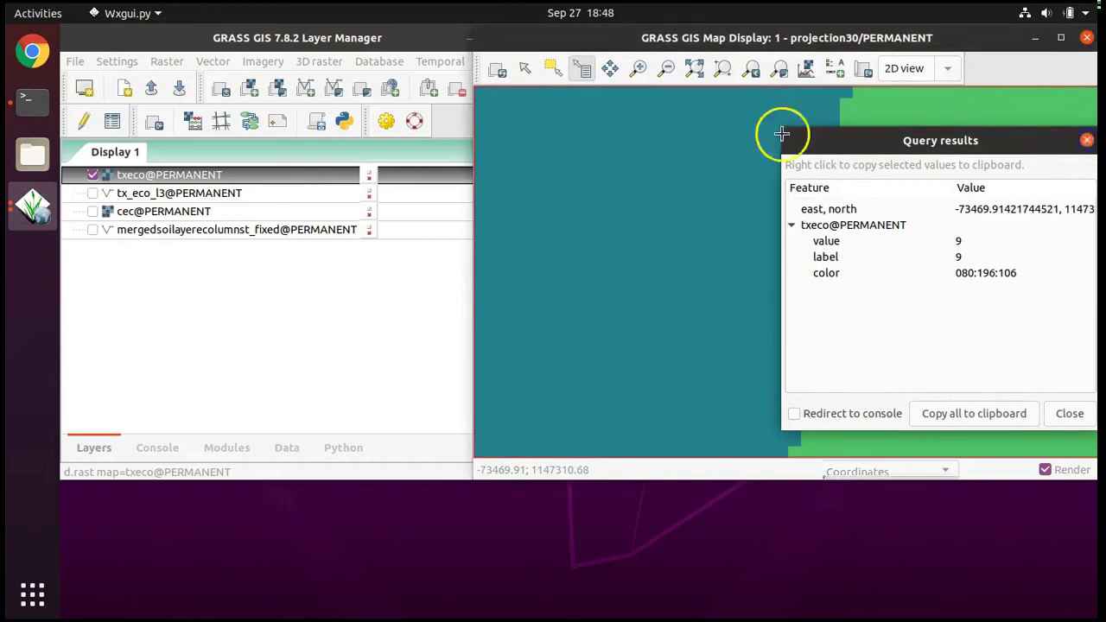
# Check which ecoregion names belong to the cat numbers in the tx_eco_l3 attribute table, and close the table.
pyautogui.rightClick(207, 175)
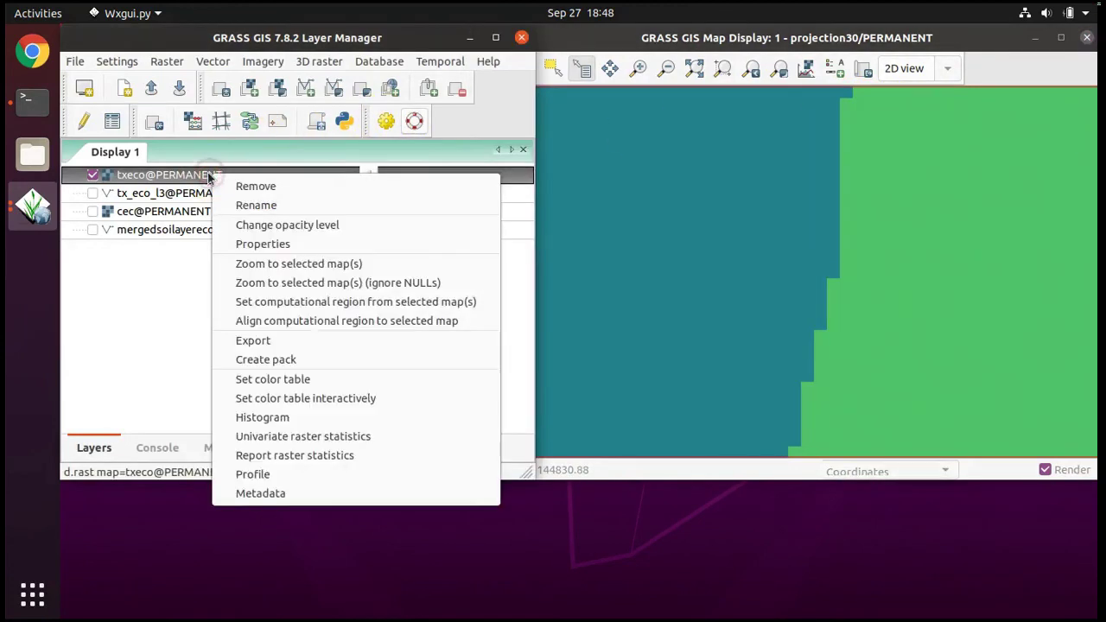
pyautogui.click(208, 175)
pyautogui.rightClick(238, 174)
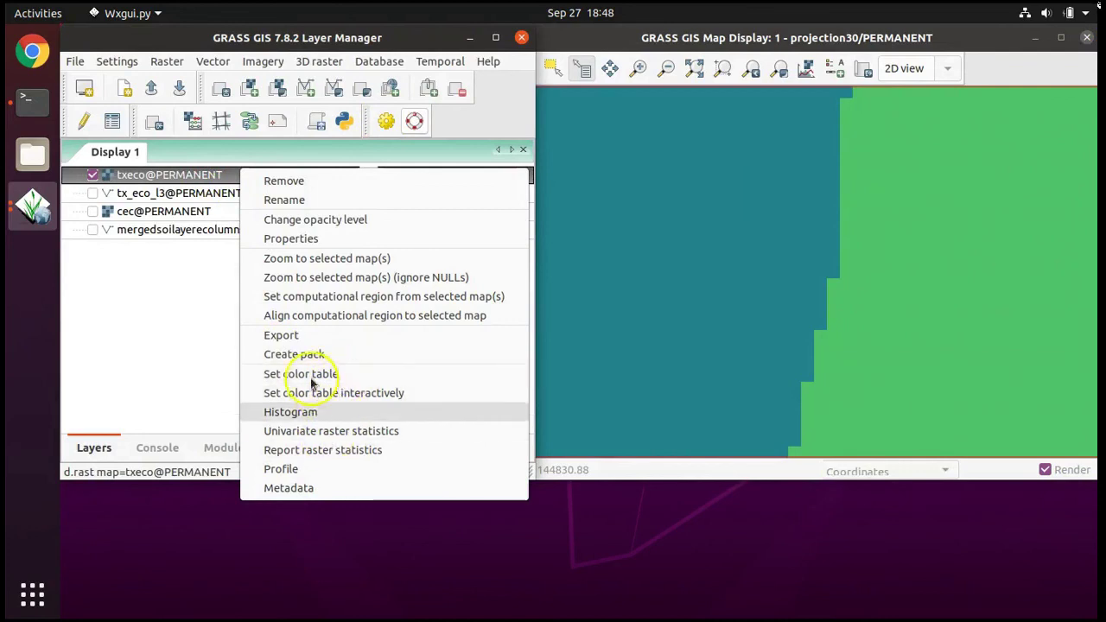
pyautogui.click(164, 304)
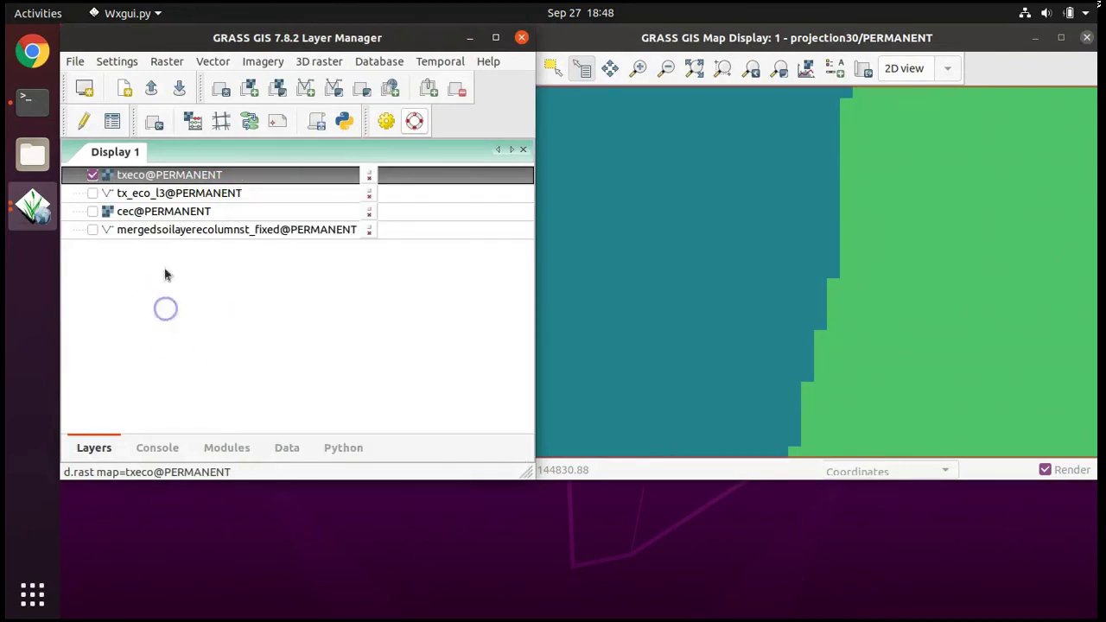
pyautogui.rightClick(162, 195)
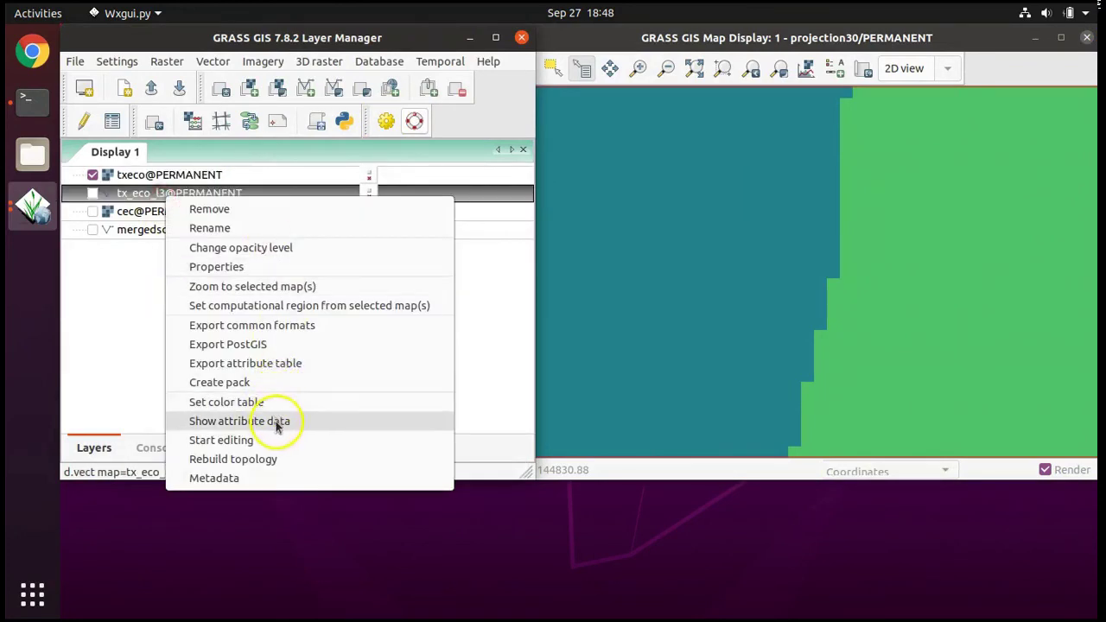
pyautogui.click(276, 423)
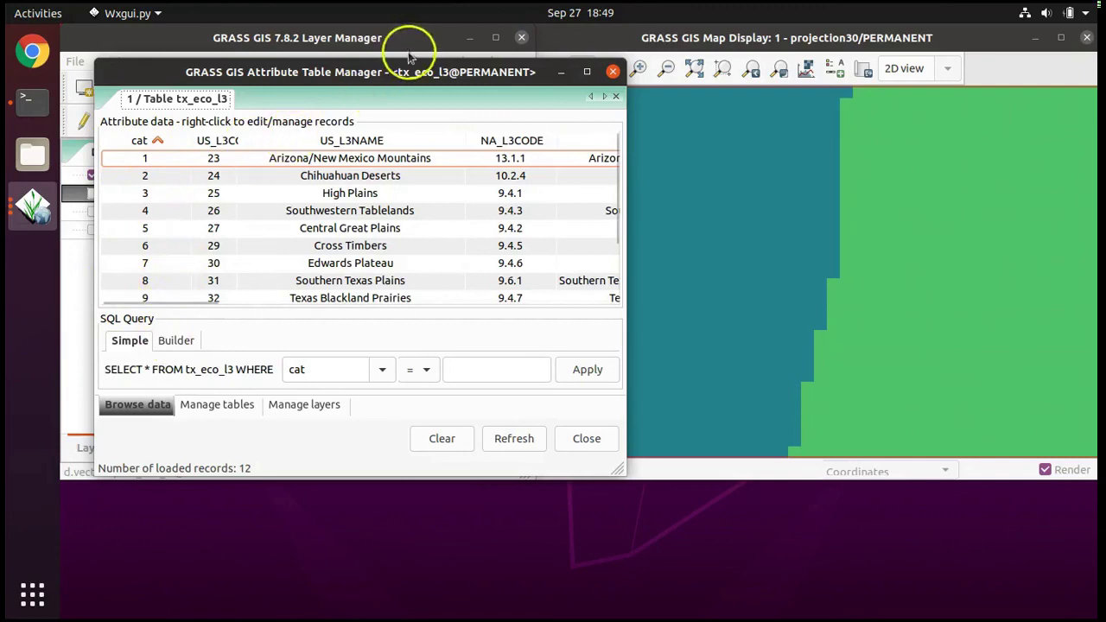
pyautogui.click(612, 72)
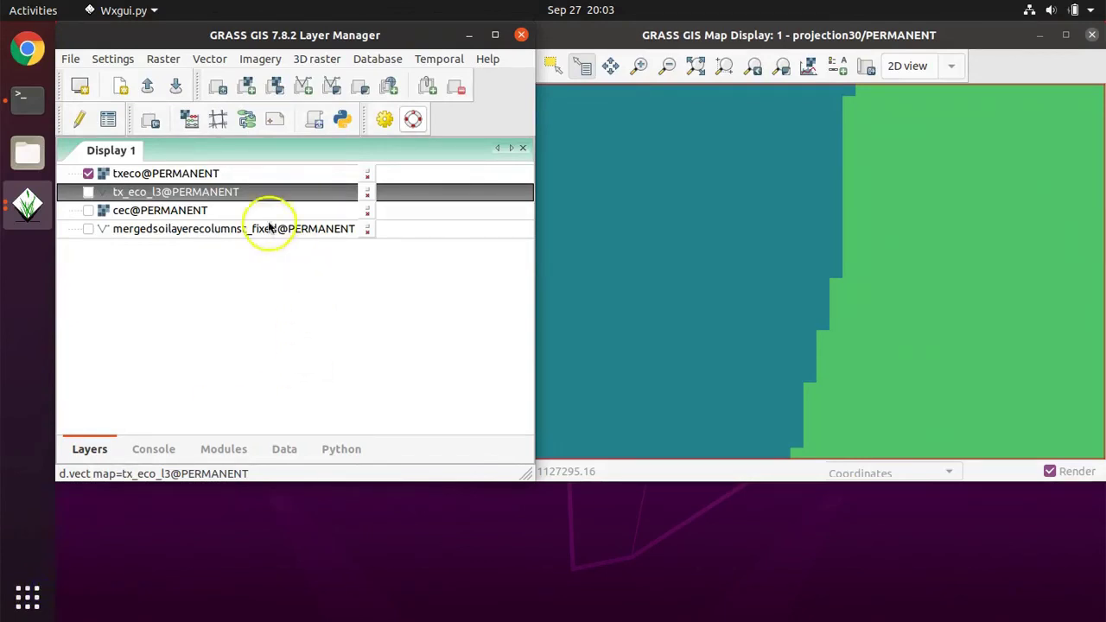
# Select the txeco raster layer.
pyautogui.click(185, 177)
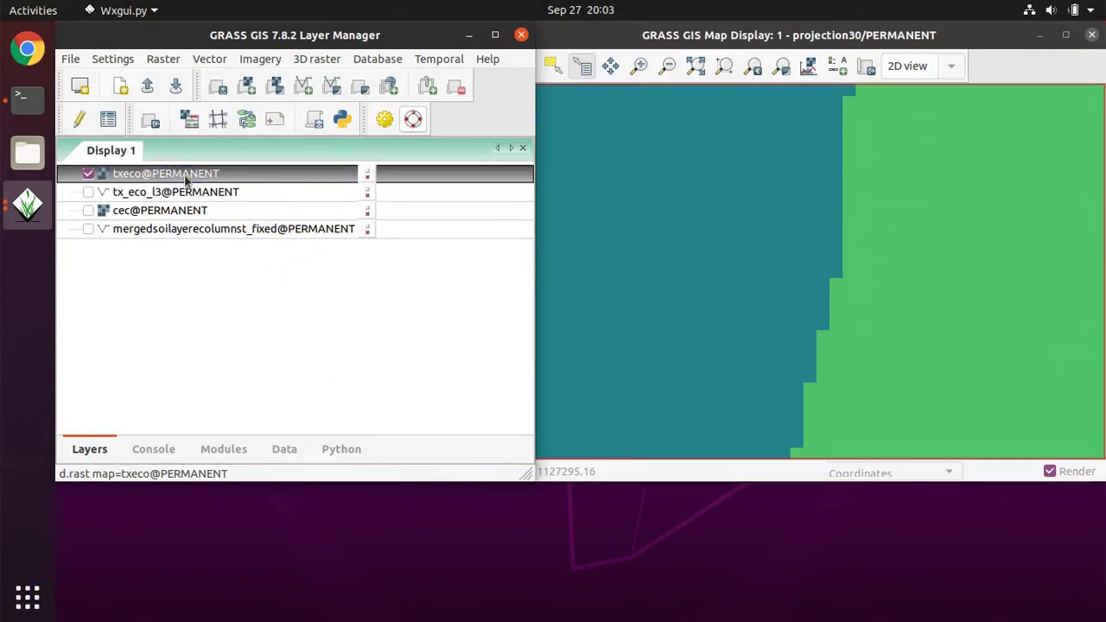